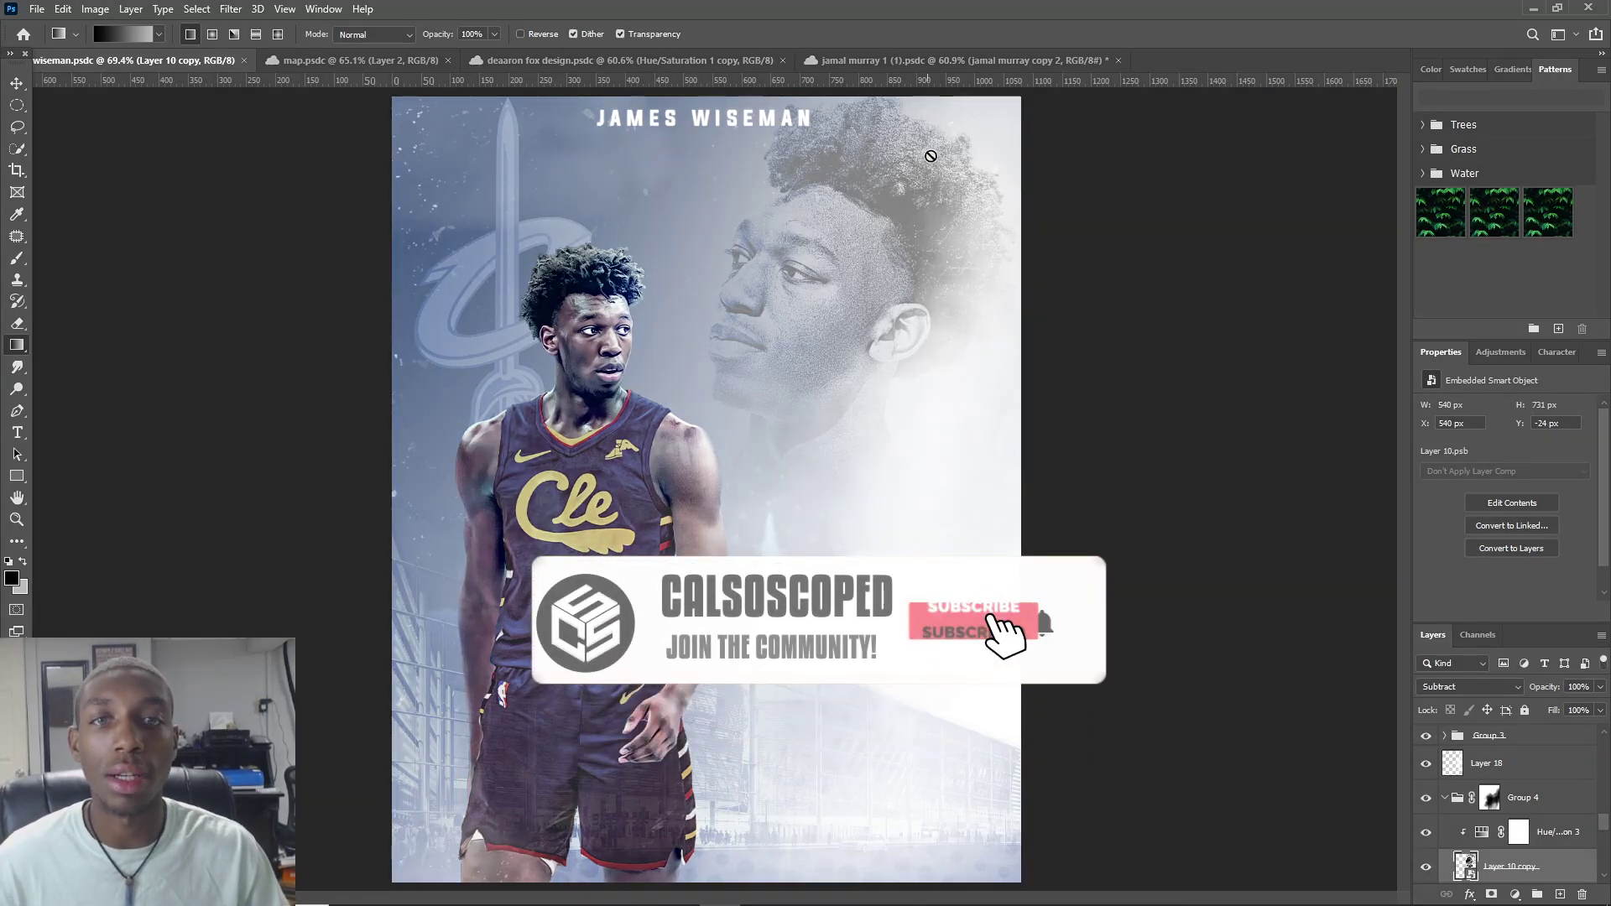
Step: Zoom in and out around the James Wiseman poster and switch to the Move tool
scroll(930, 148, up, 3)
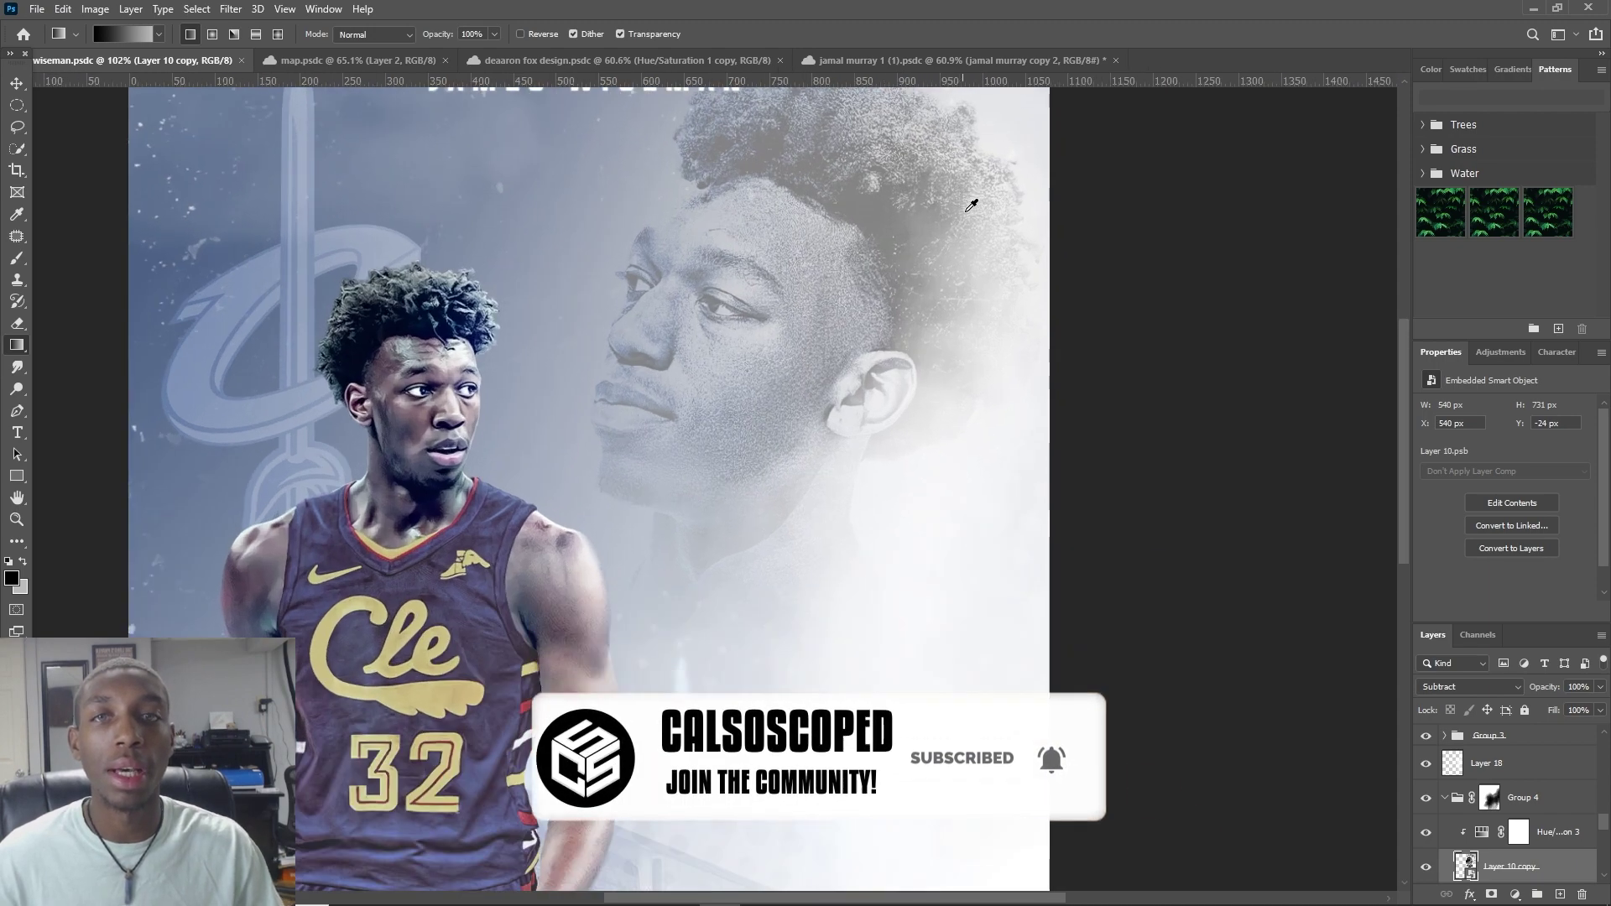
scroll(974, 220, up, 2)
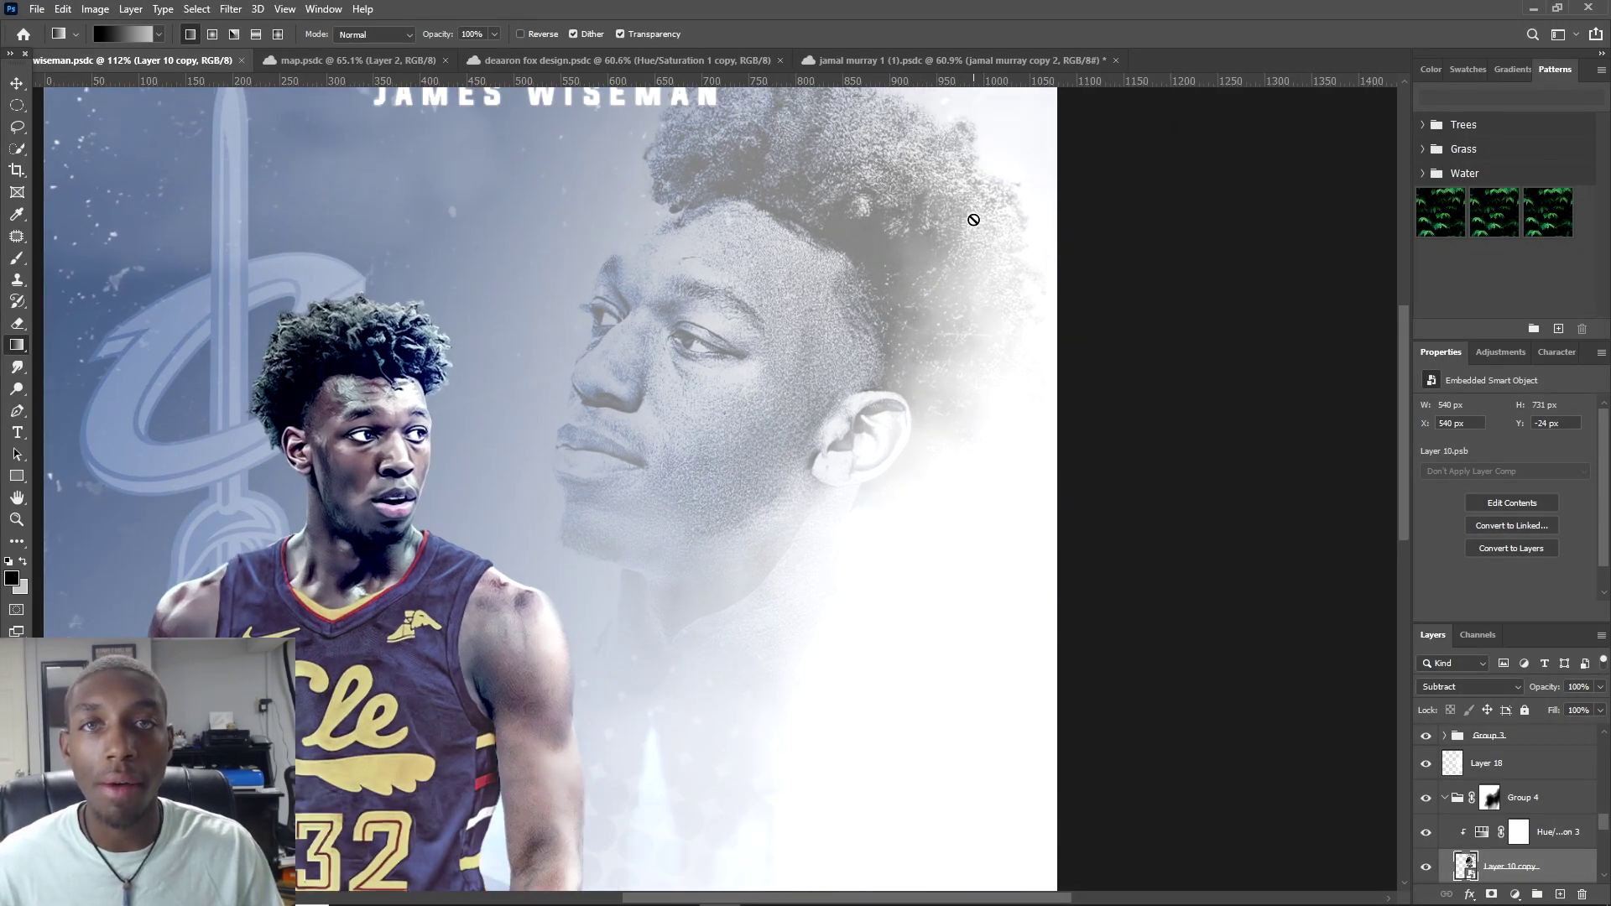
scroll(810, 336, down, 2)
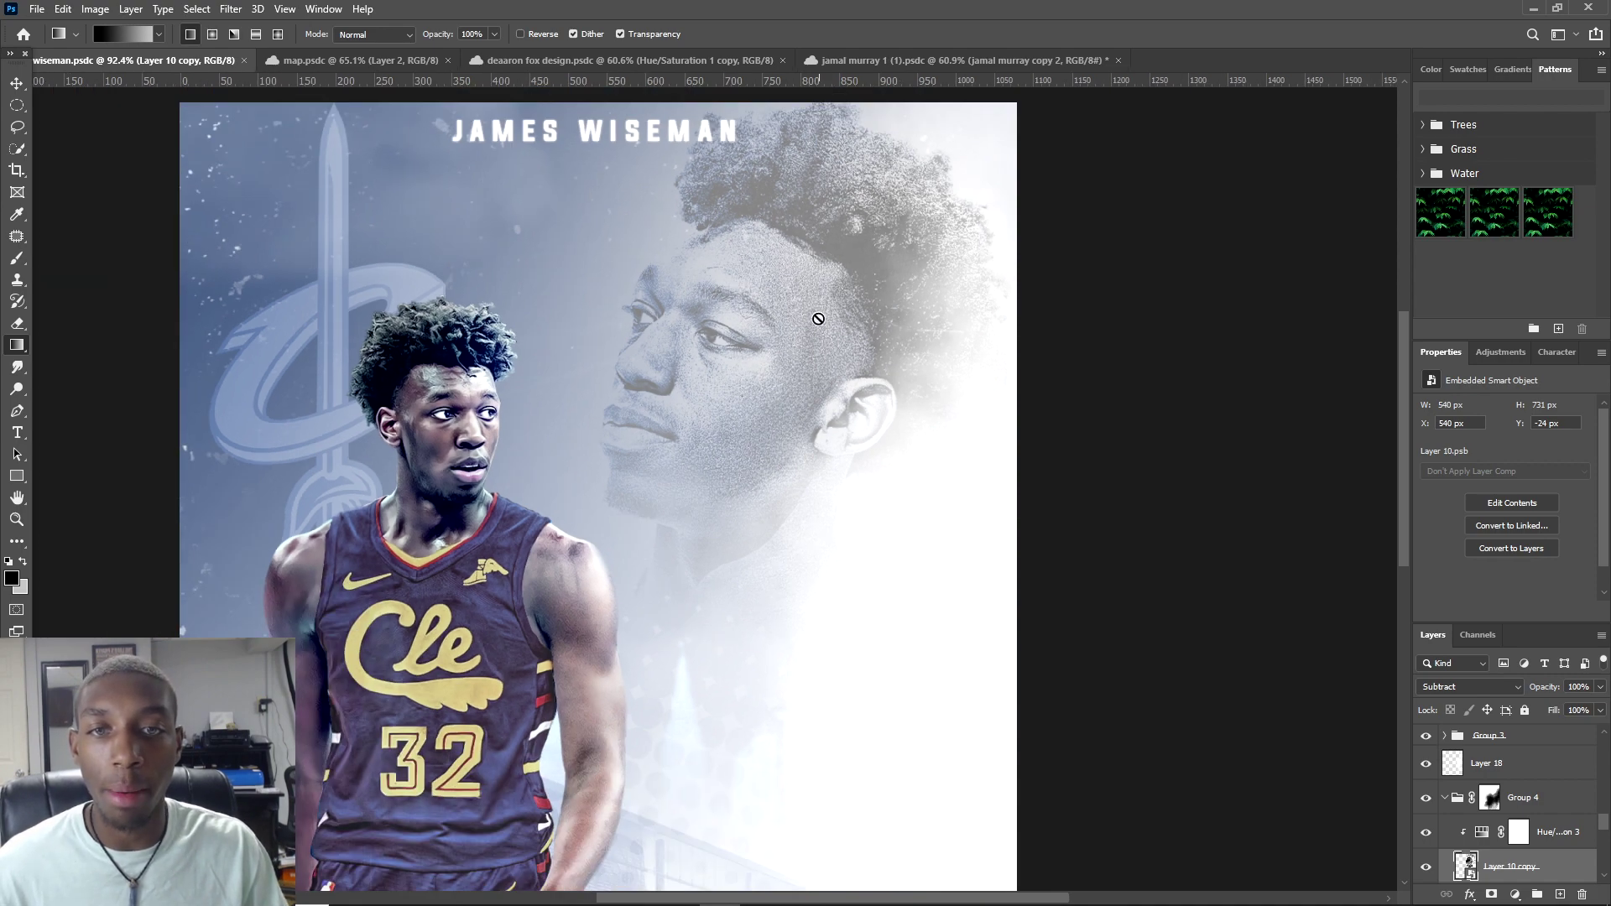
scroll(789, 319, up, 2)
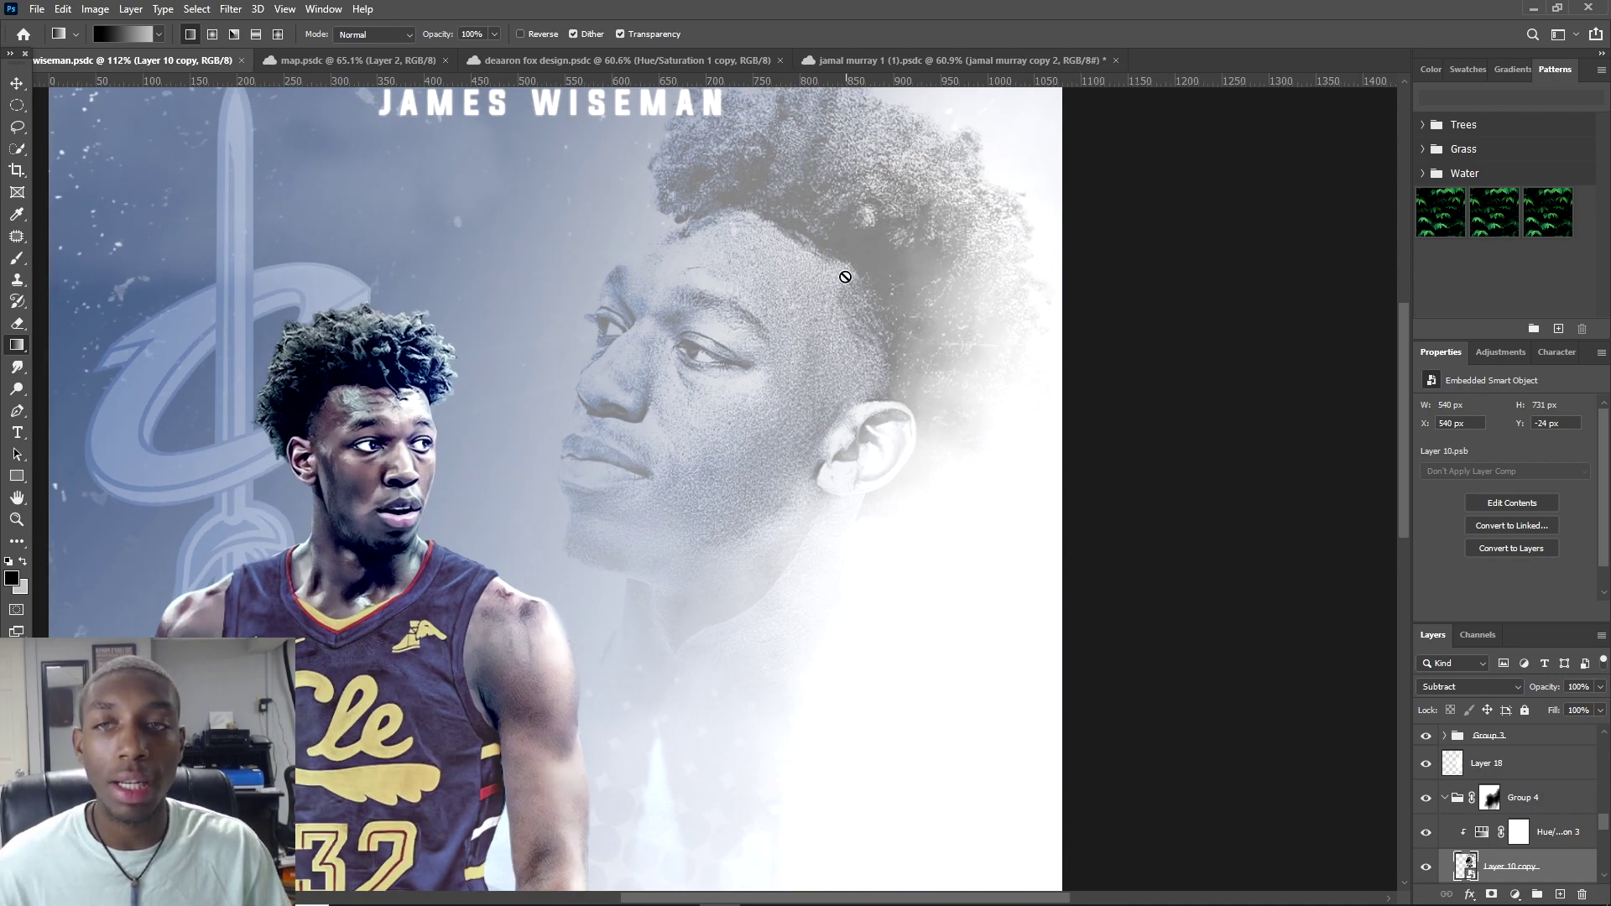
scroll(839, 277, down, 1)
scroll(762, 281, up, 1)
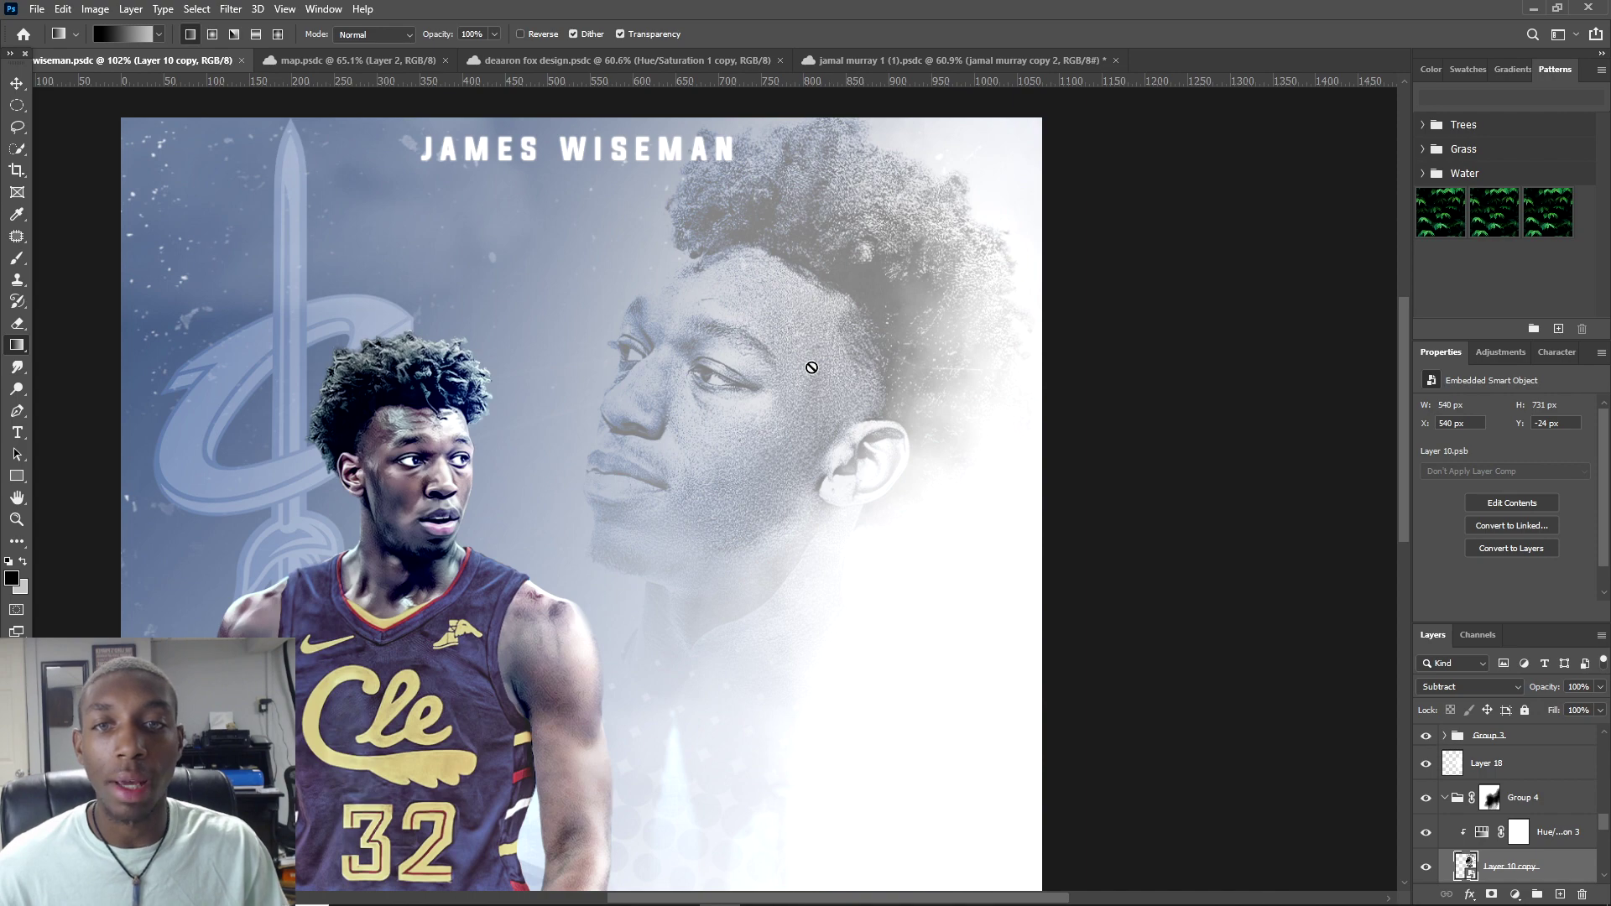
scroll(768, 369, down, 1)
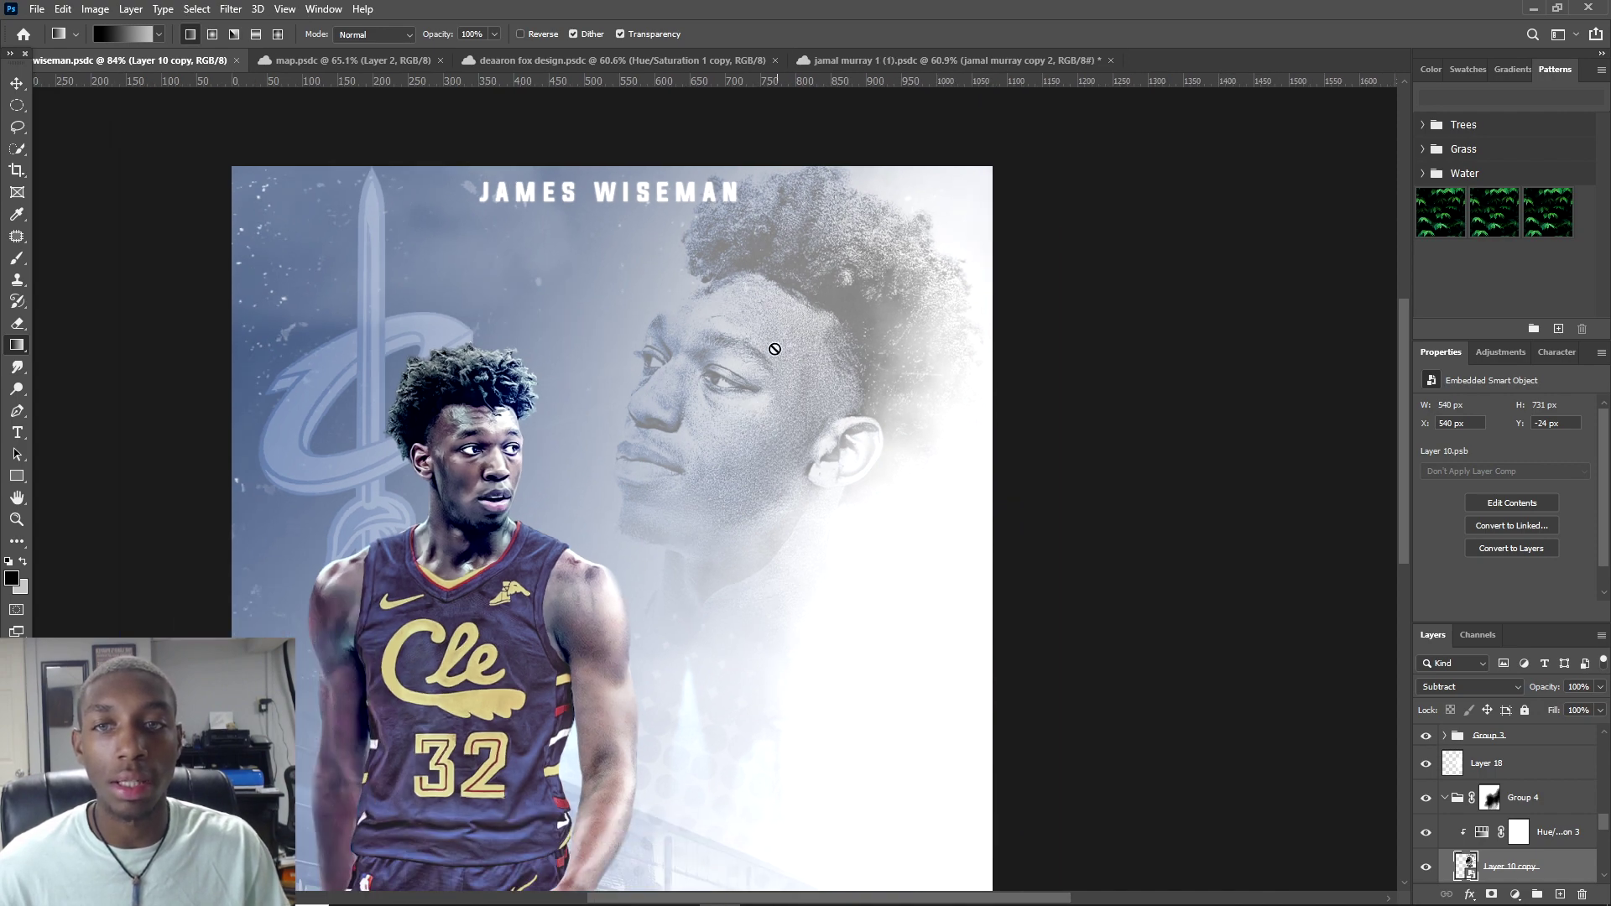
key(v)
scroll(650, 554, down, 2)
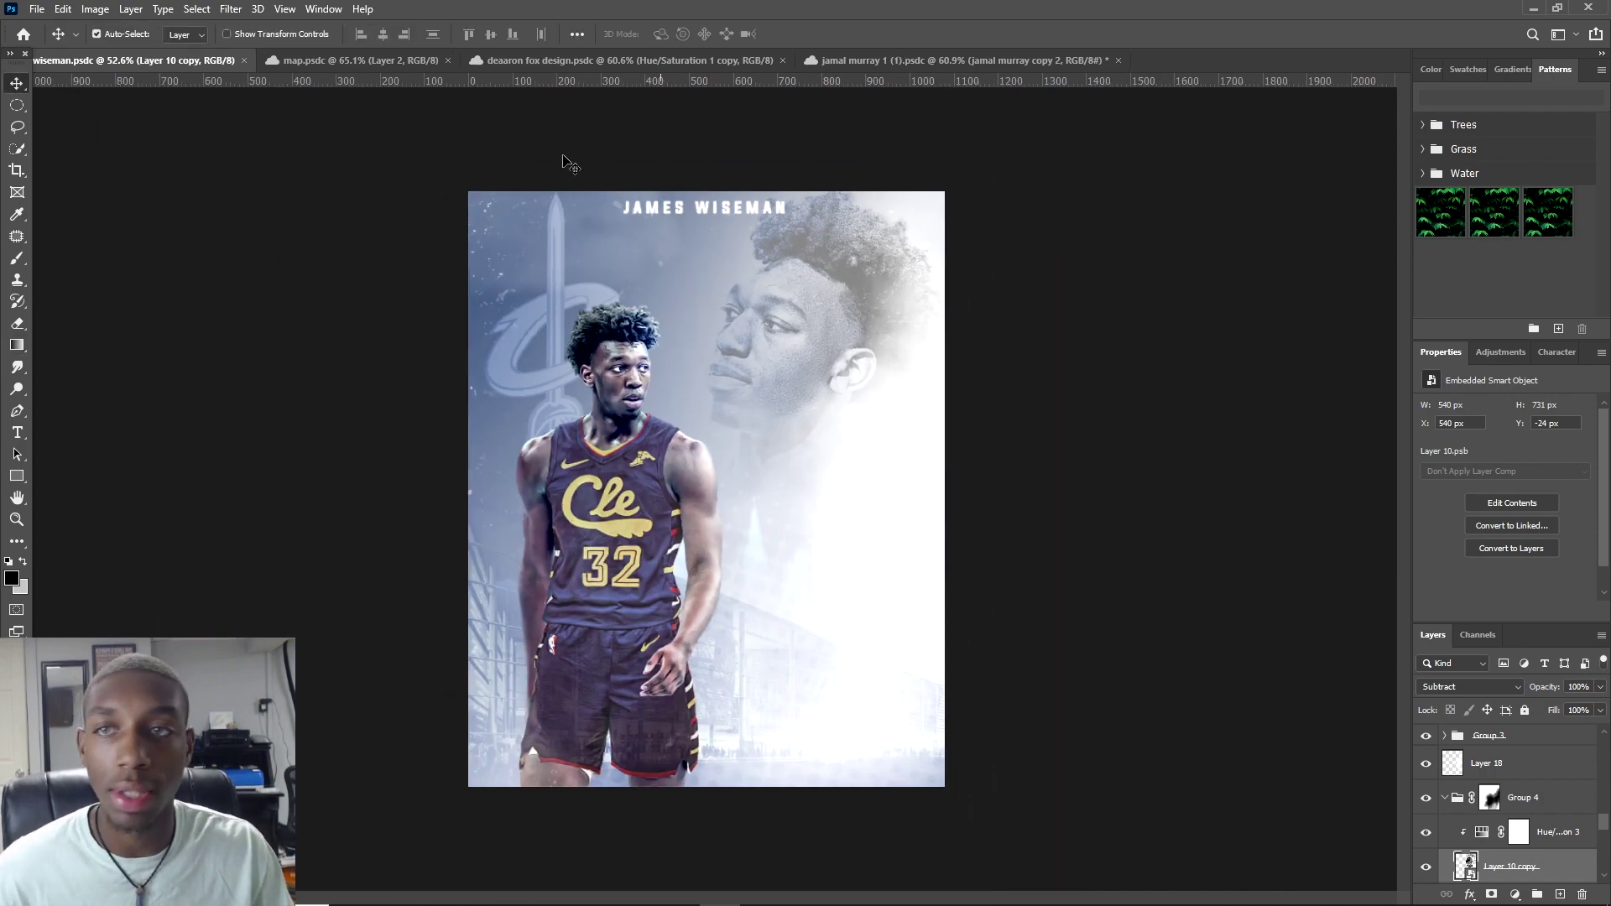
scroll(779, 411, up, 1)
click(604, 60)
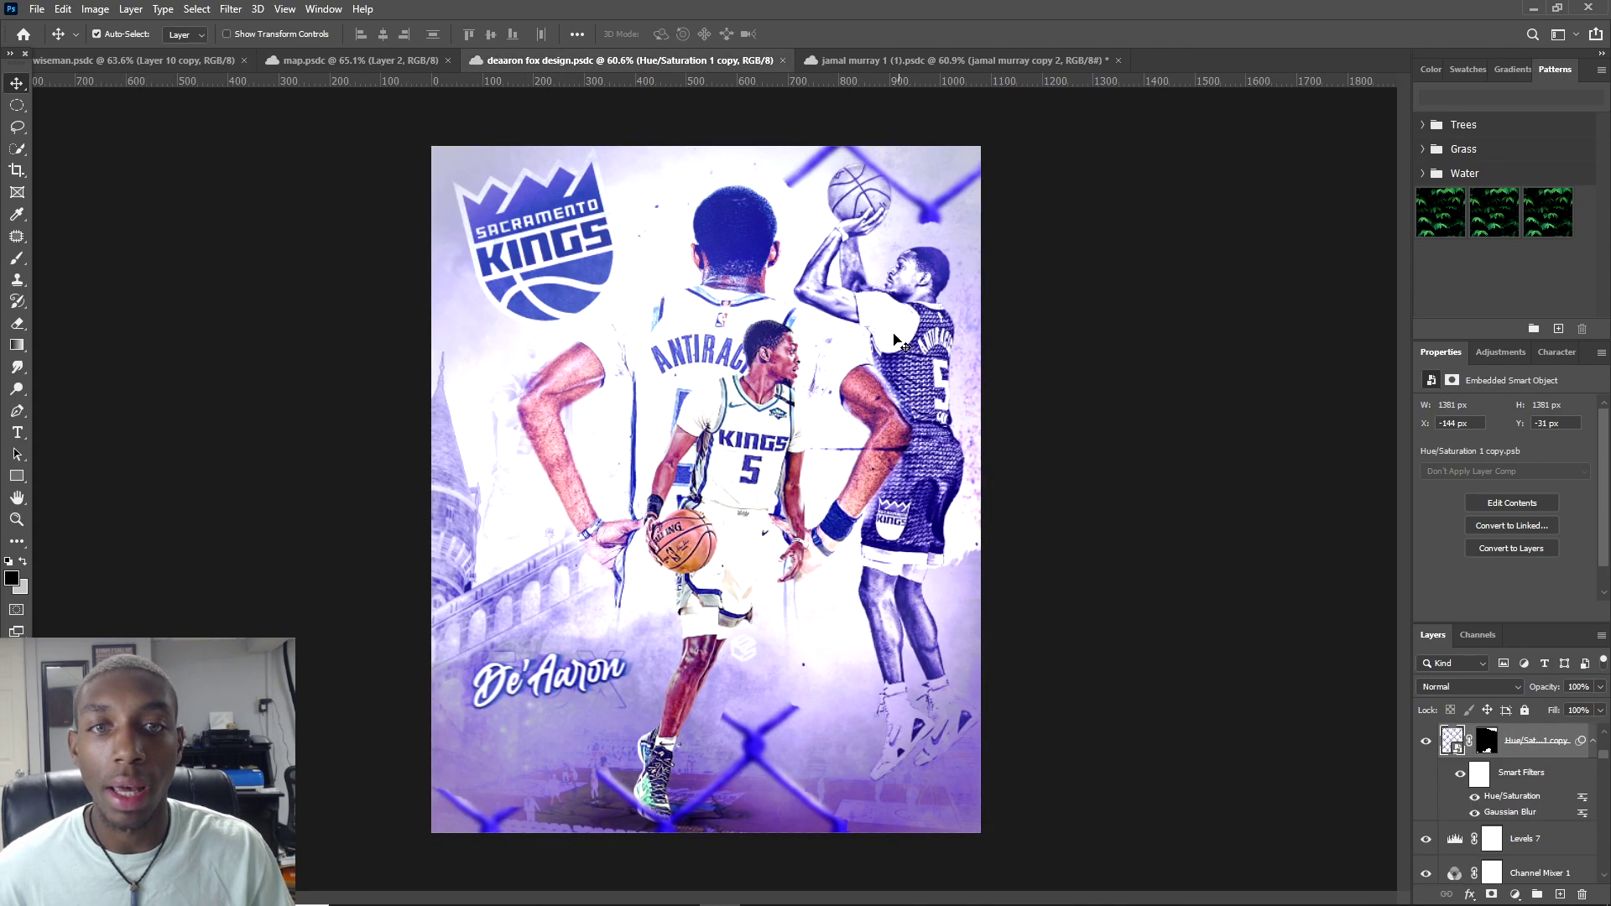
scroll(749, 387, up, 3)
scroll(749, 388, up, 1)
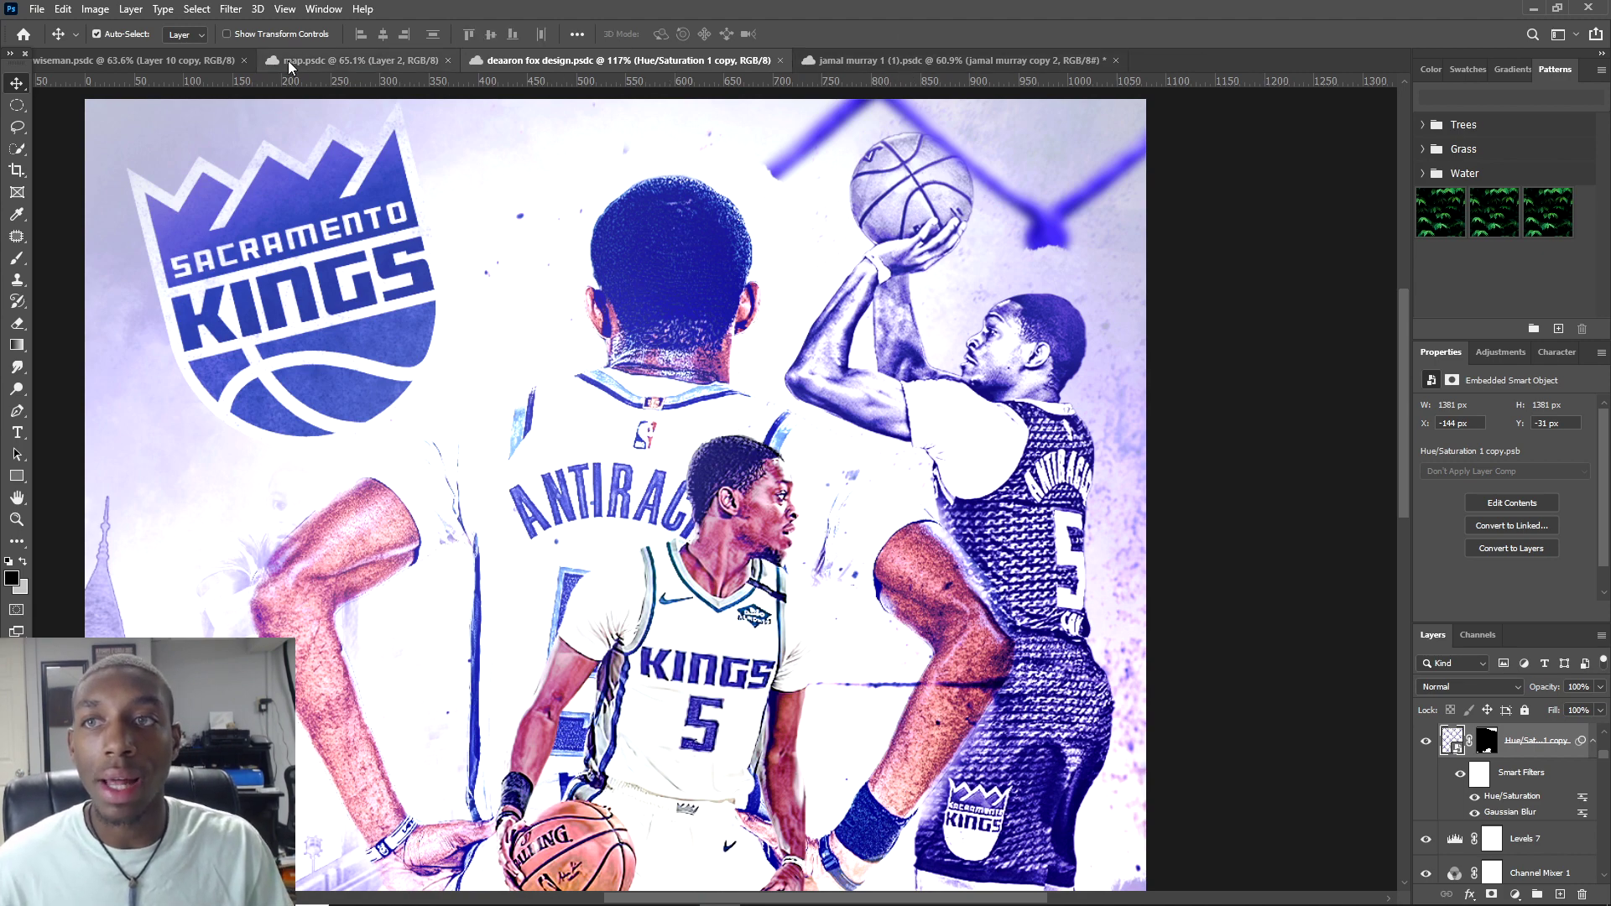
Step: Switch to jamal murray 1 (1).psdc and zoom around the number 27 Nuggets cutout
click(855, 58)
scroll(711, 220, down, 3)
scroll(711, 221, up, 1)
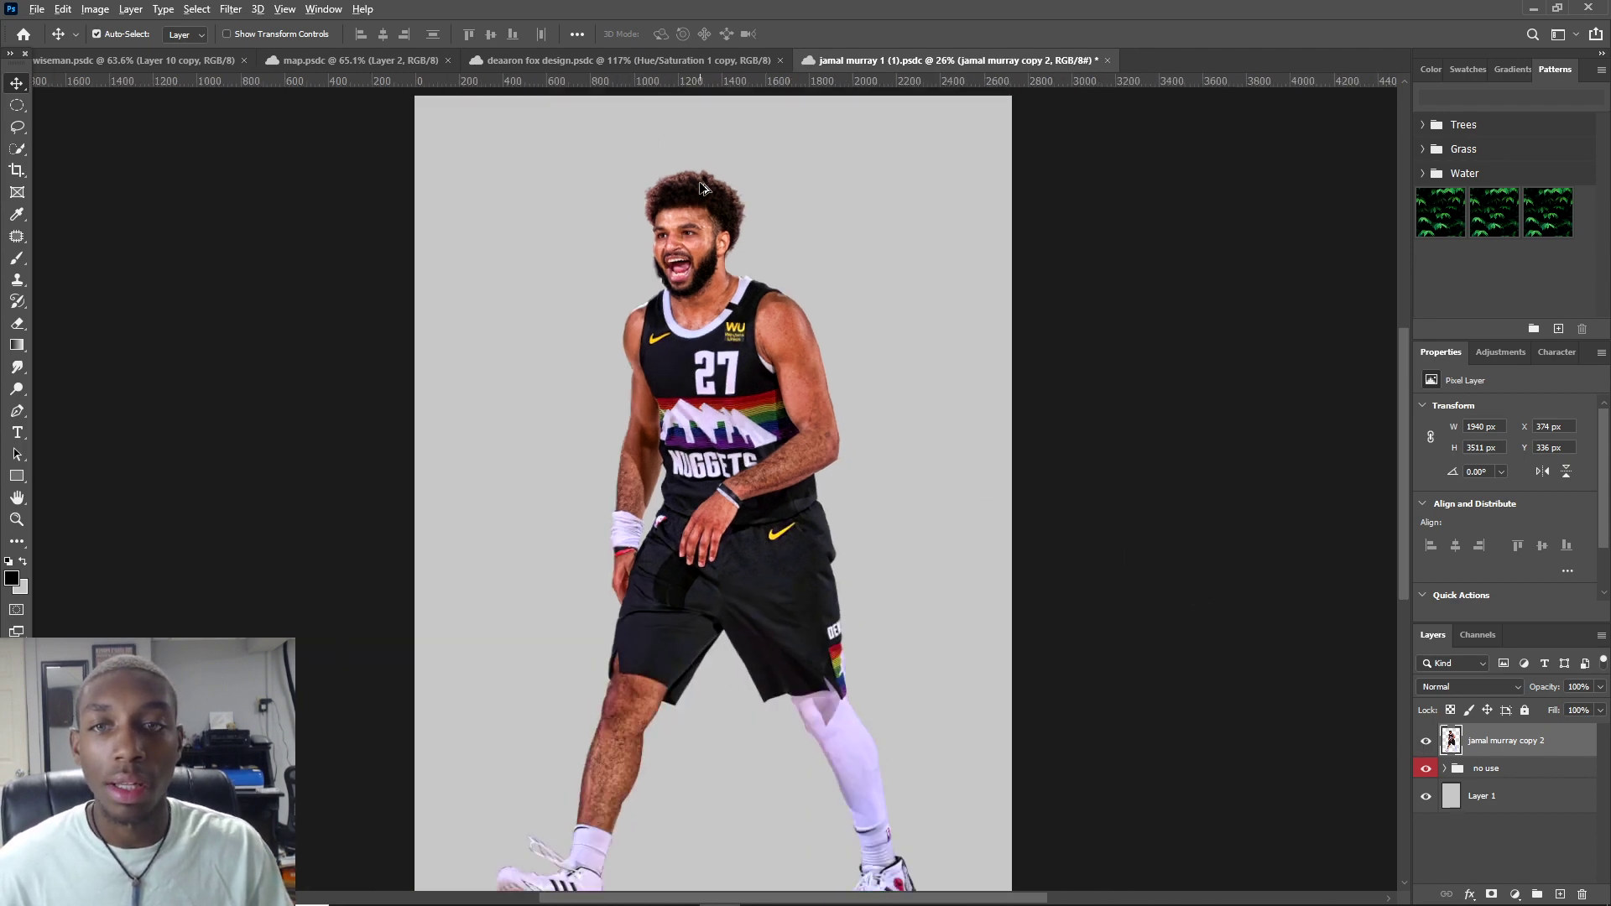
scroll(703, 187, up, 1)
scroll(697, 228, up, 1)
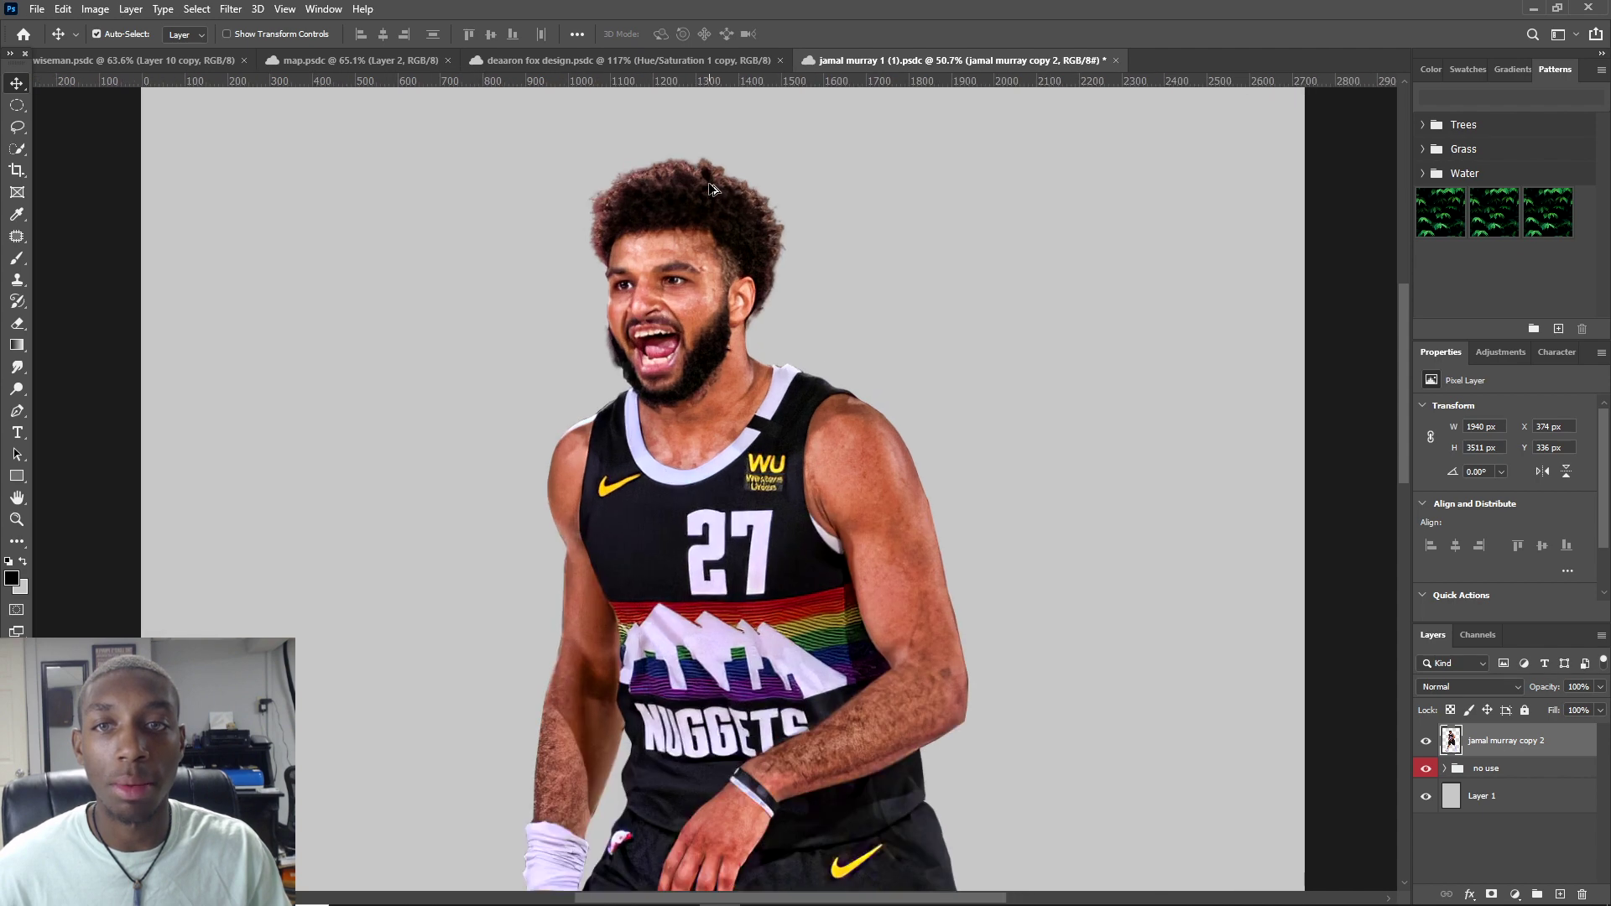
scroll(698, 226, down, 2)
scroll(700, 233, down, 1)
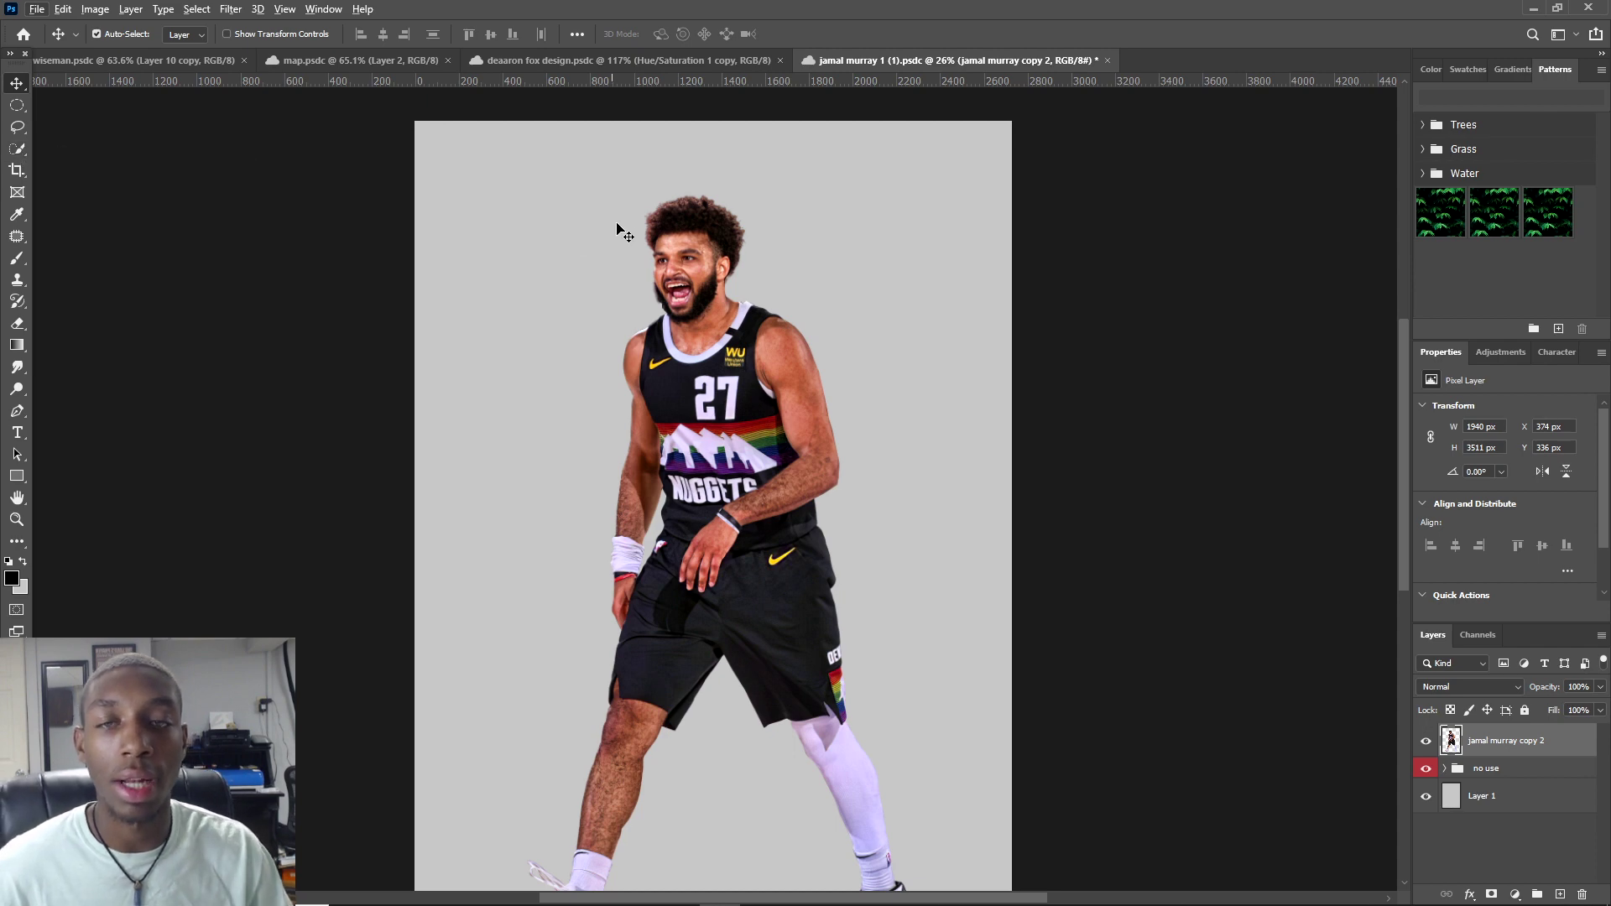
scroll(685, 280, up, 1)
key(p)
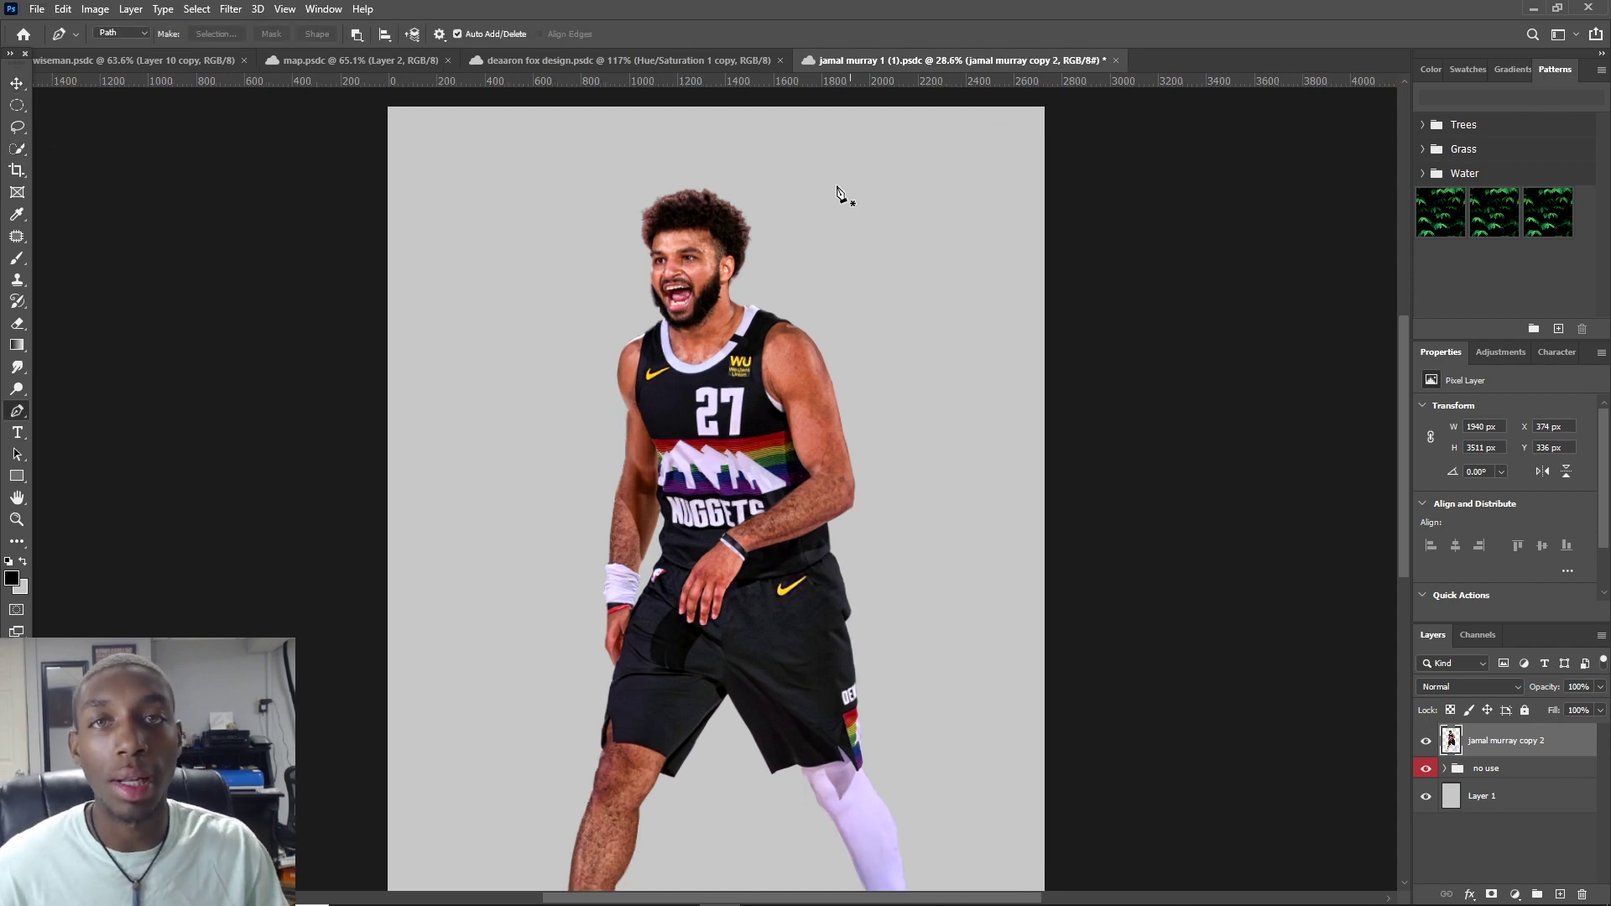
scroll(710, 348, up, 1)
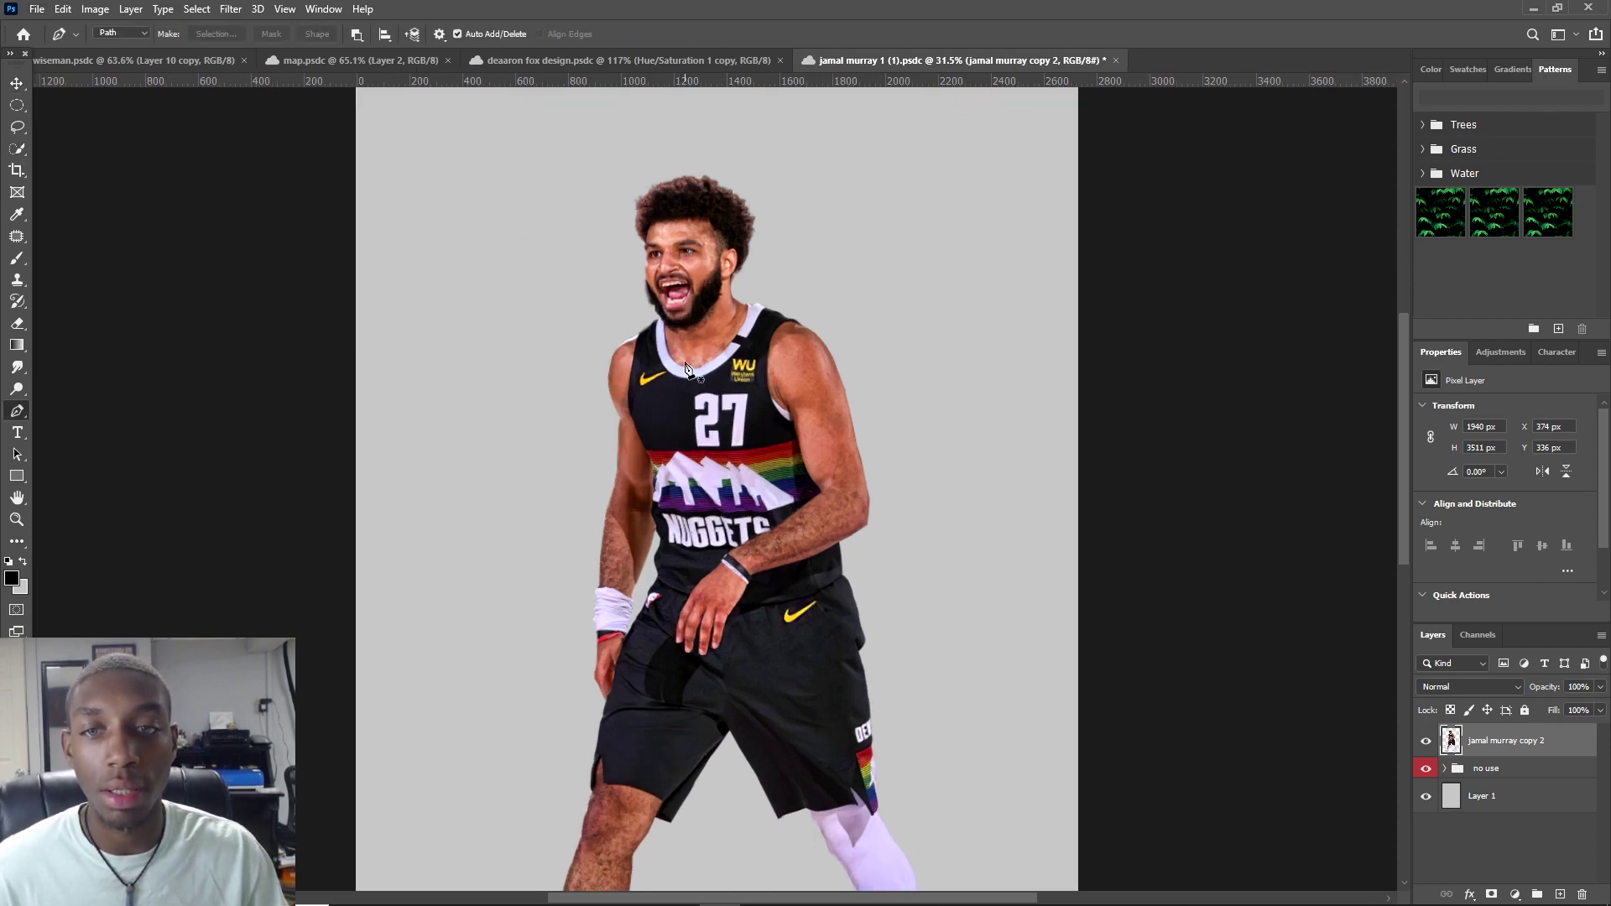
click(648, 376)
click(633, 412)
click(684, 437)
click(727, 387)
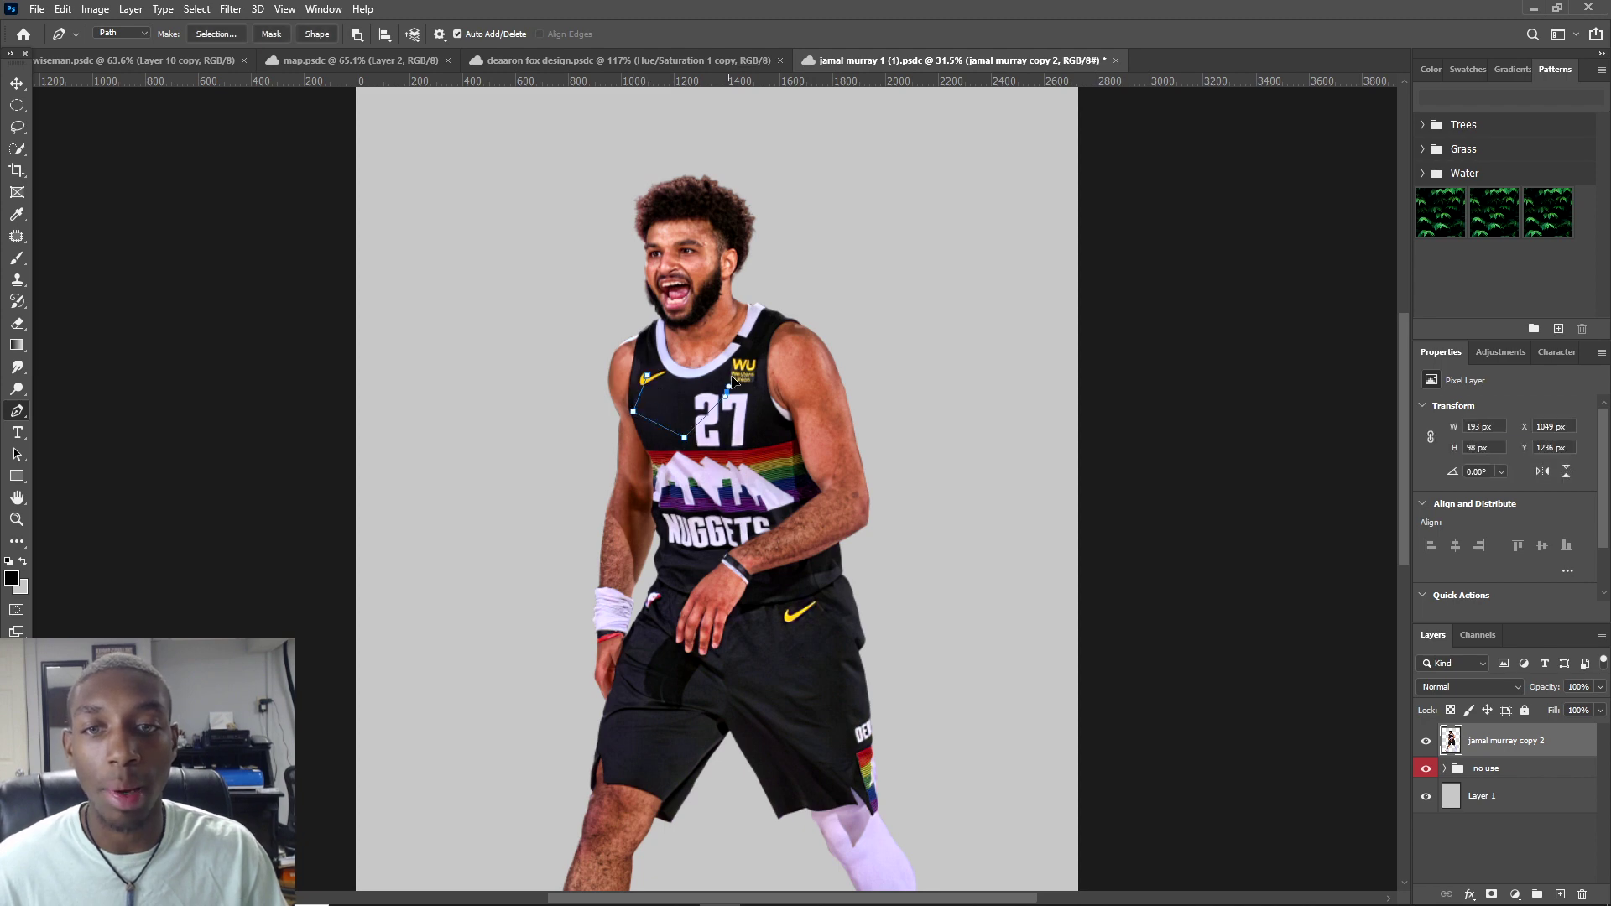
drag(686, 248, 599, 282)
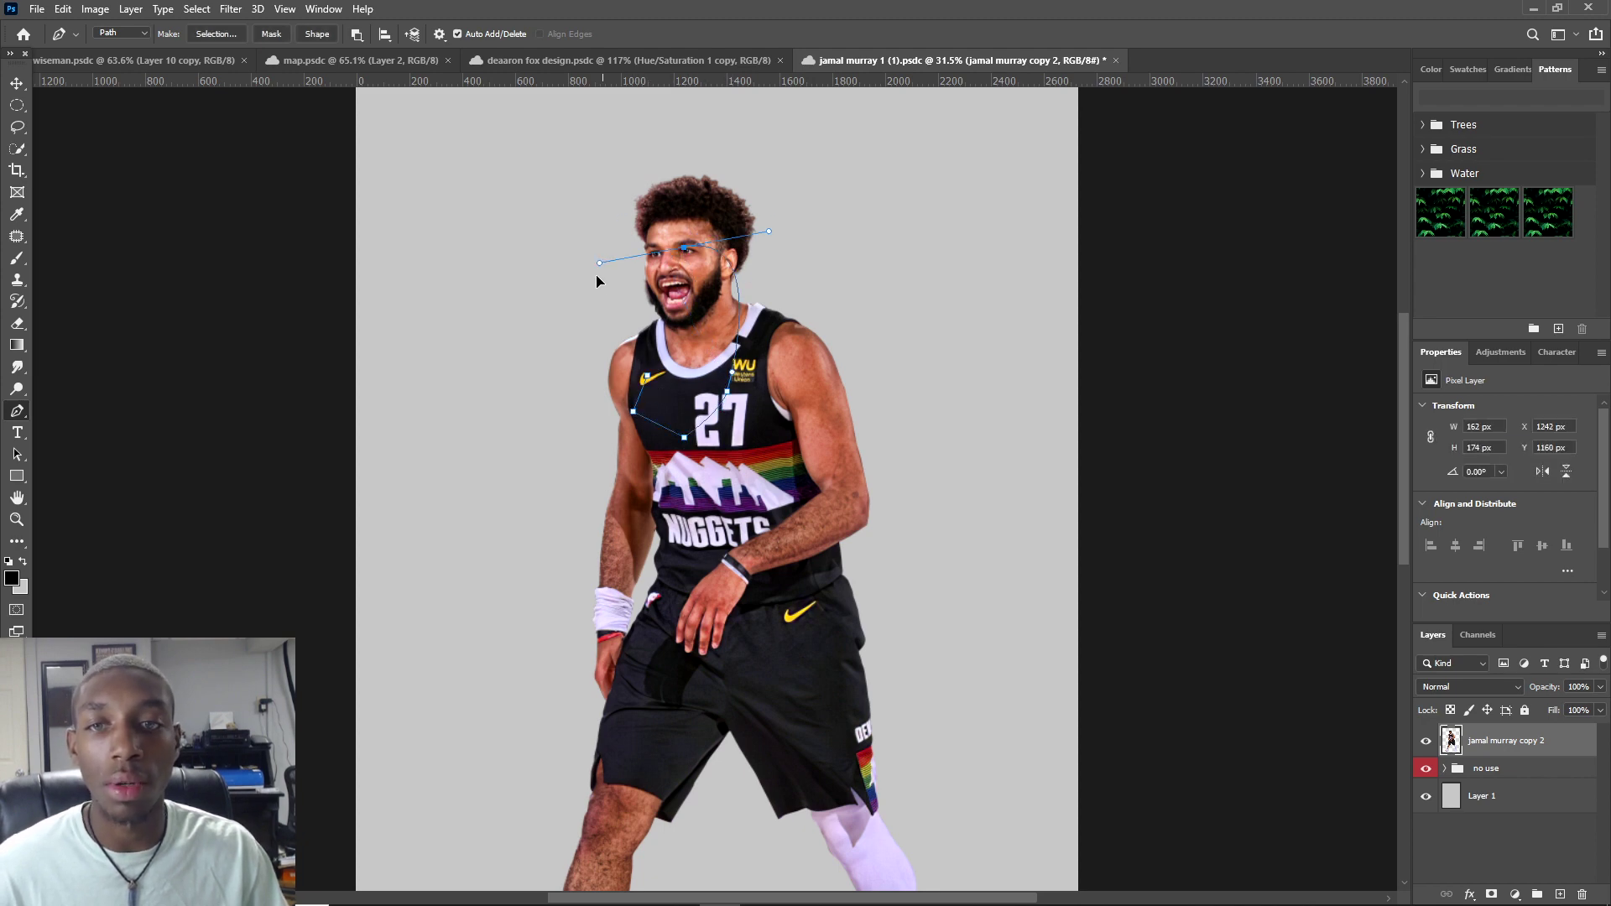
key(ctrl+z)
key(ctrl+z)
key(ctrl+z)
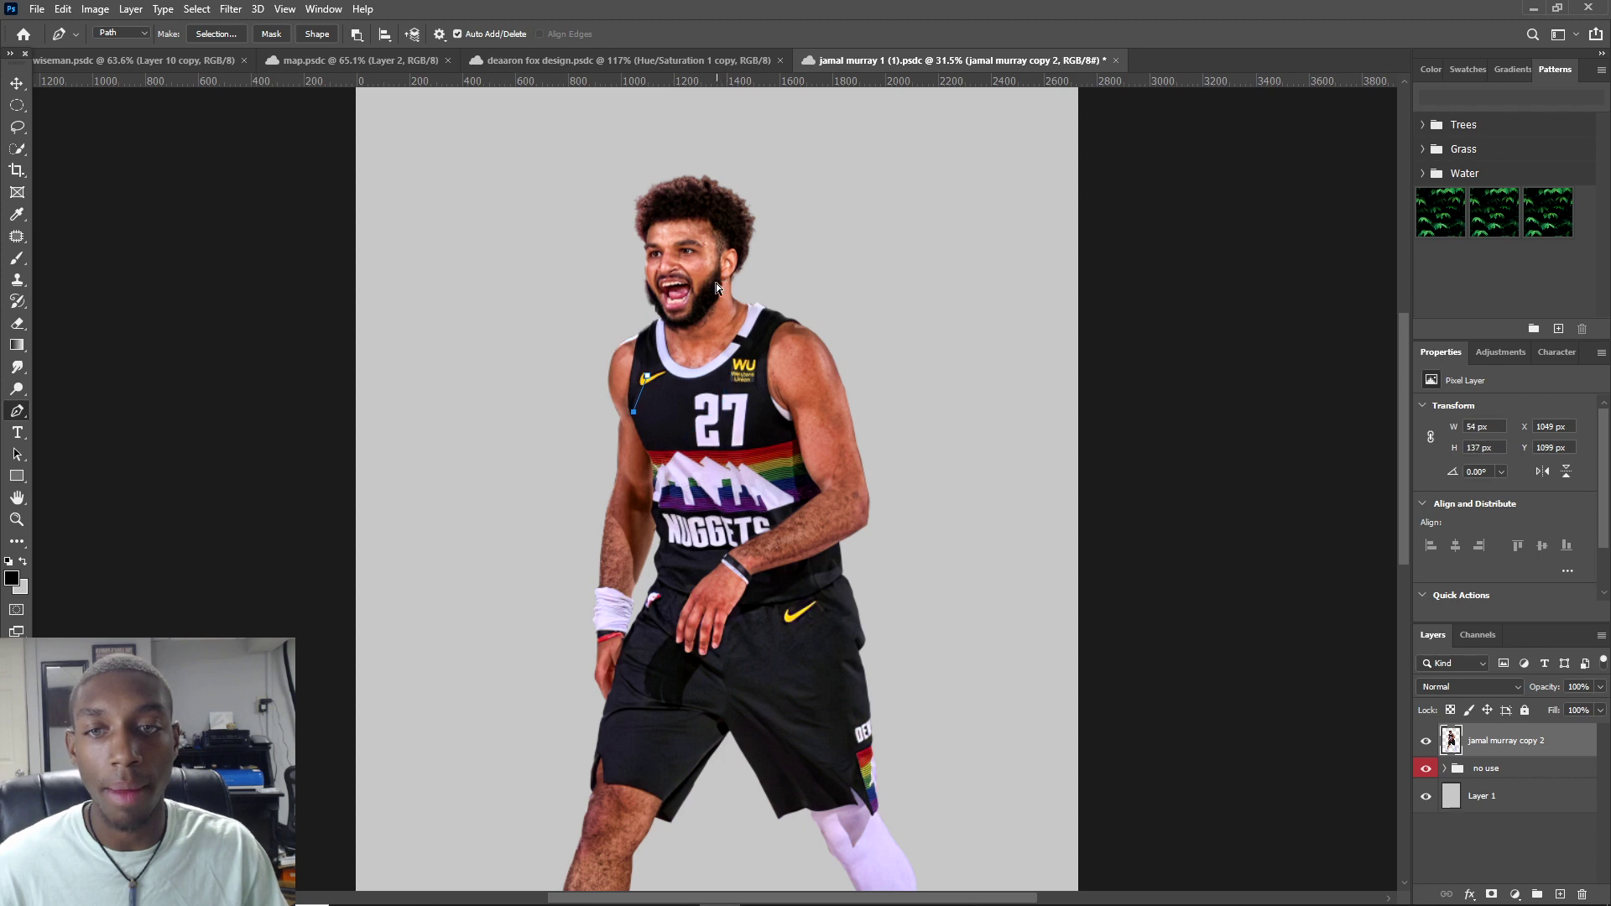
key(ctrl+z)
right_click(674, 360)
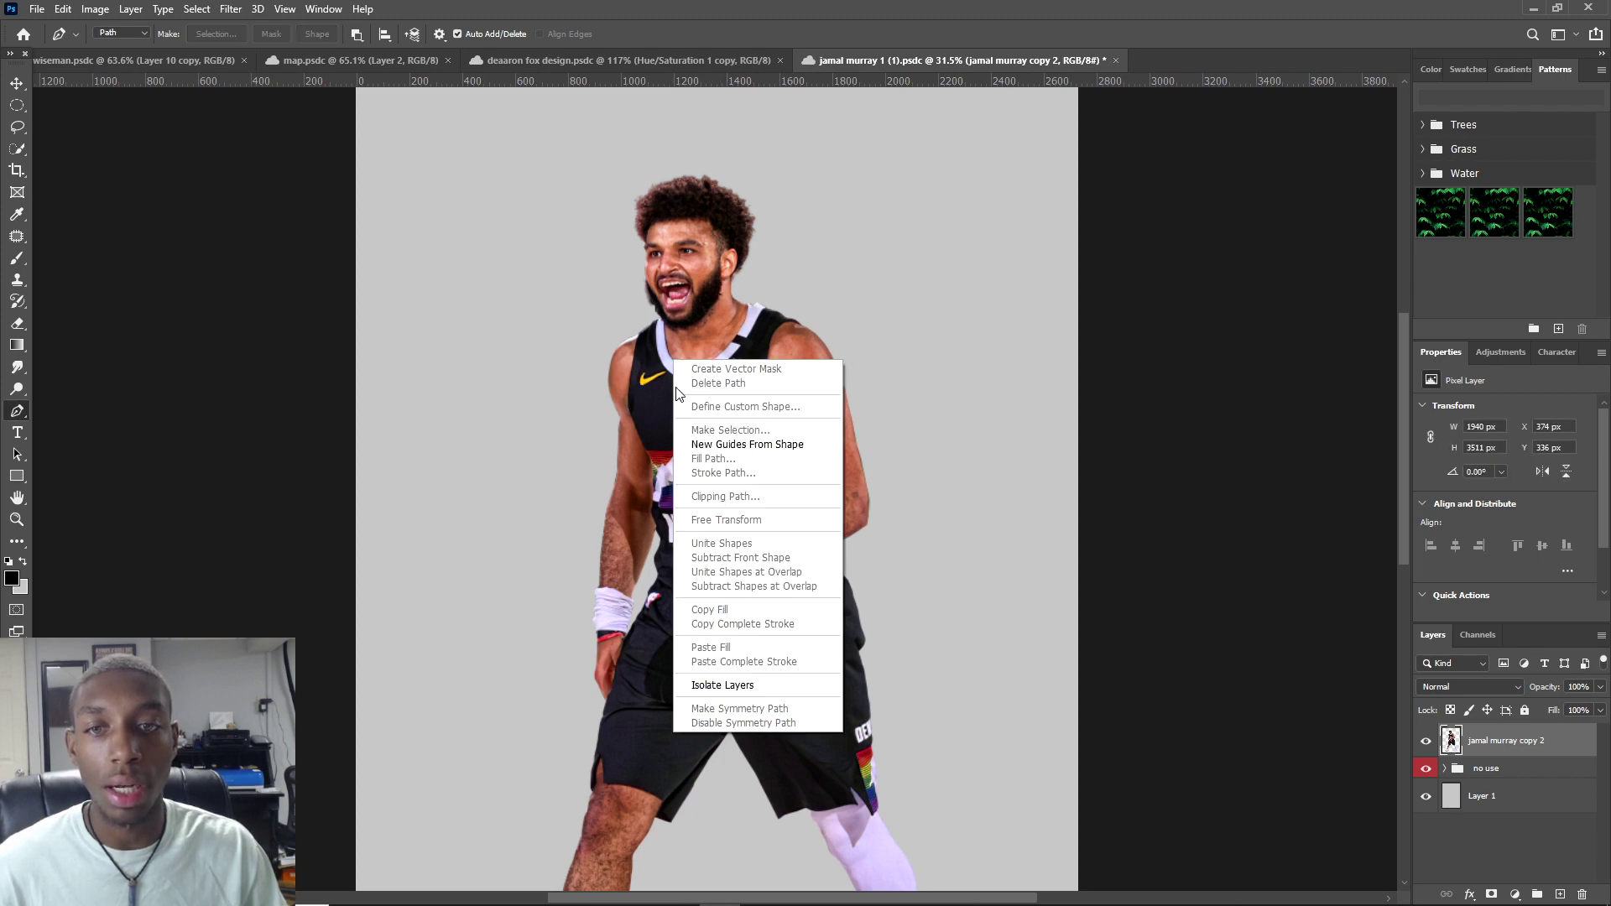
drag(708, 349, 730, 411)
right_click(662, 376)
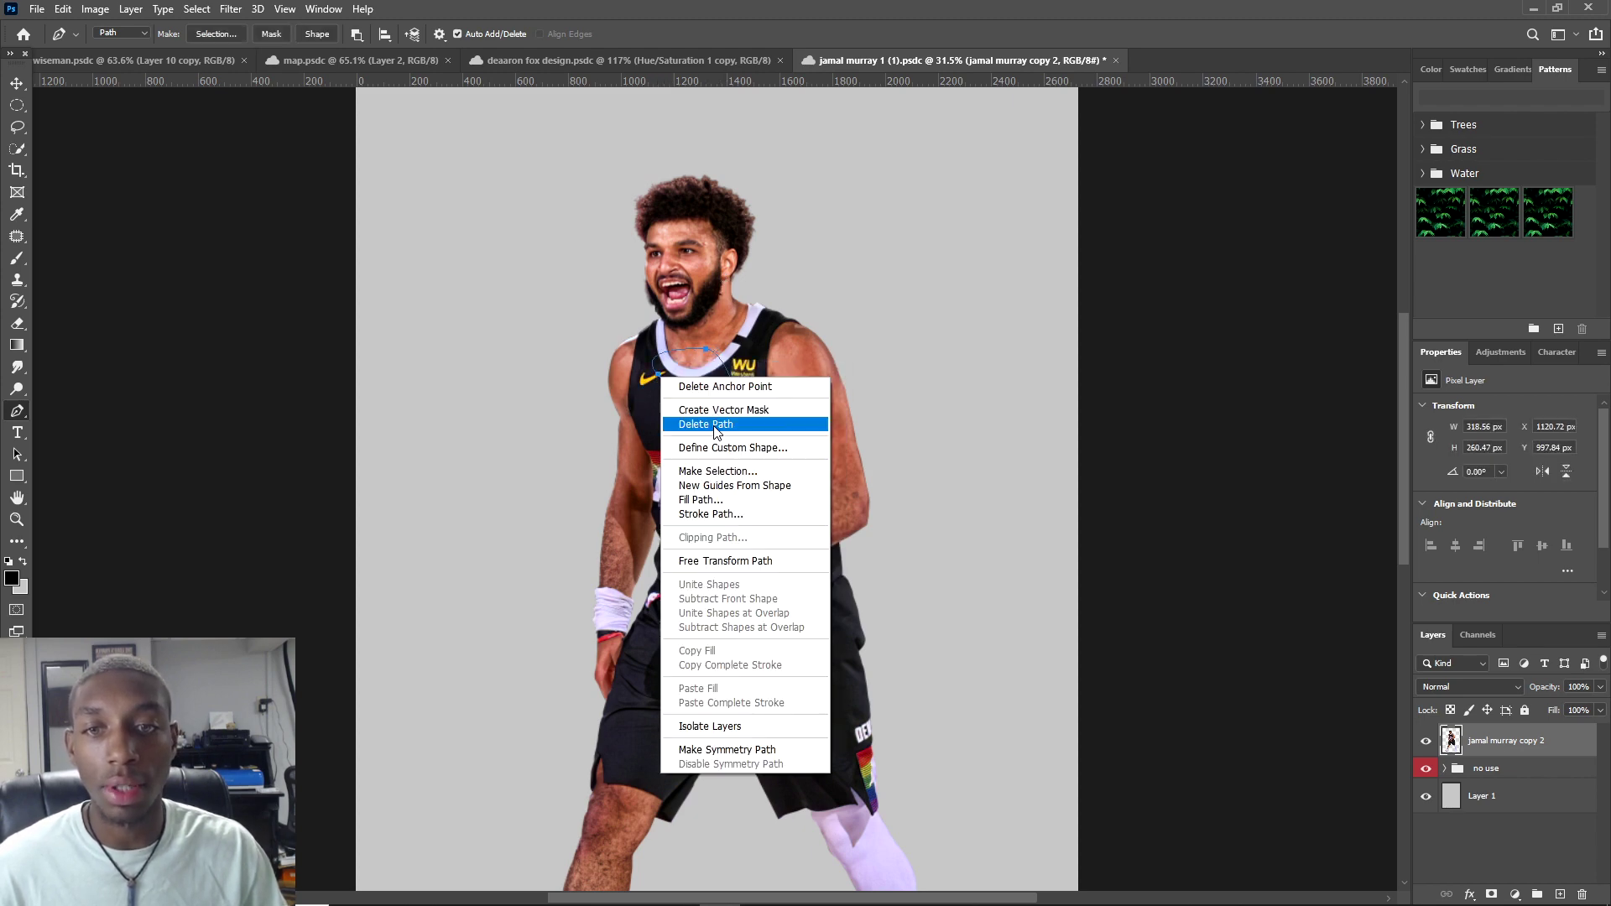
click(713, 470)
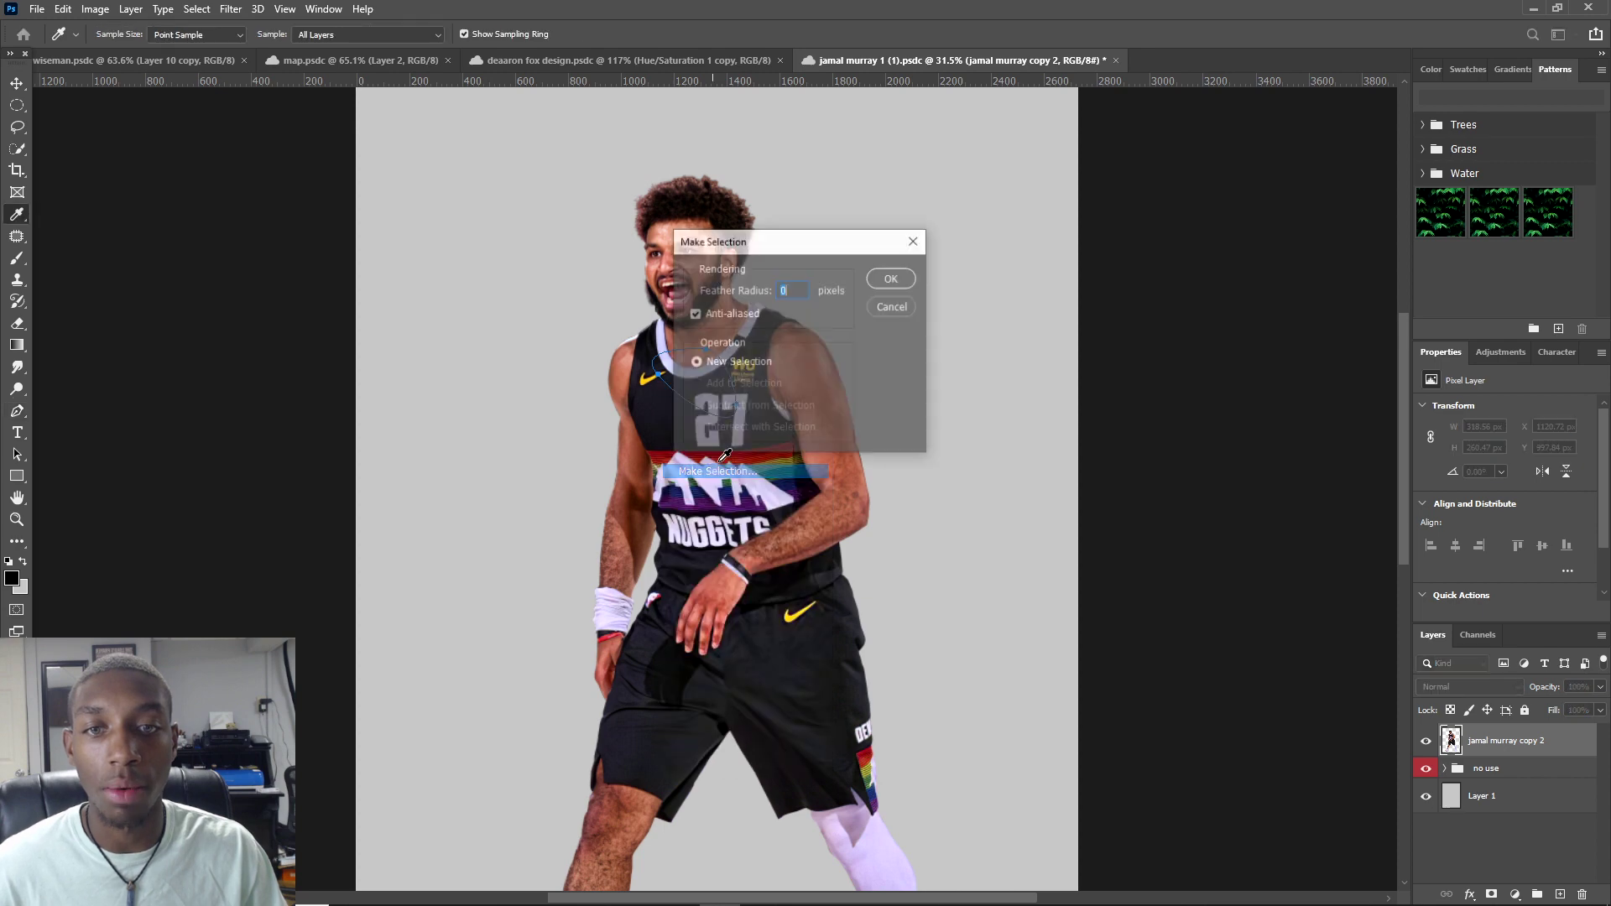
click(893, 306)
right_click(709, 350)
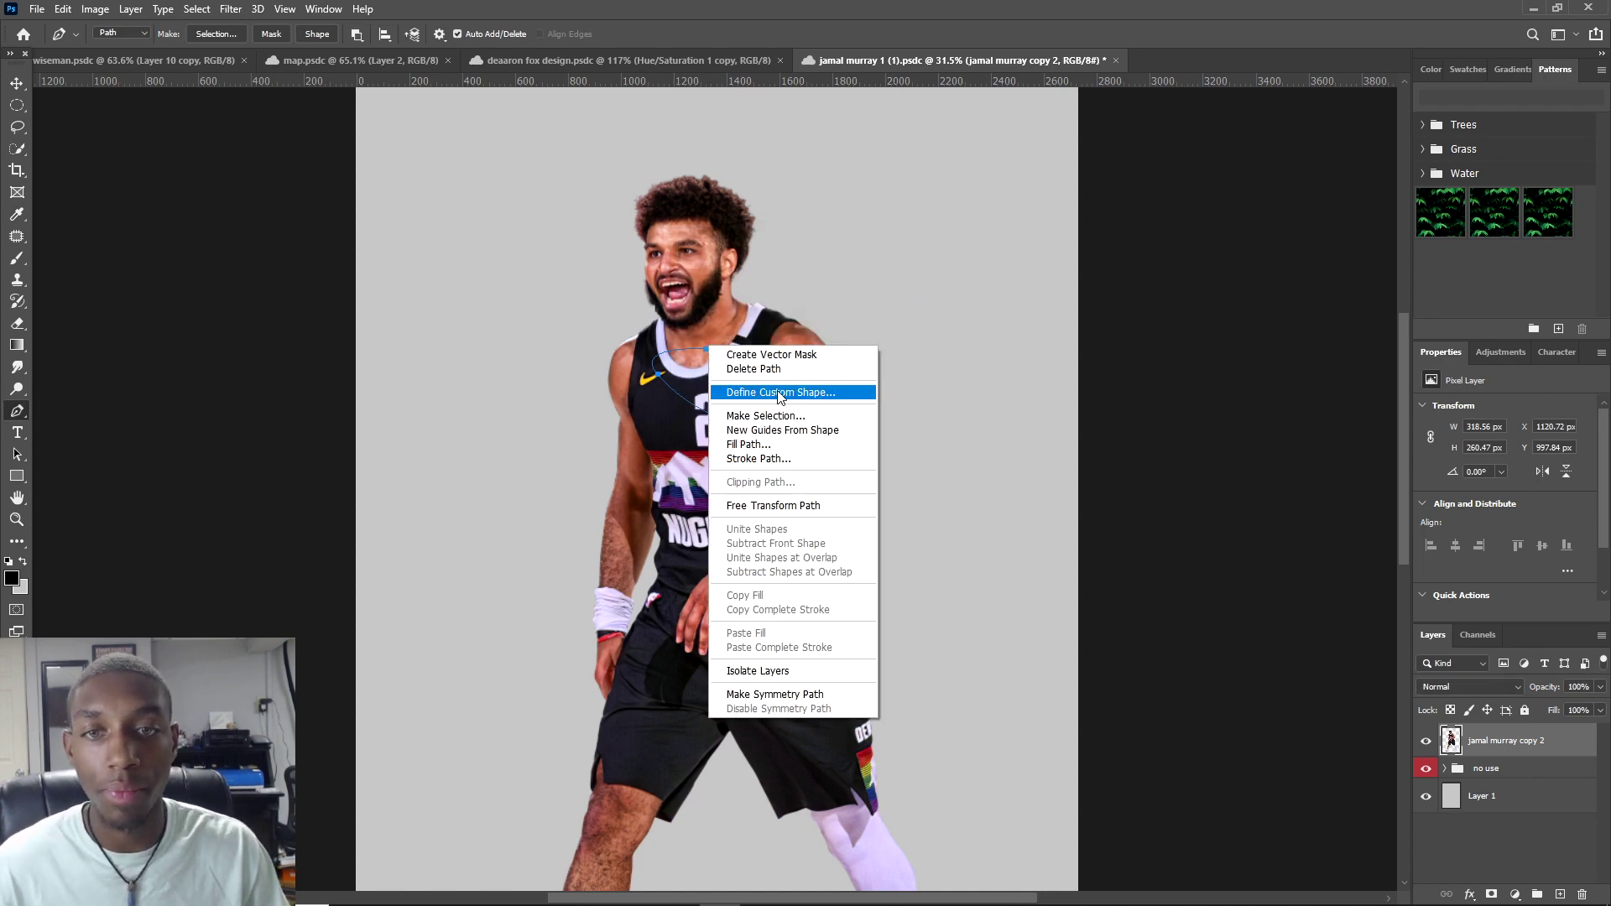
scroll(898, 249, up, 2)
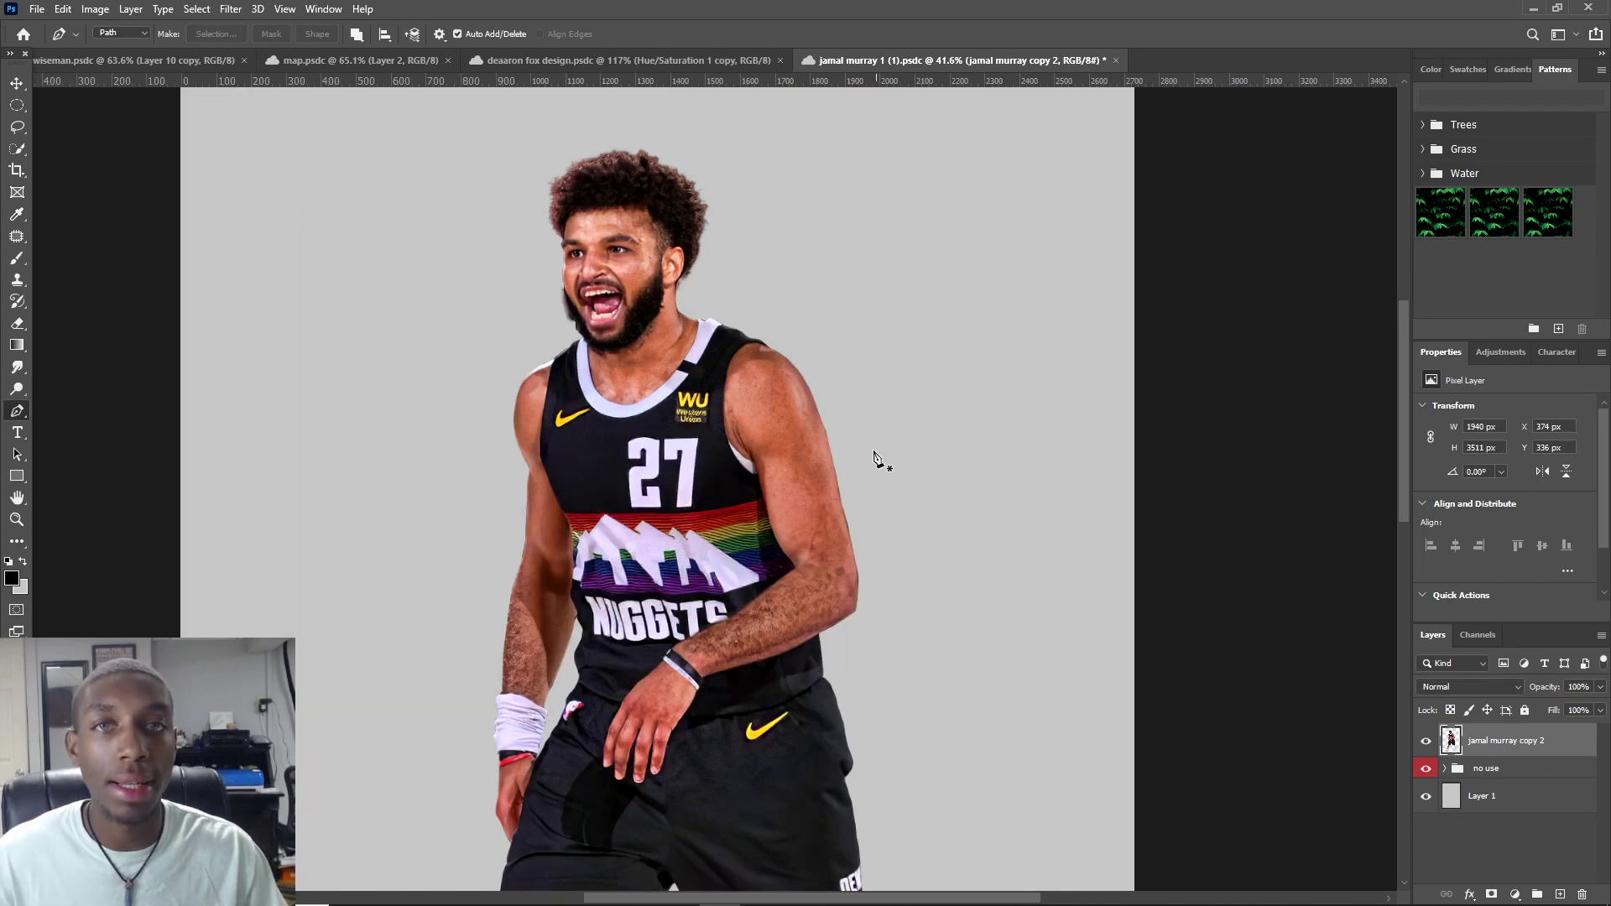
scroll(721, 419, down, 2)
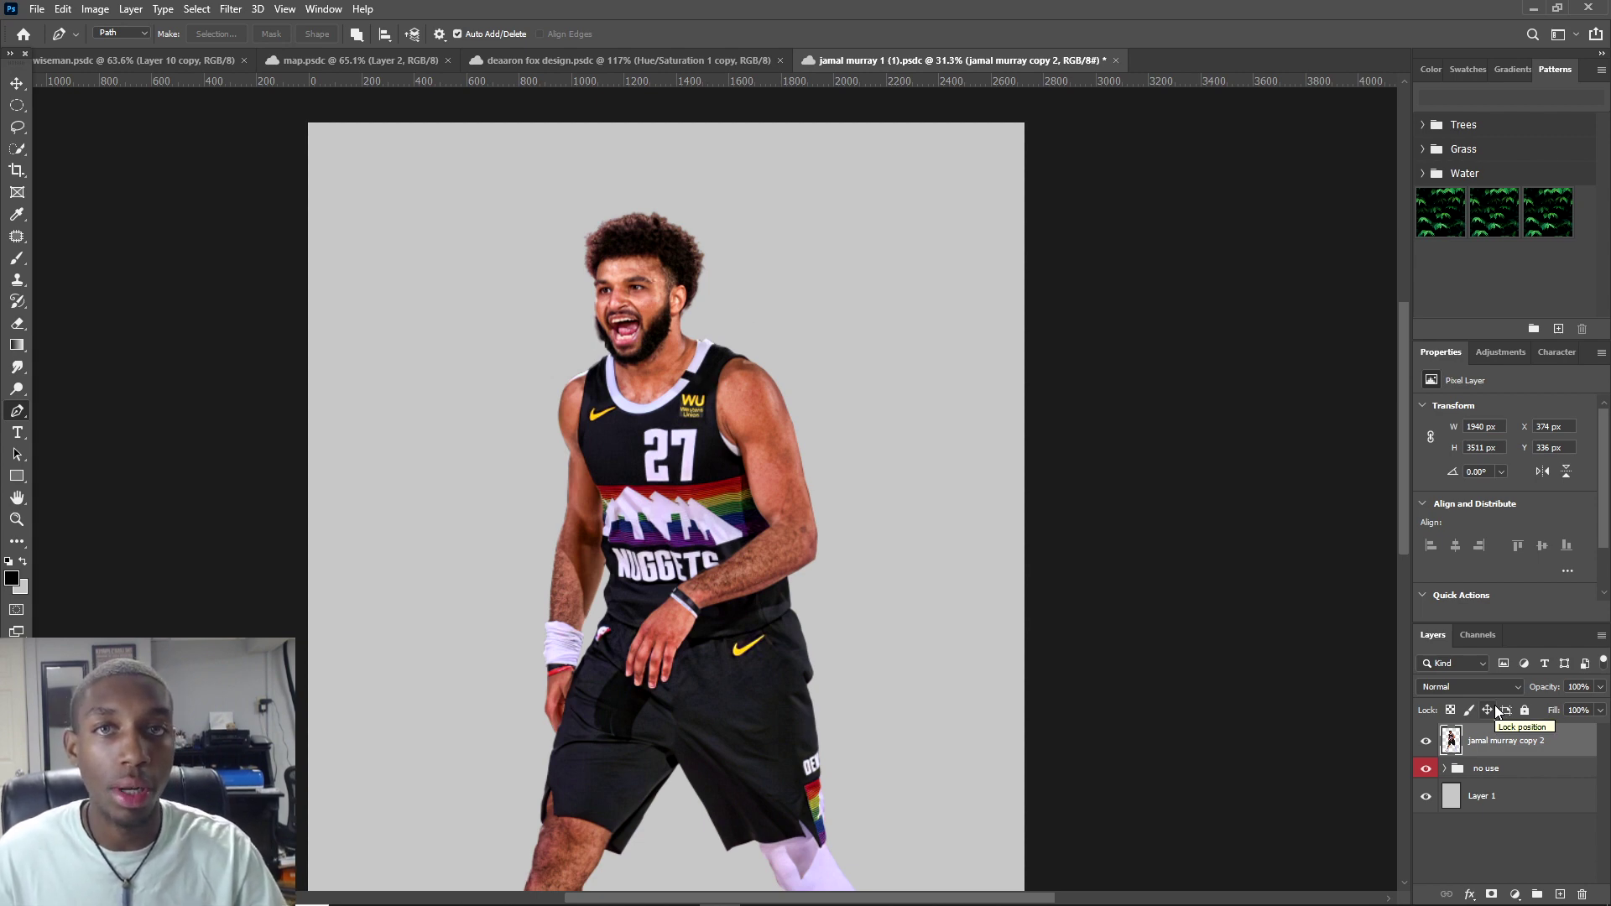
Step: Duplicate the cutout as jamal murray copy 3 and clip a black-to-white Gradient Map 1 to it
key(ctrl+j)
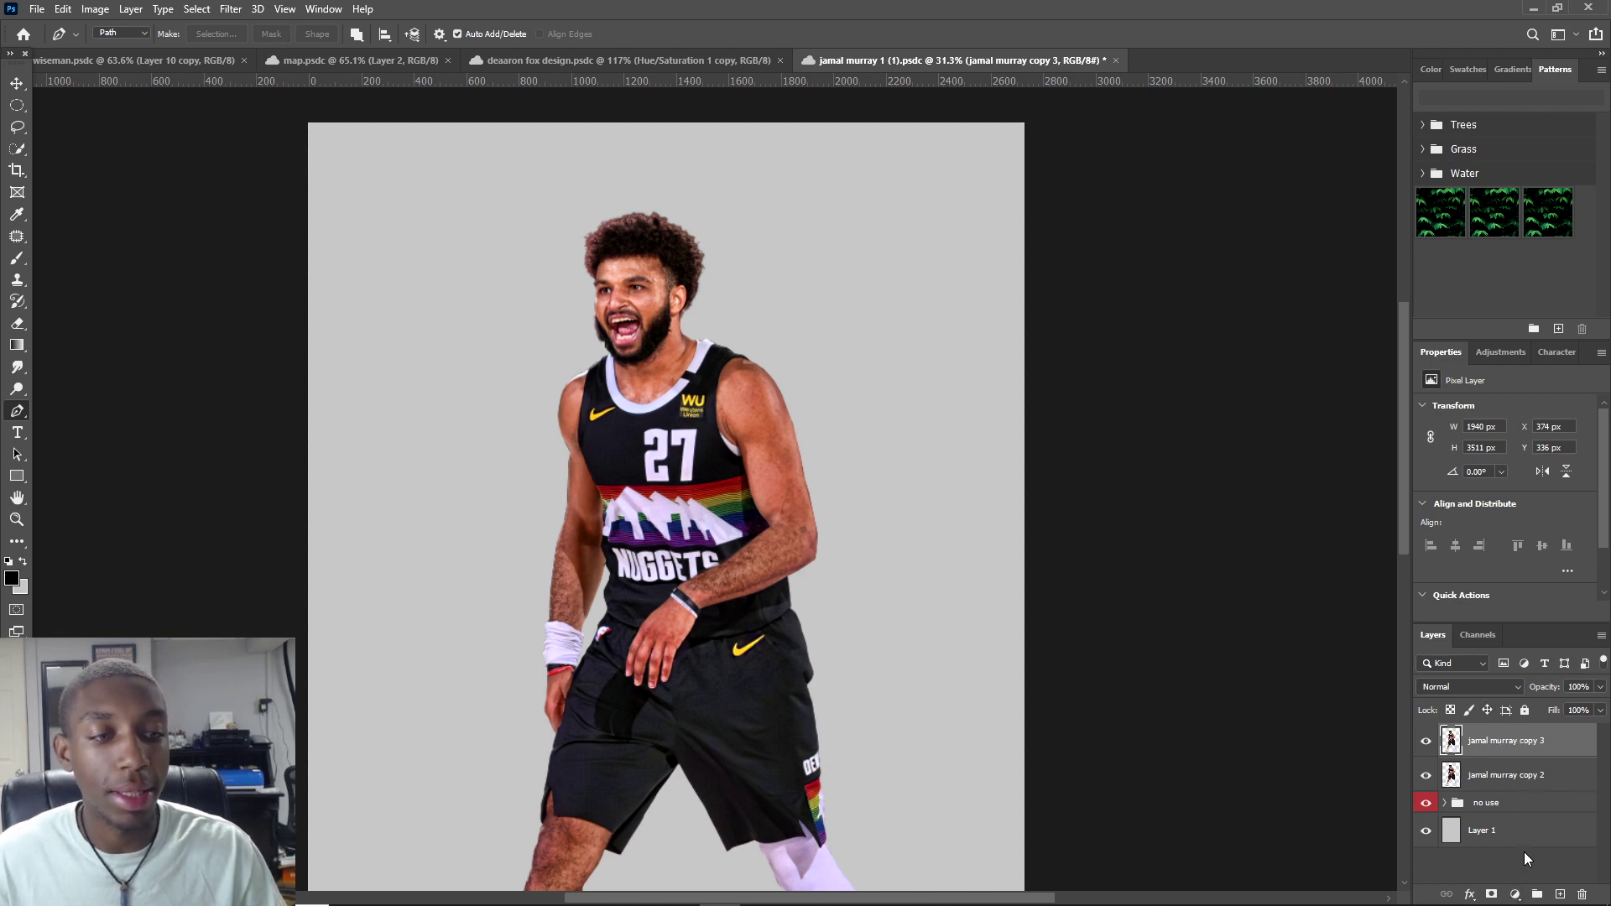
click(1515, 894)
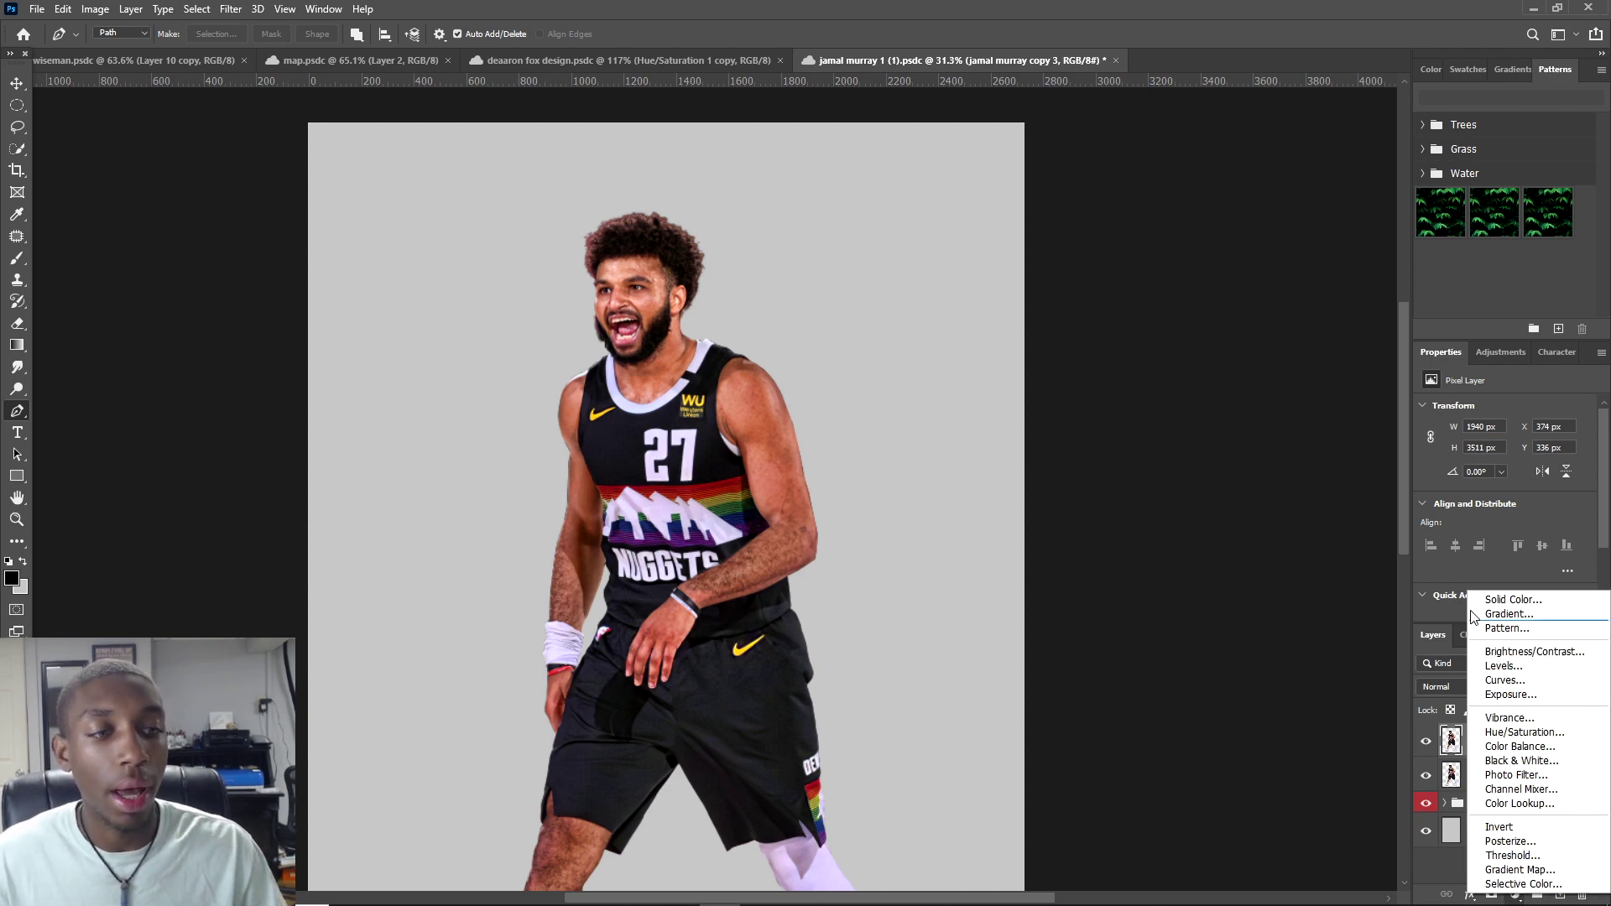
click(1518, 869)
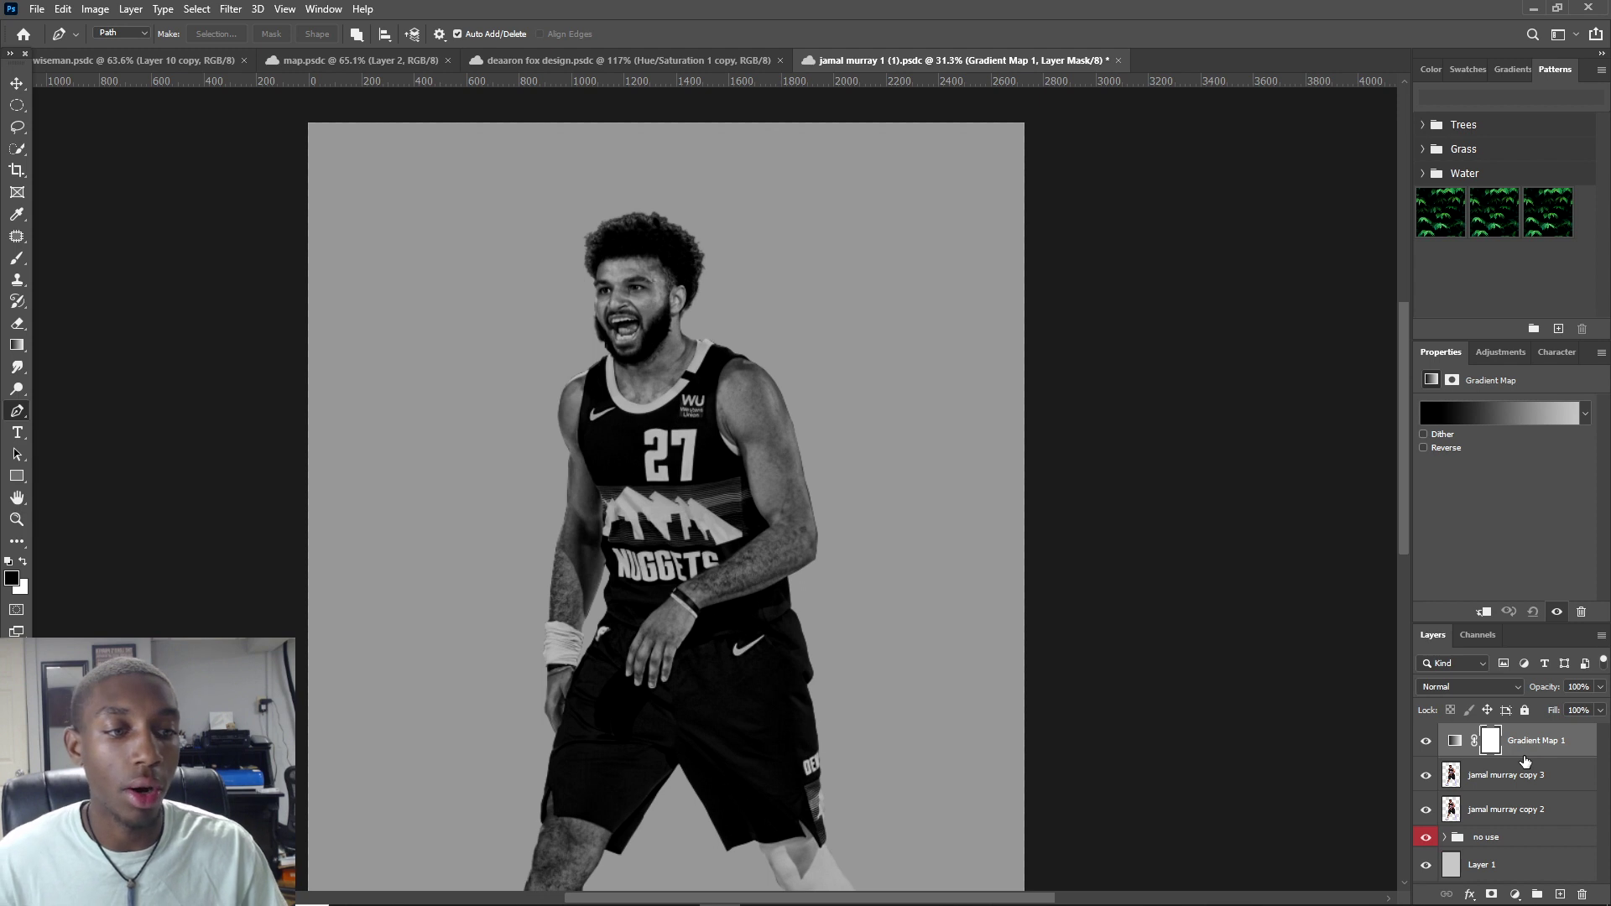
drag(1521, 764, 1518, 747)
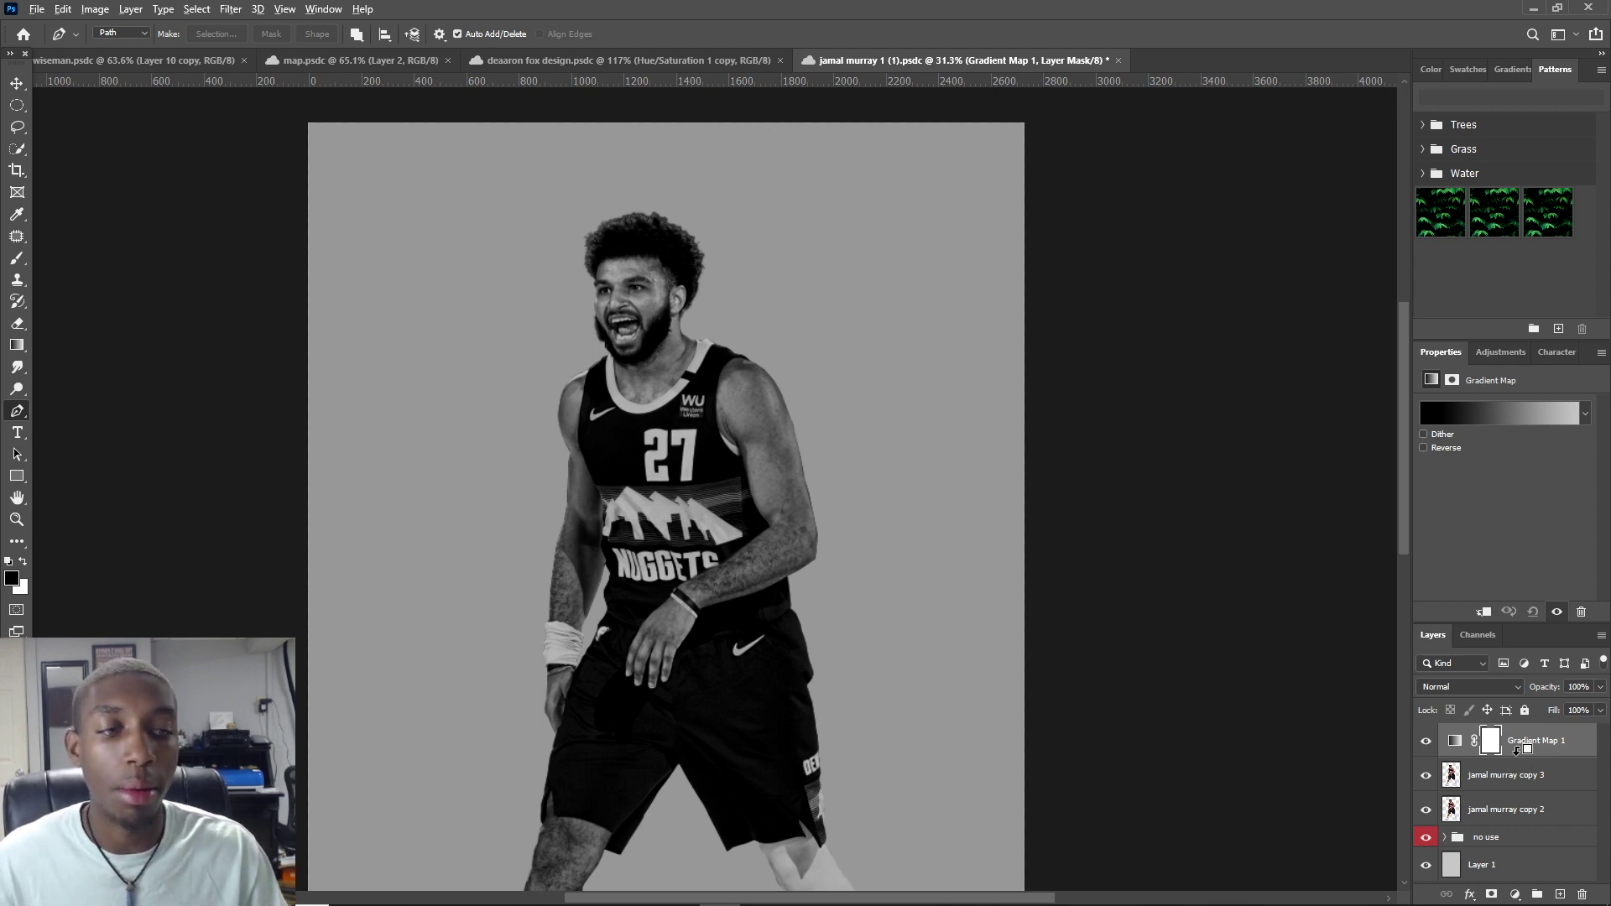
alt+click(1517, 749)
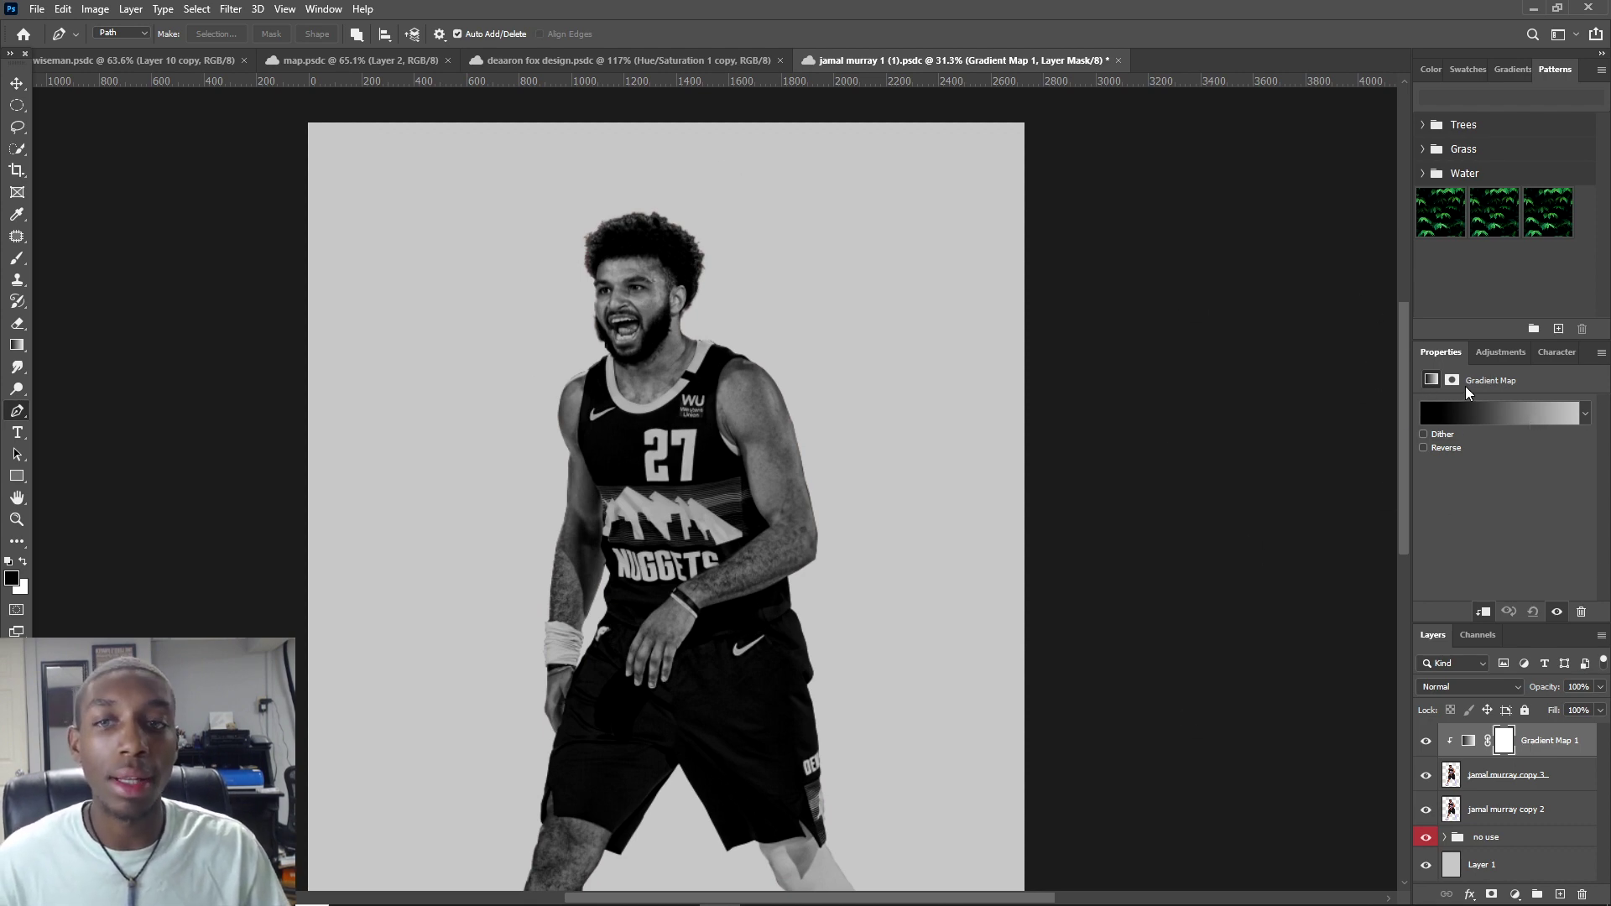
click(1446, 424)
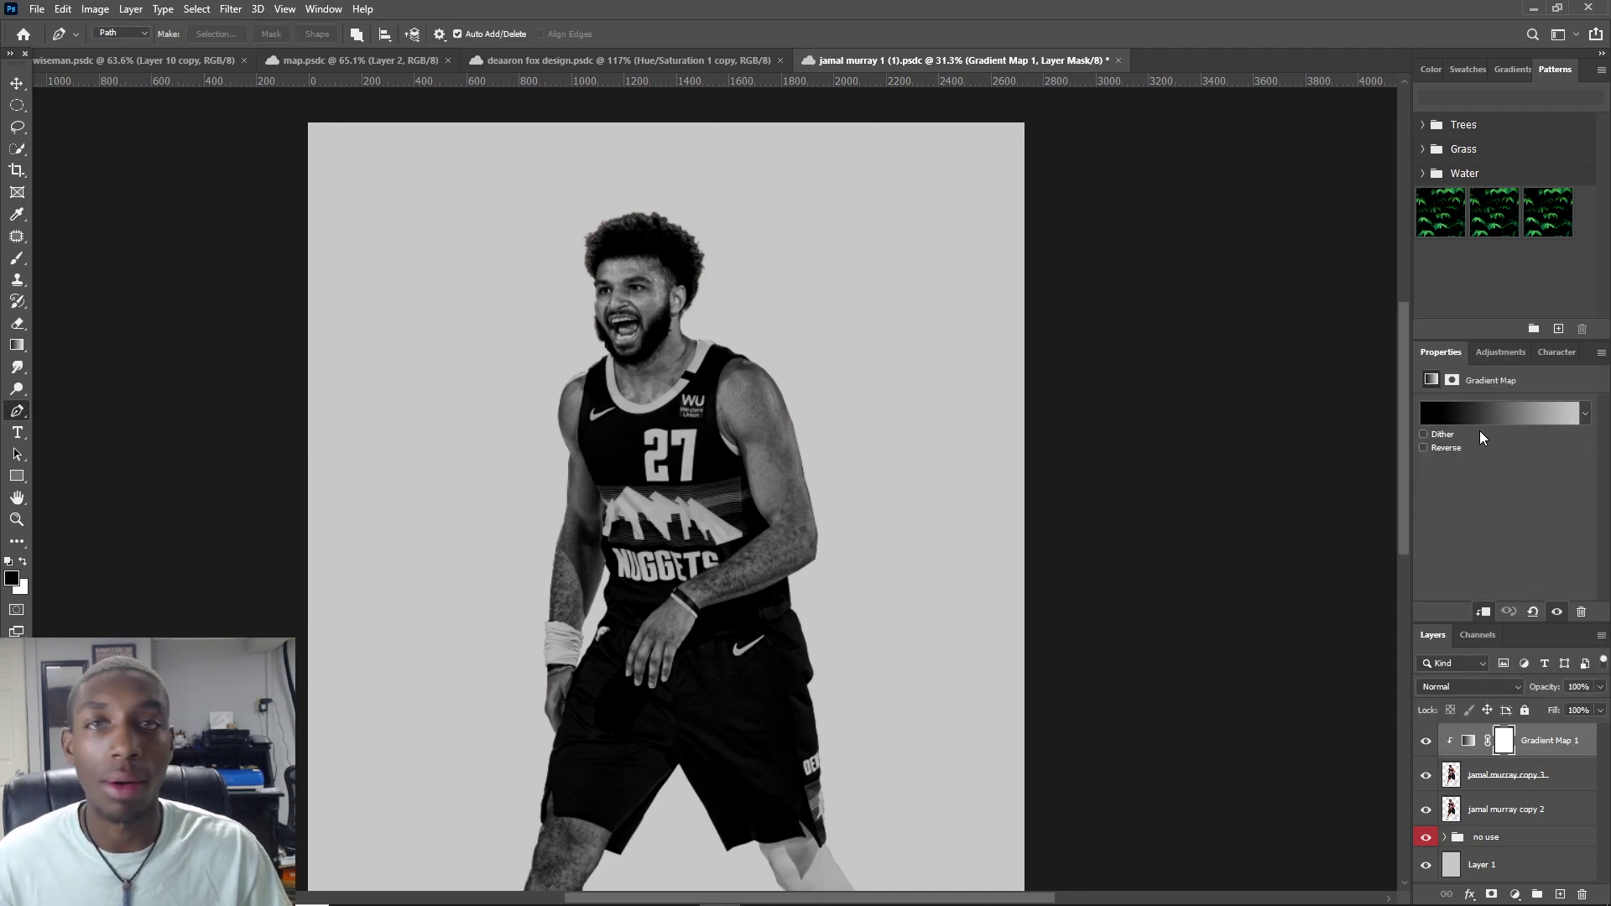
Step: Make the gradient run white to black, with the black stop moved in to 67%
double_click(1240, 630)
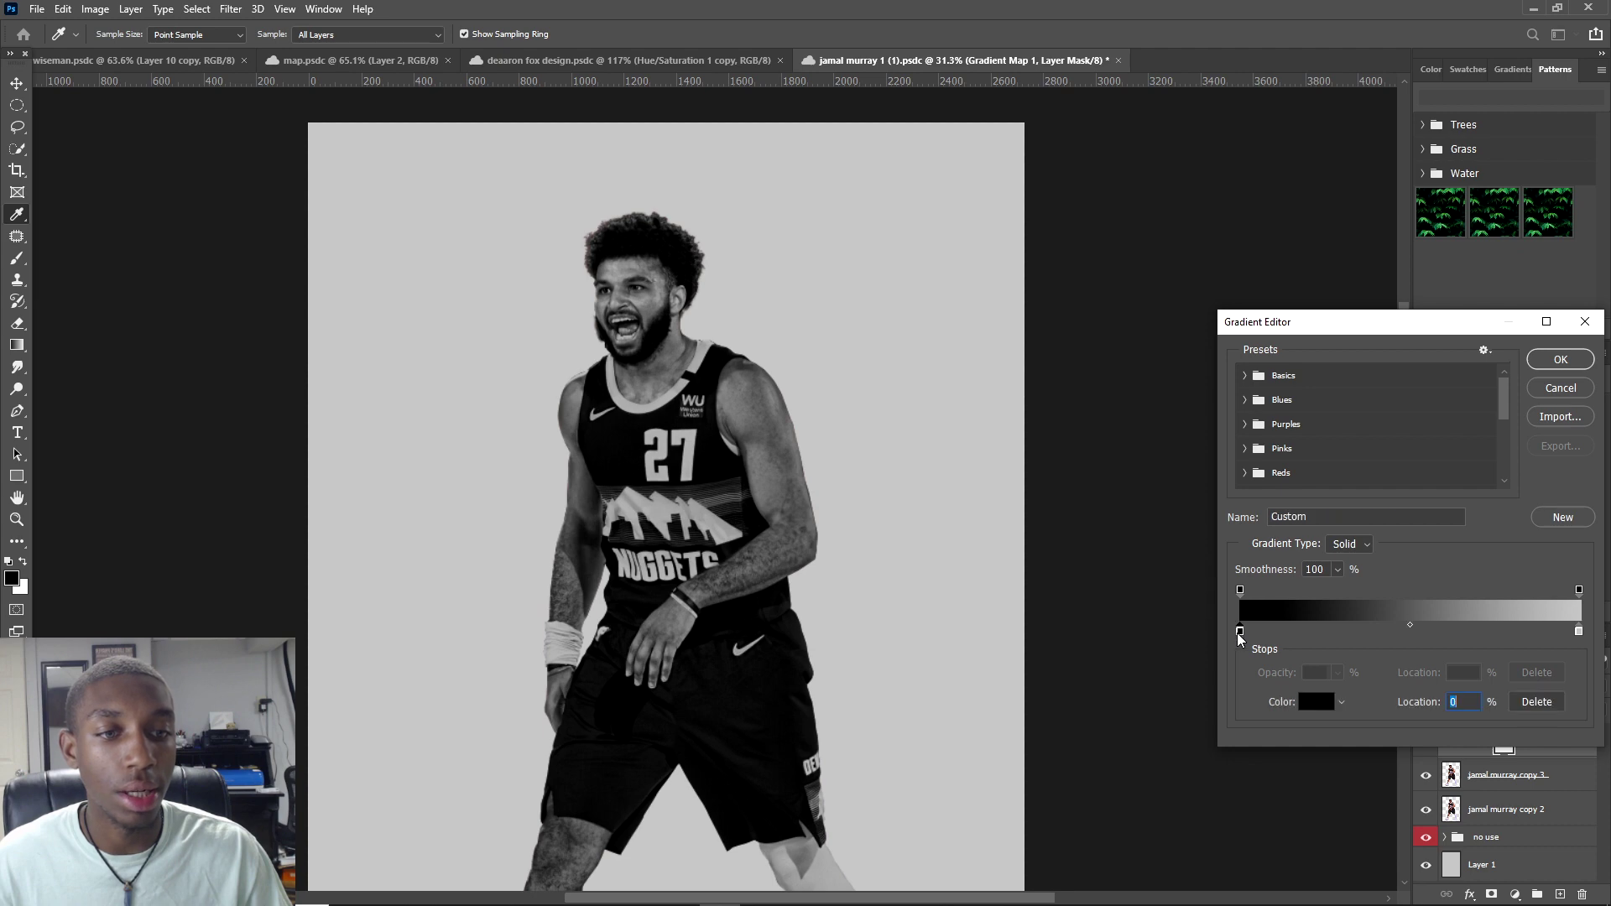
click(1168, 273)
click(1575, 267)
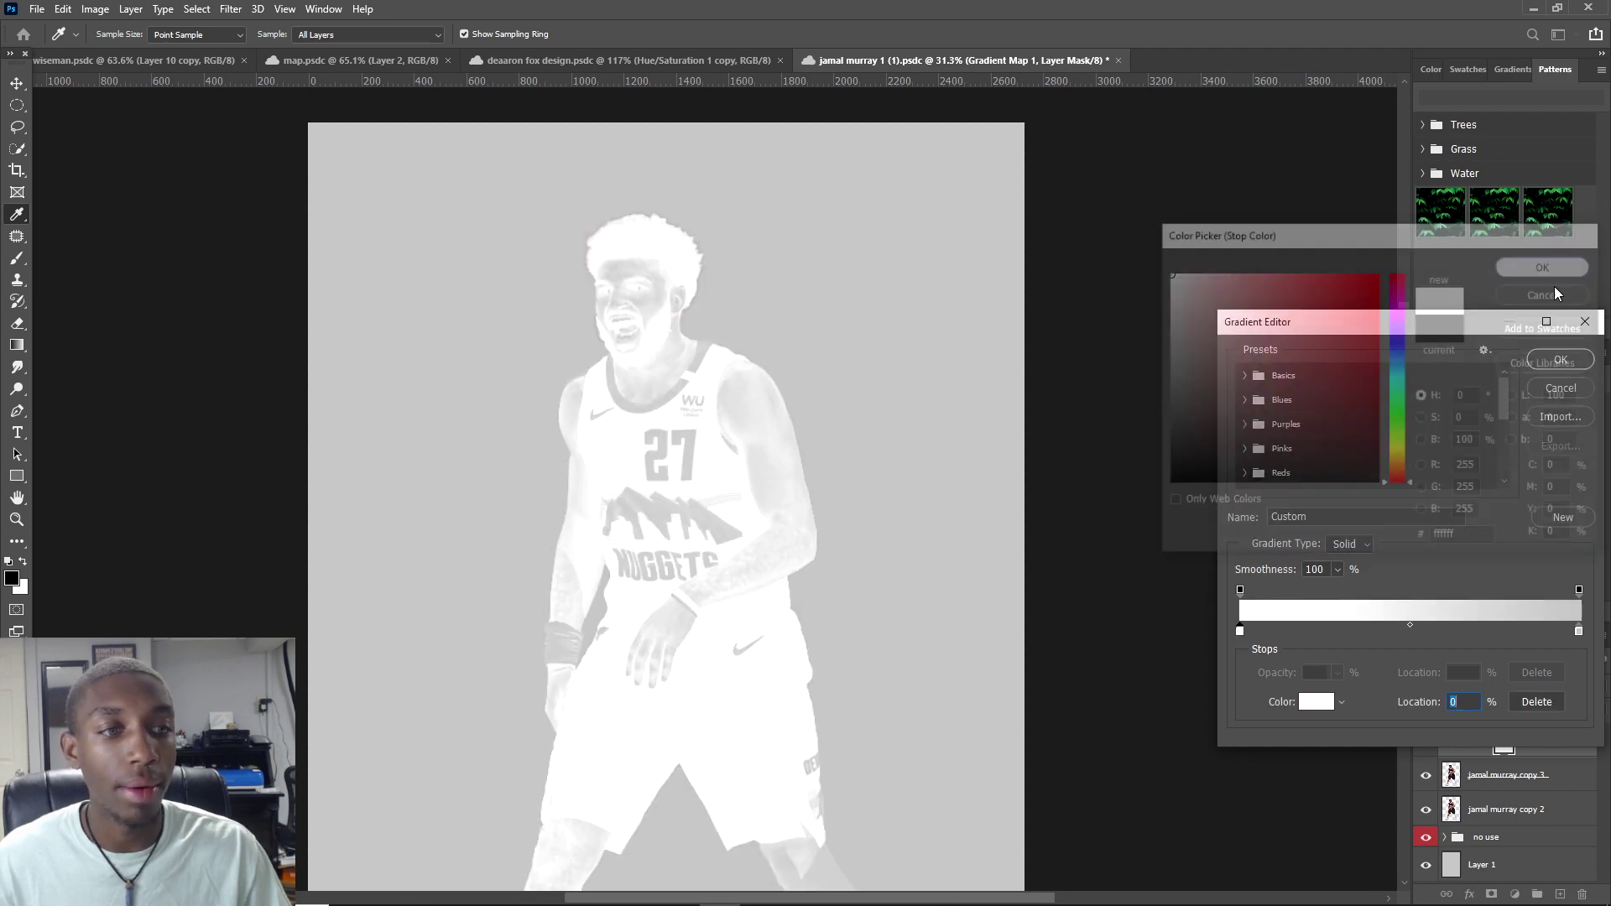
double_click(1580, 632)
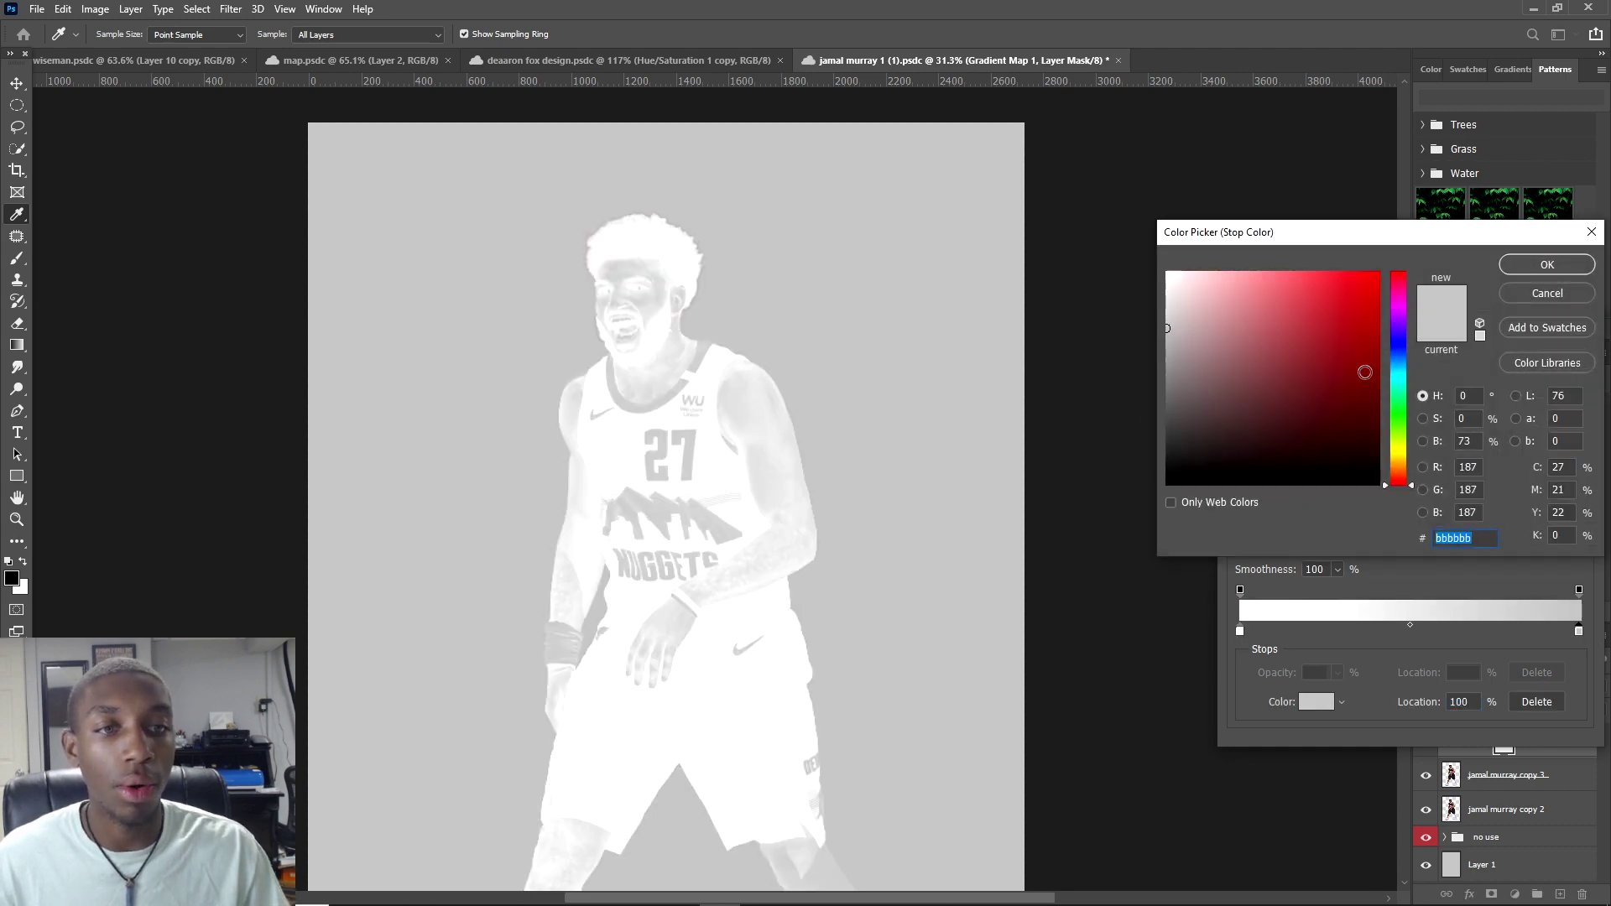
drag(1367, 372, 1087, 591)
click(1535, 267)
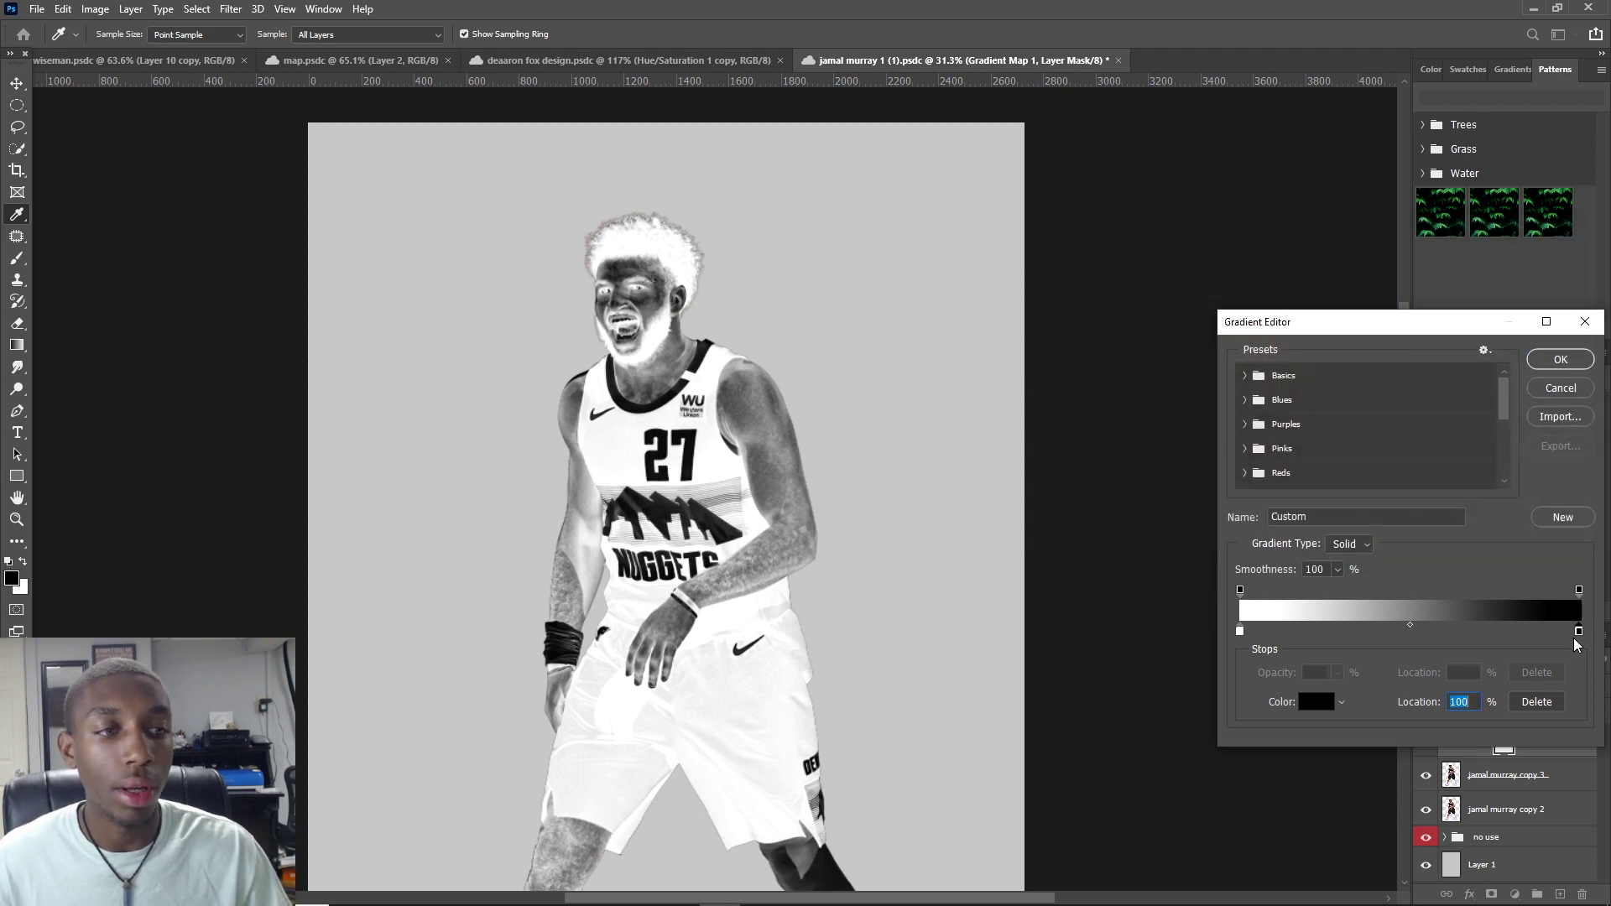
drag(1577, 638, 1468, 634)
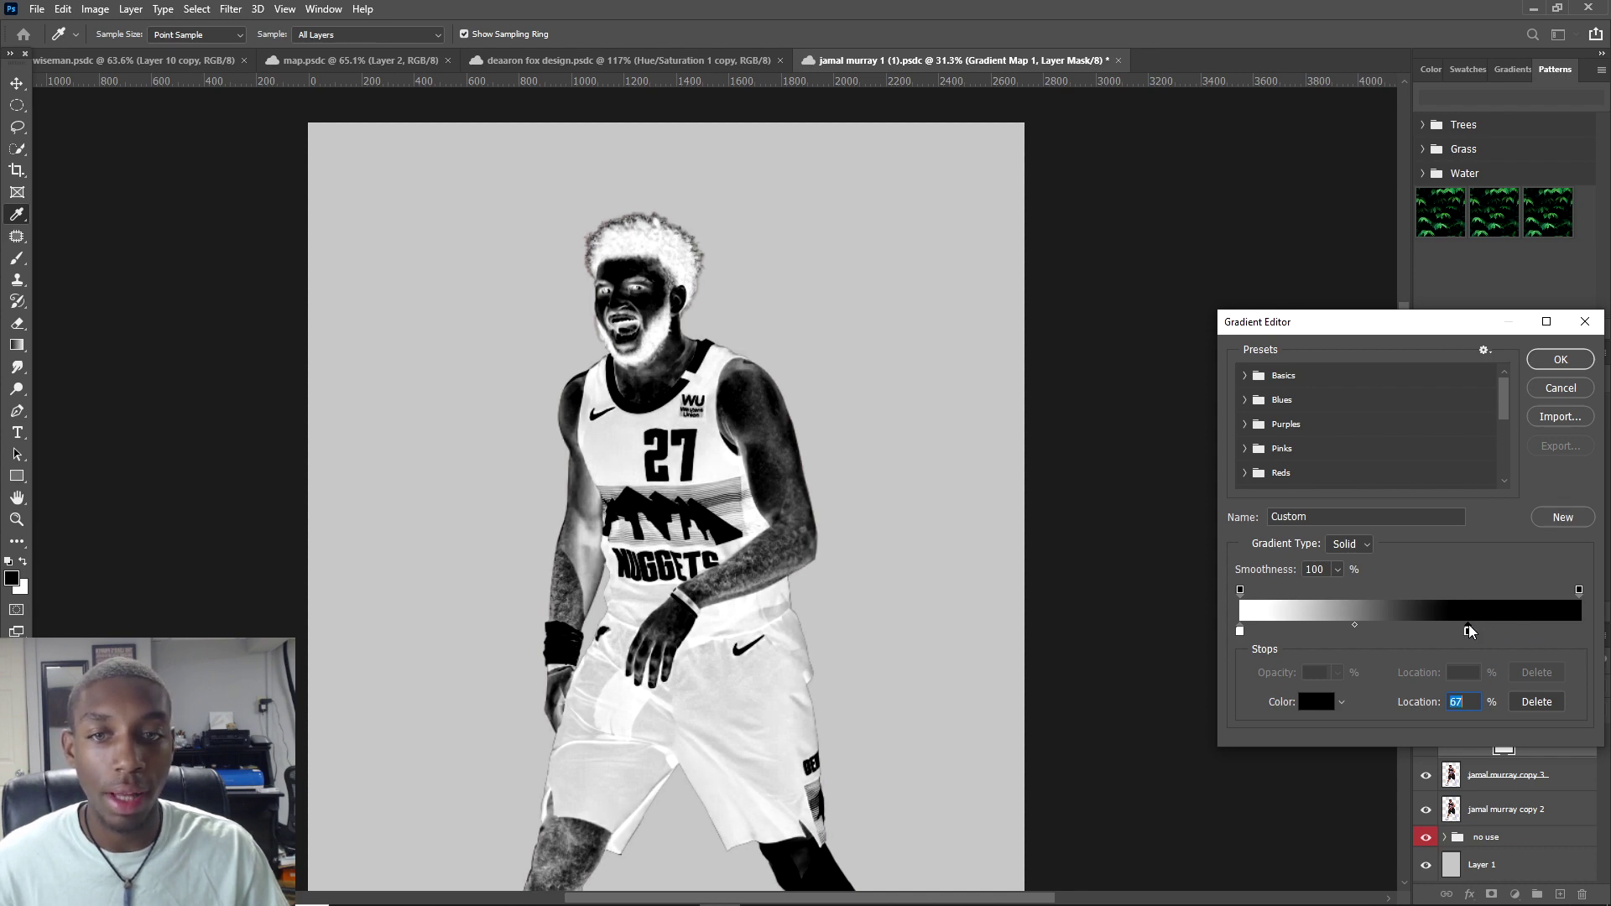
click(1560, 359)
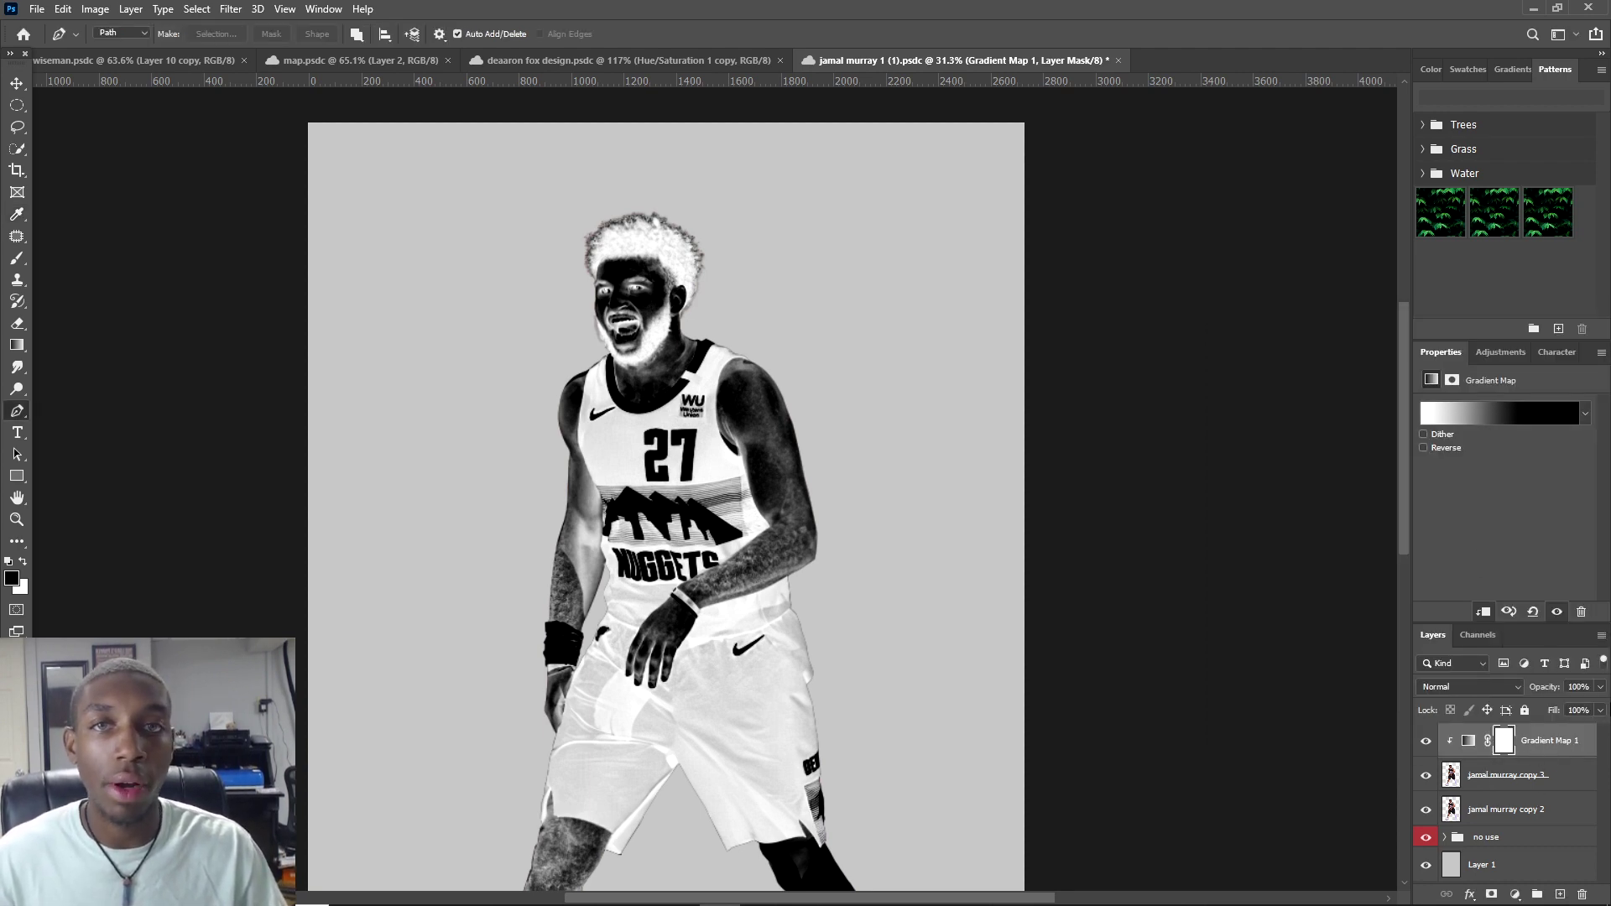
Step: Merge jamal murray copy 3 with Gradient Map 1 and load the merged layer's outline as a selection
click(1508, 786)
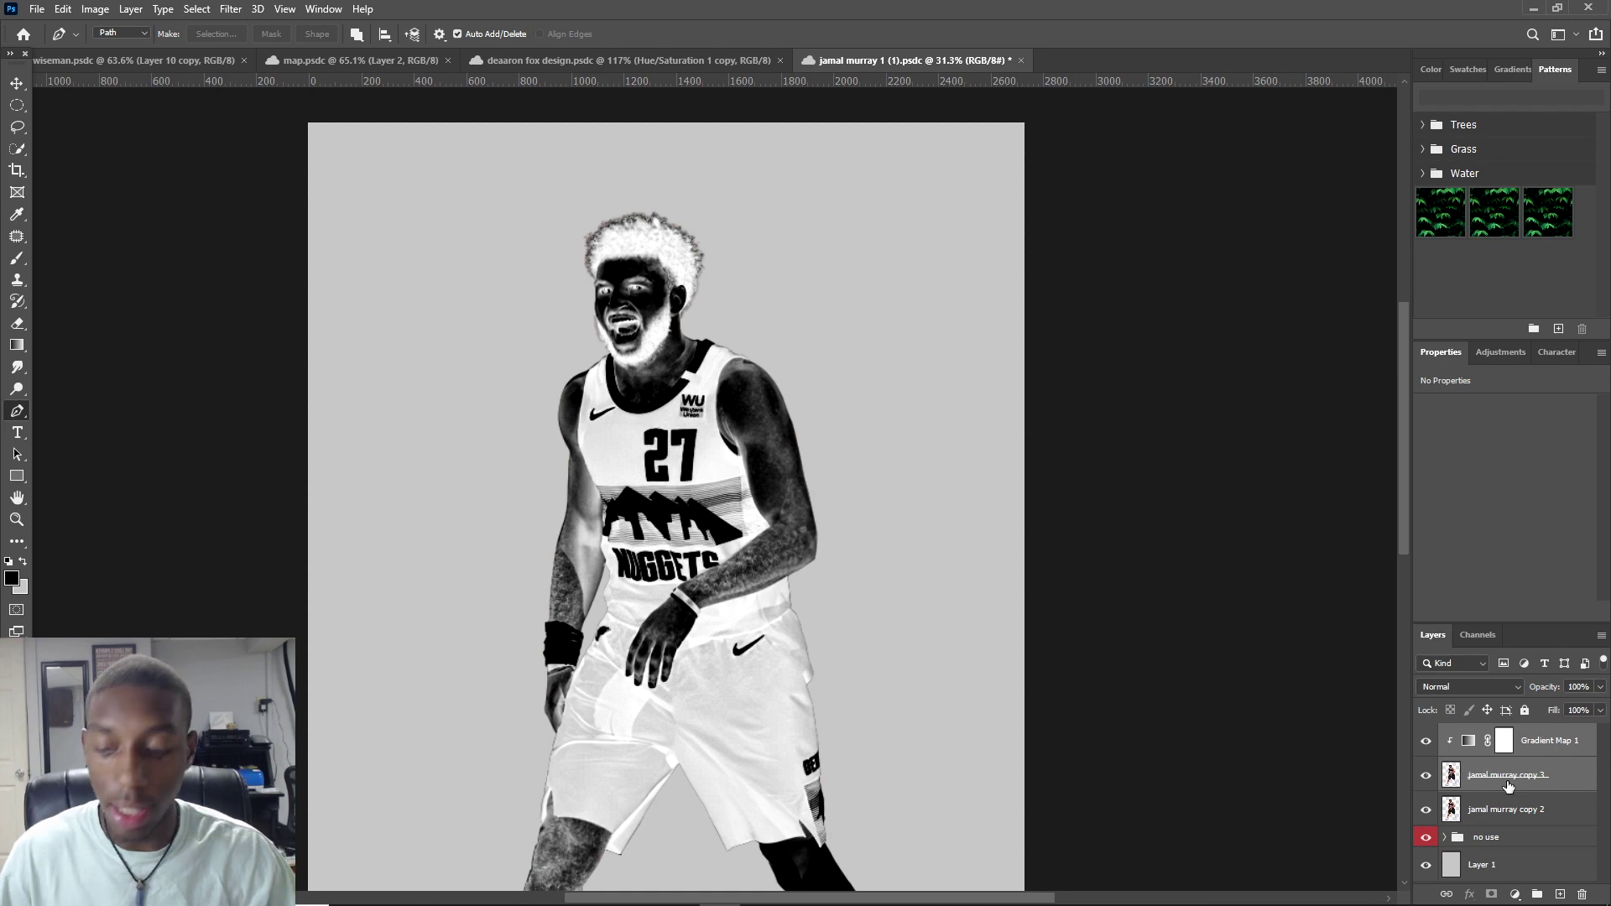
key(ctrl+e)
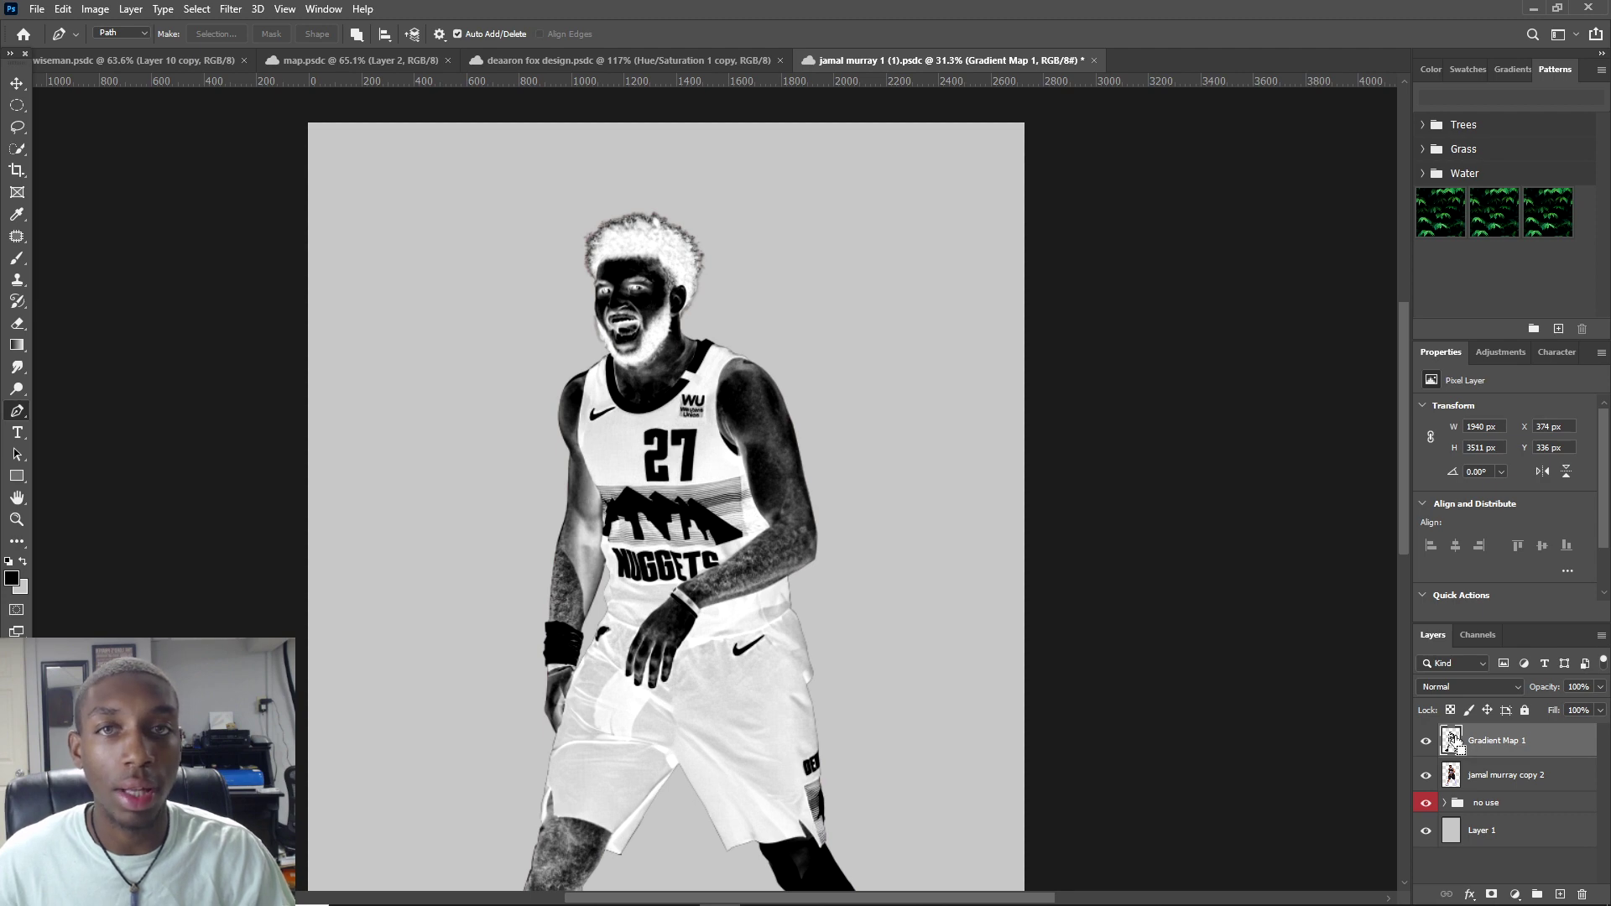
ctrl+click(1455, 741)
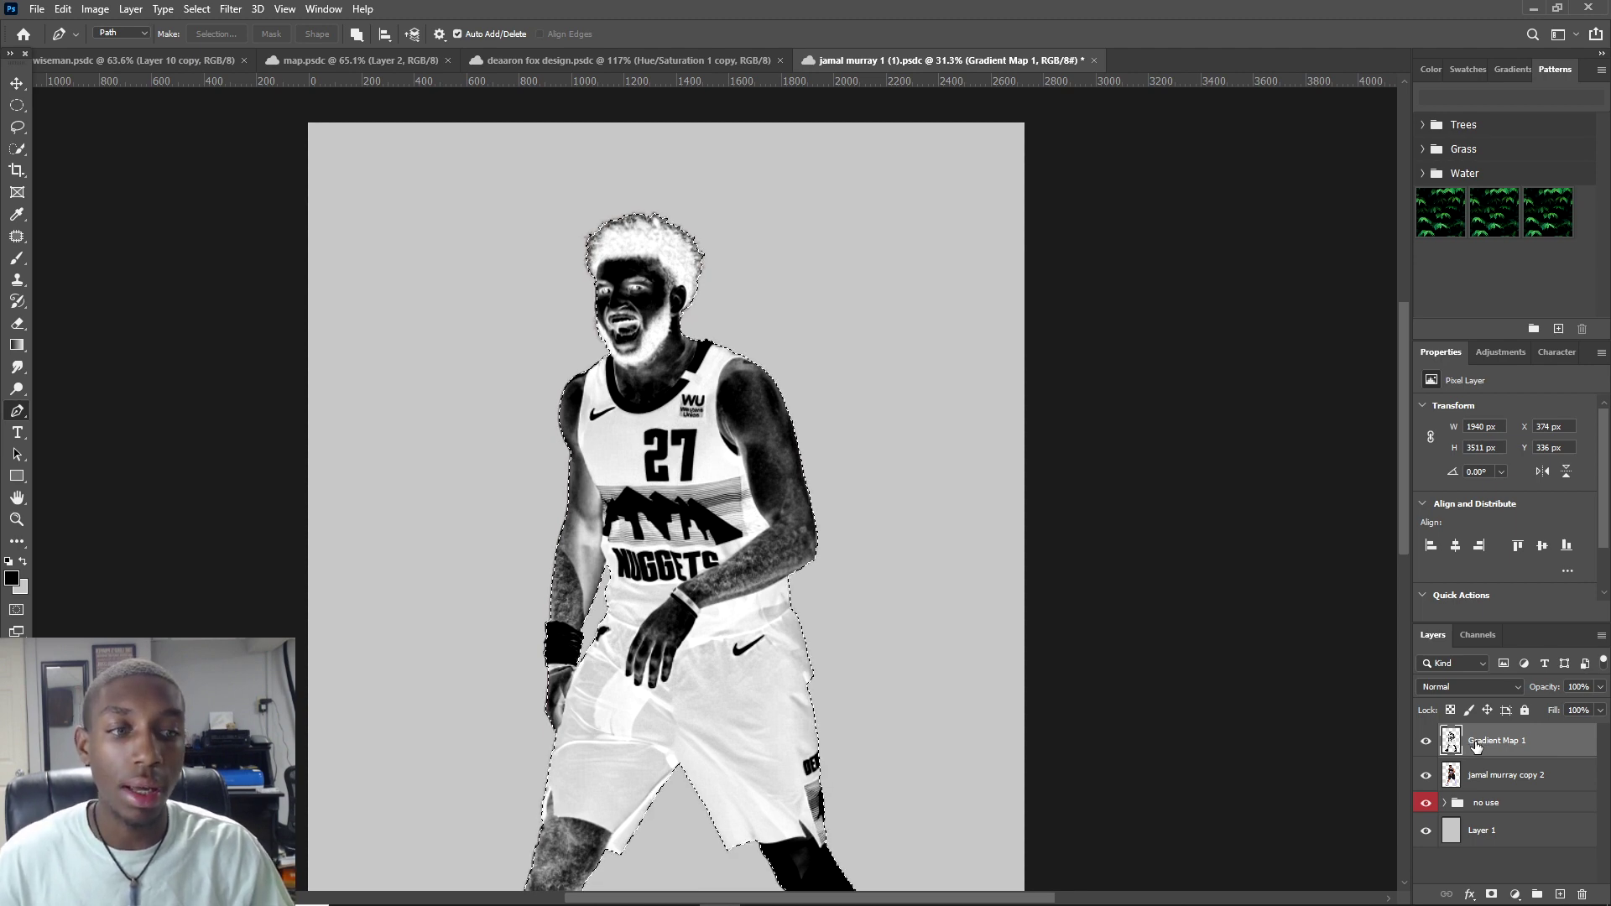
Step: Add empty Layer 2, hide Gradient Map 1, show jamal murray copy 2, and save the document
click(1560, 894)
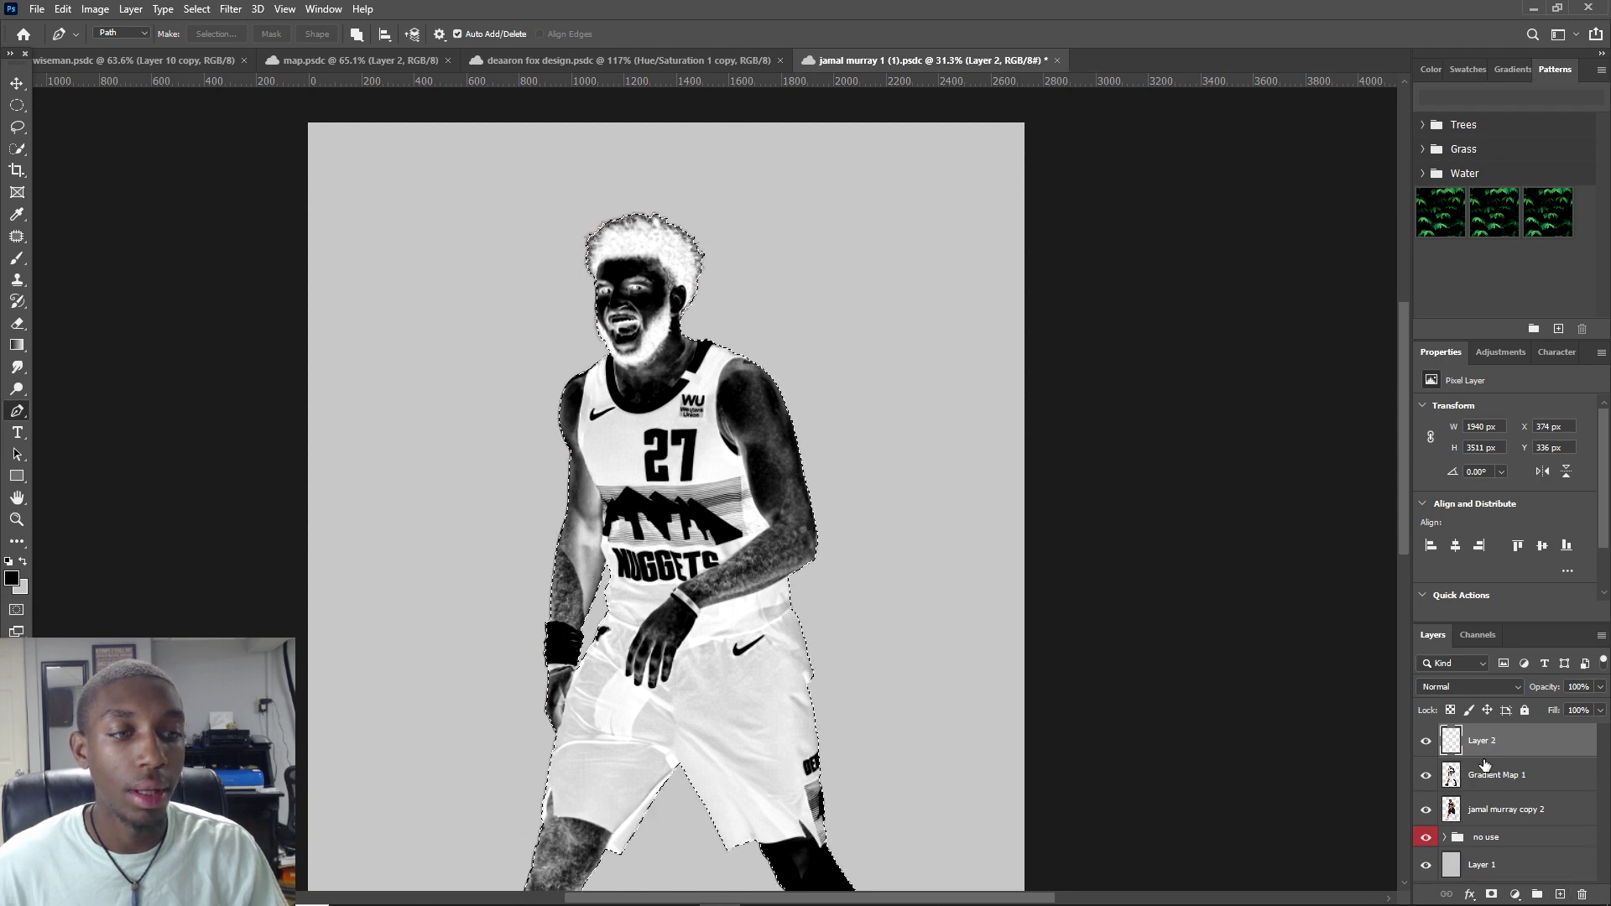
click(1426, 776)
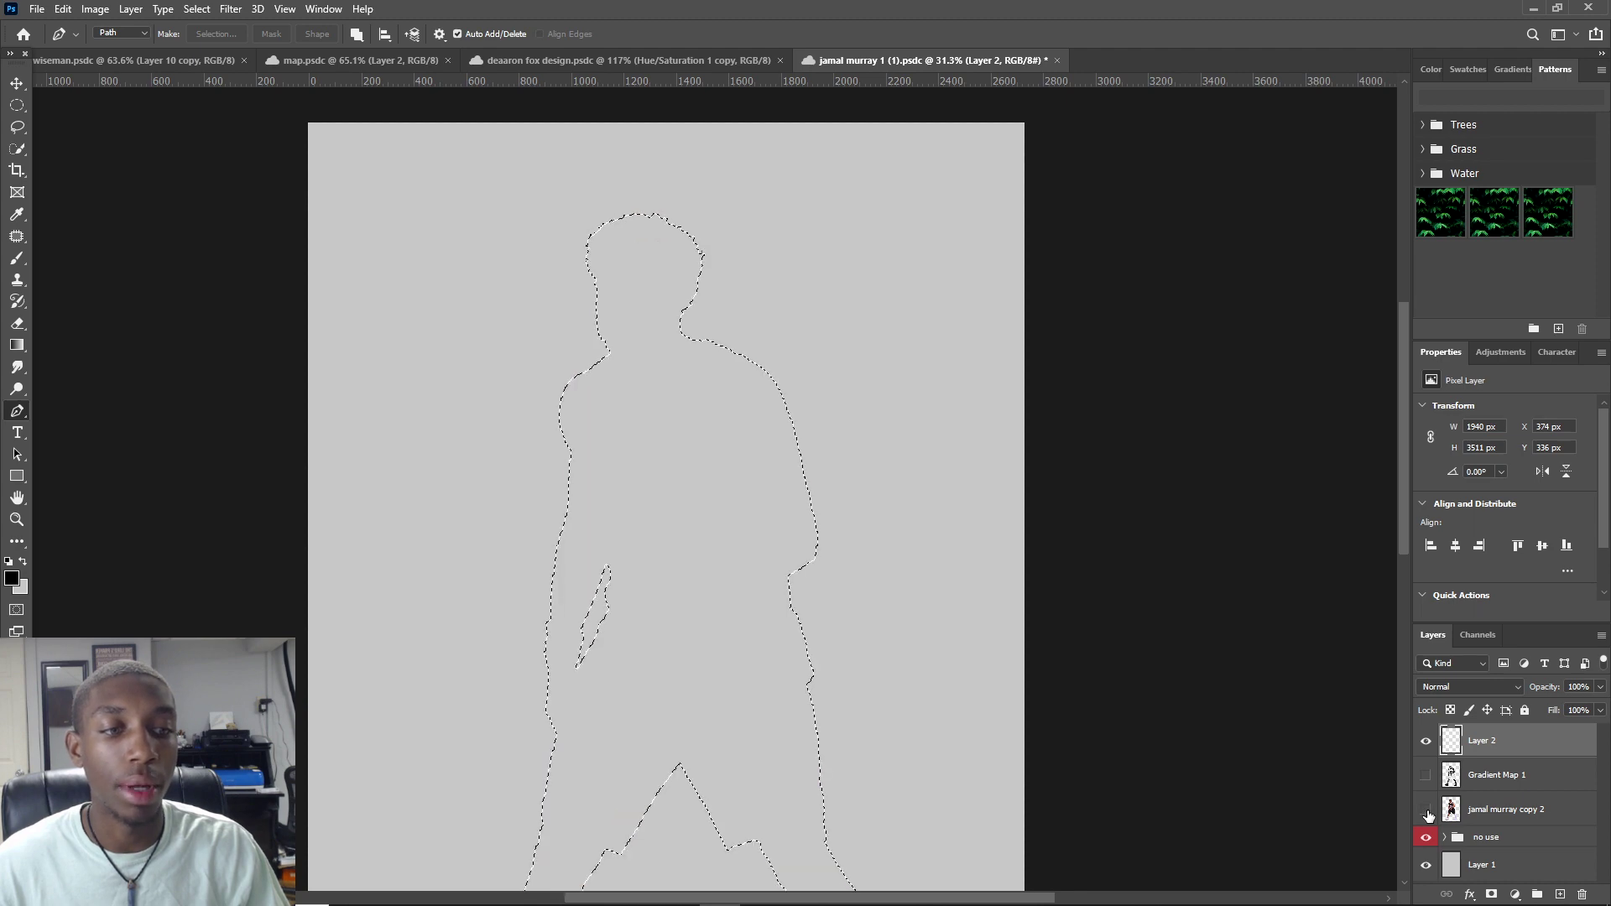
click(1426, 810)
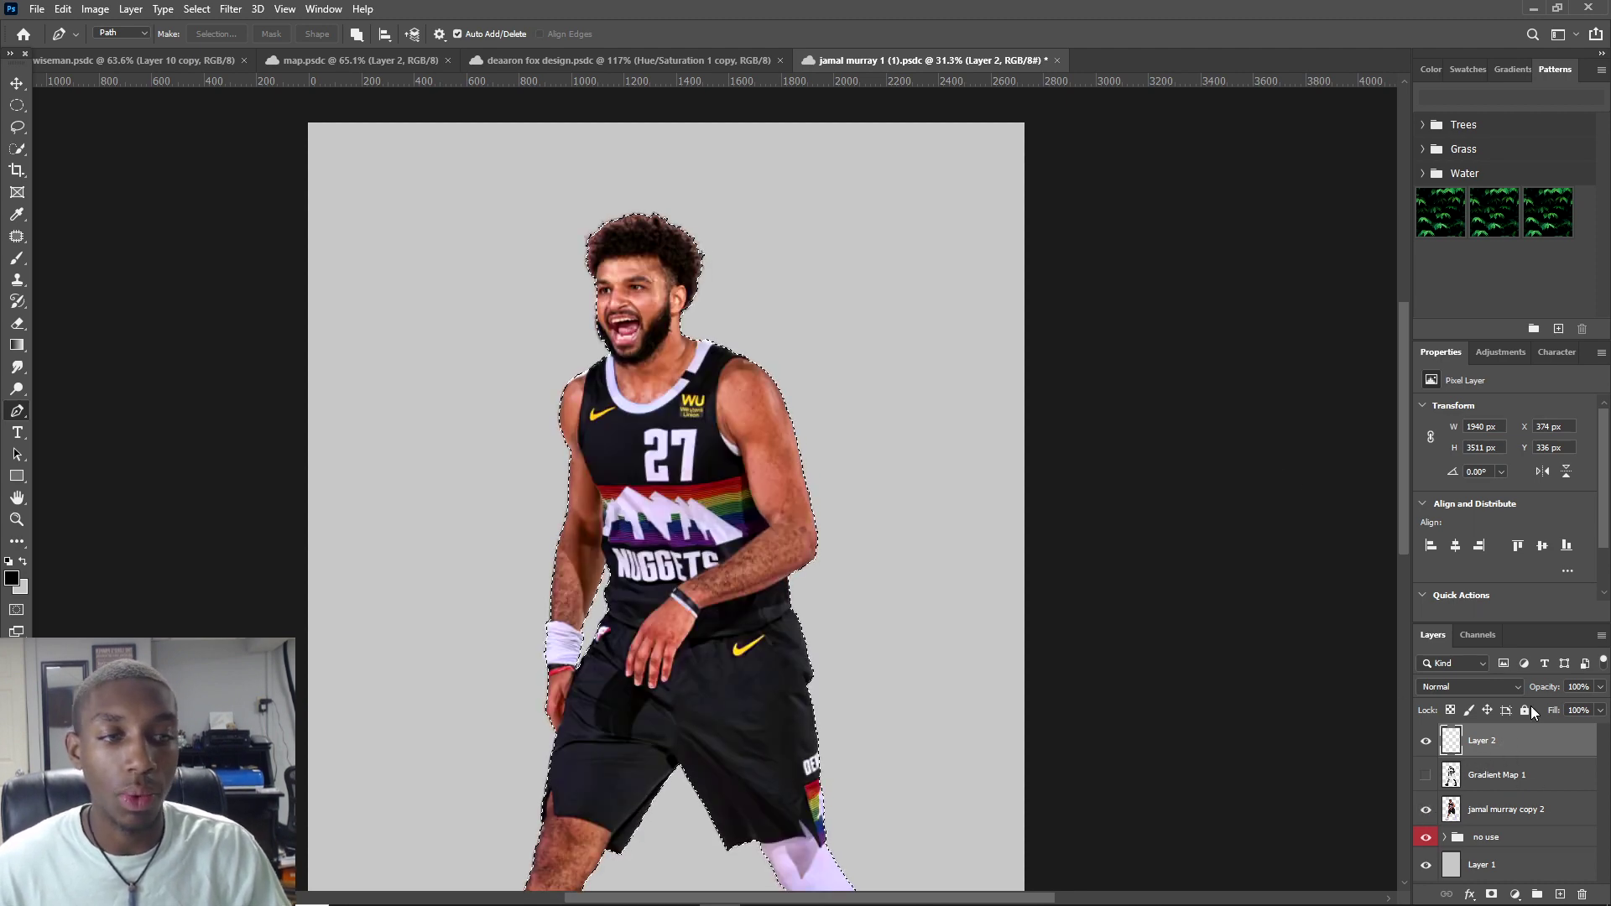
key(ctrl+s)
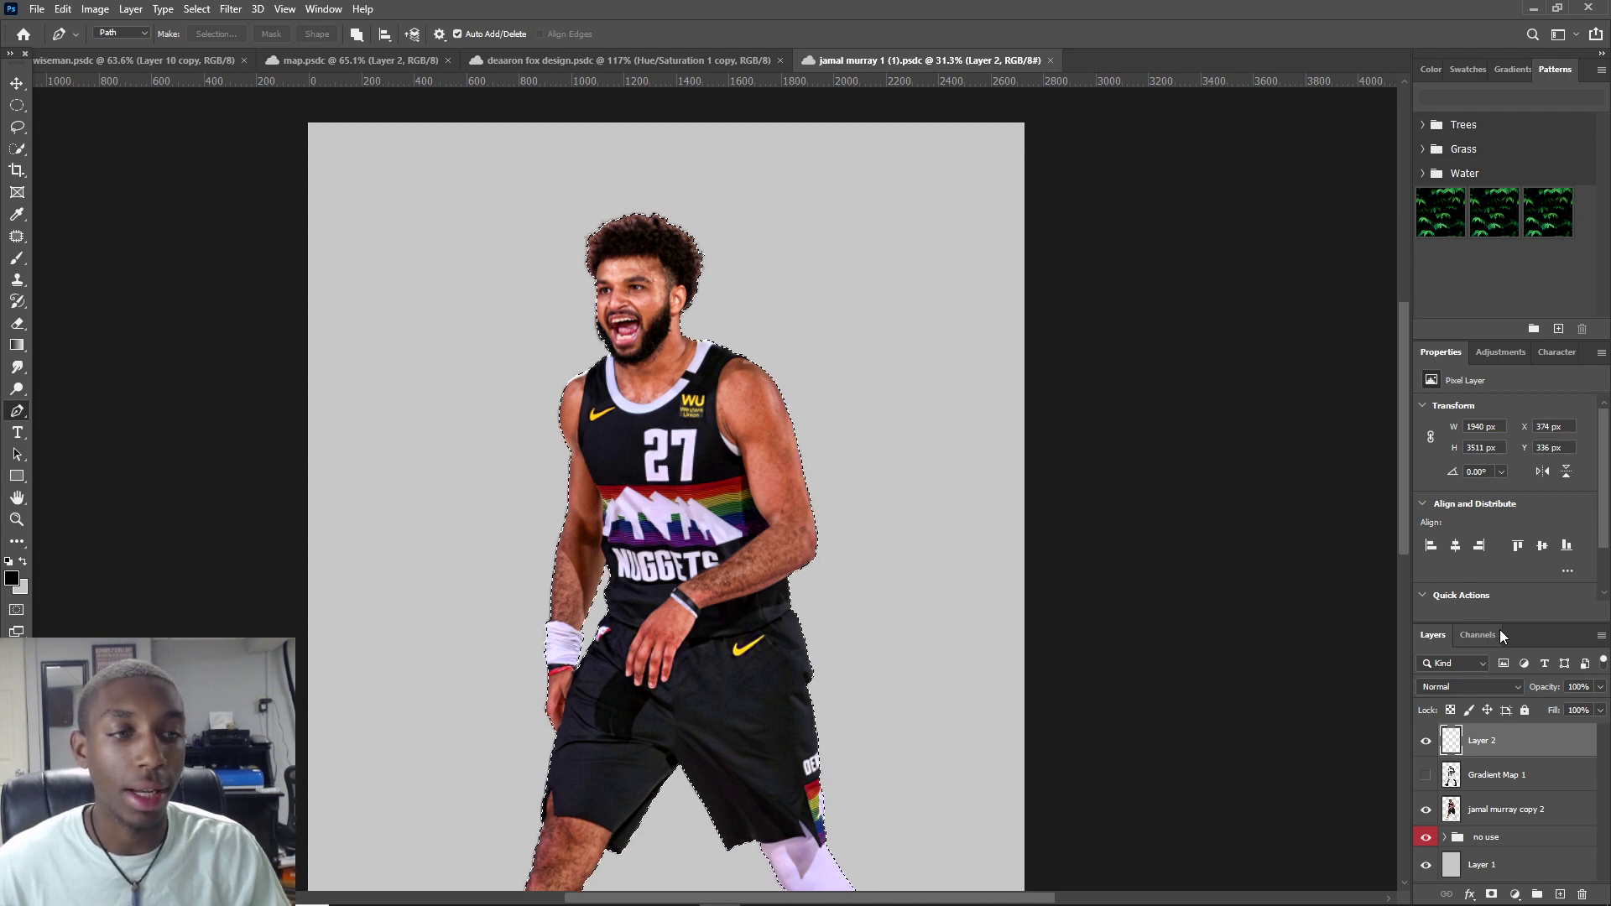
Step: Show the Channels panel listing RGB, Red, Green, Blue and Alpha 1
click(323, 9)
mouse_move(346, 44)
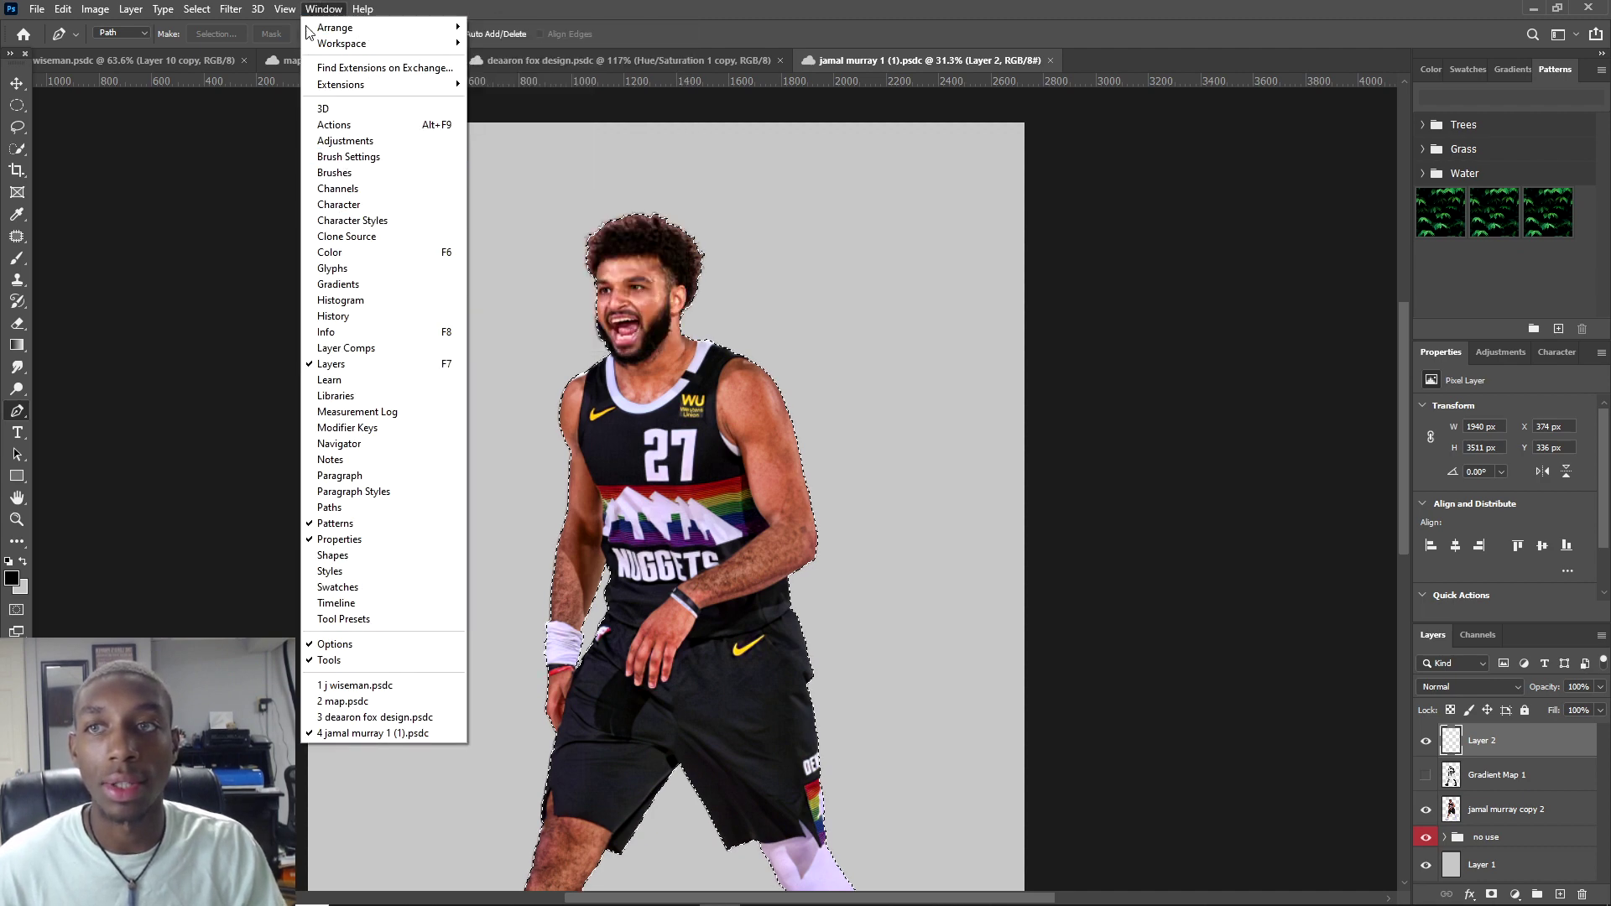
click(327, 8)
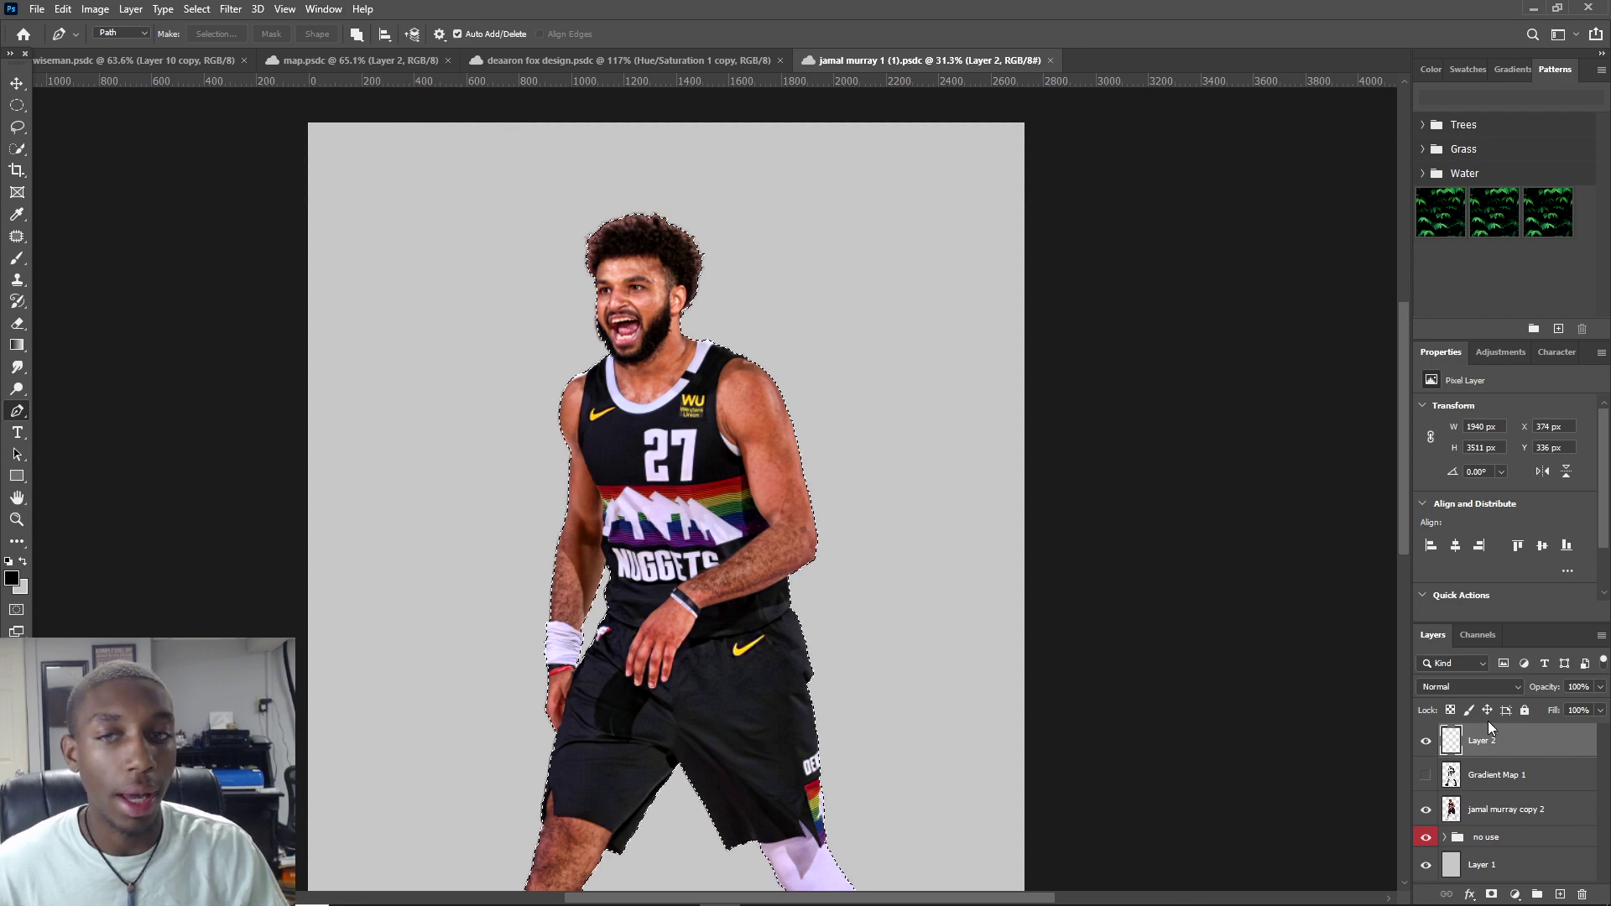
click(1478, 636)
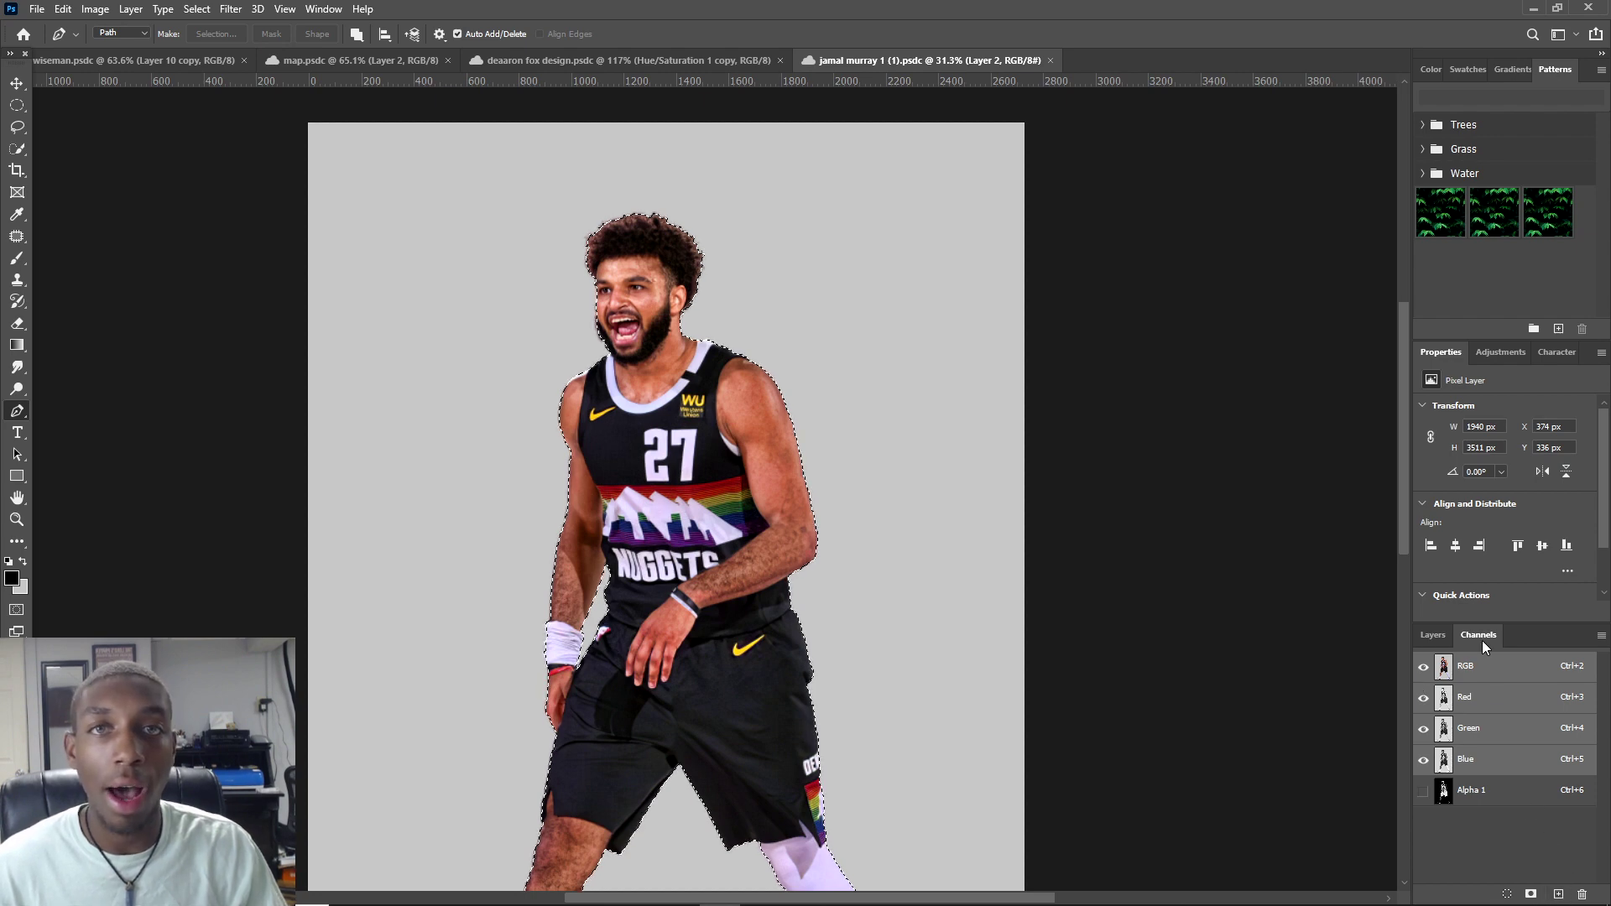
Step: Paste the inverted player into a new Alpha 2 channel, restore RGB, hide Alpha 2, and return to Layers
click(1559, 892)
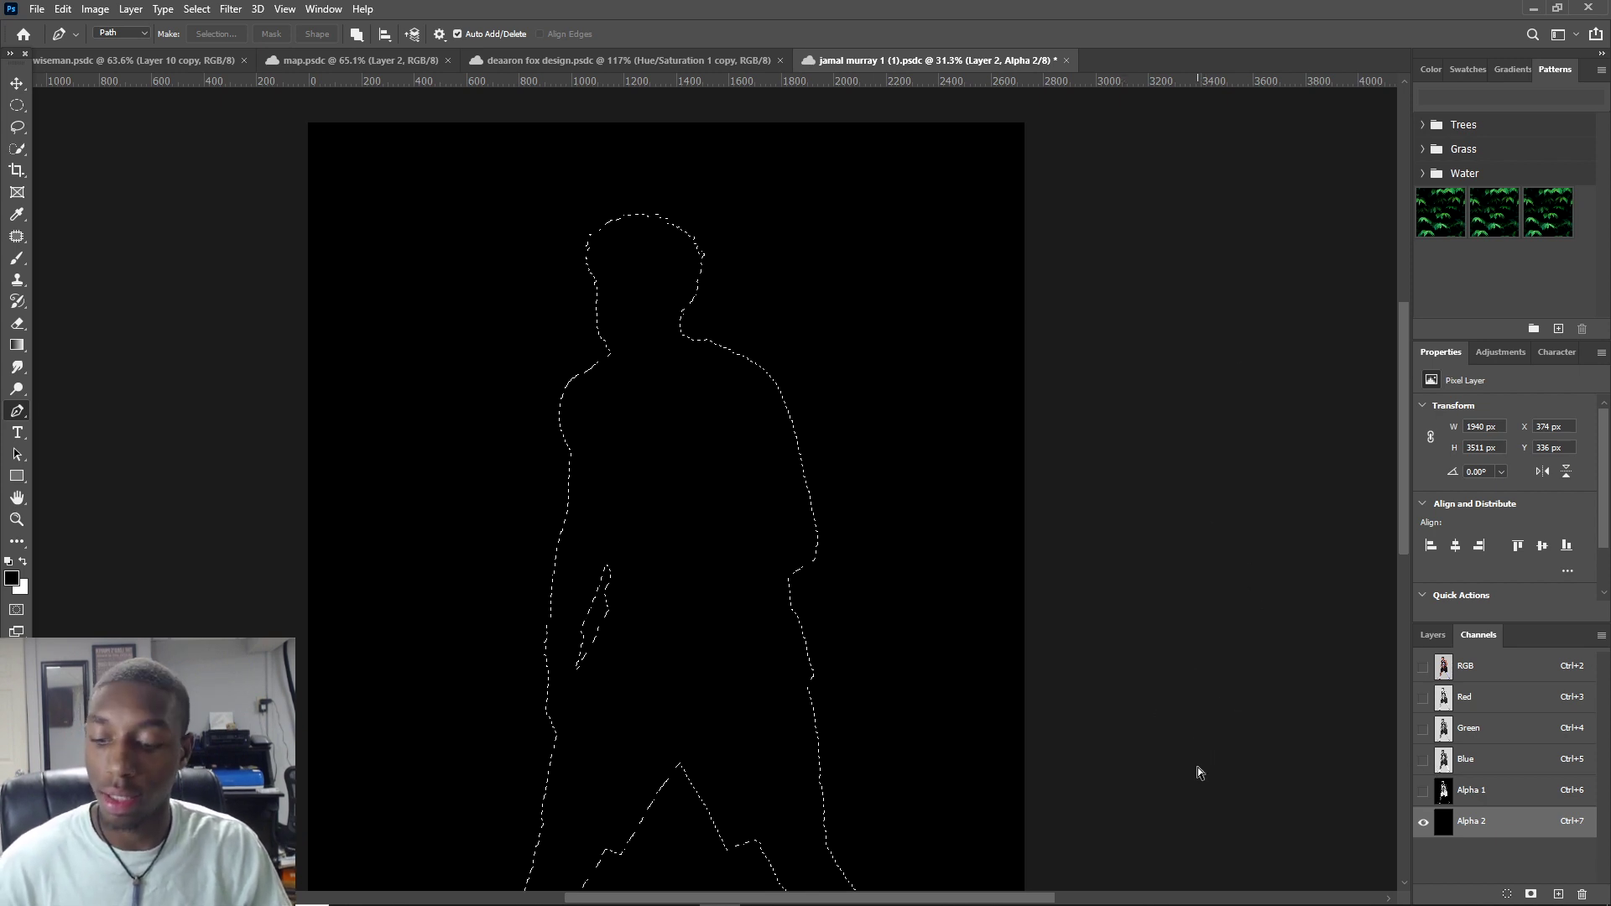
key(ctrl+v)
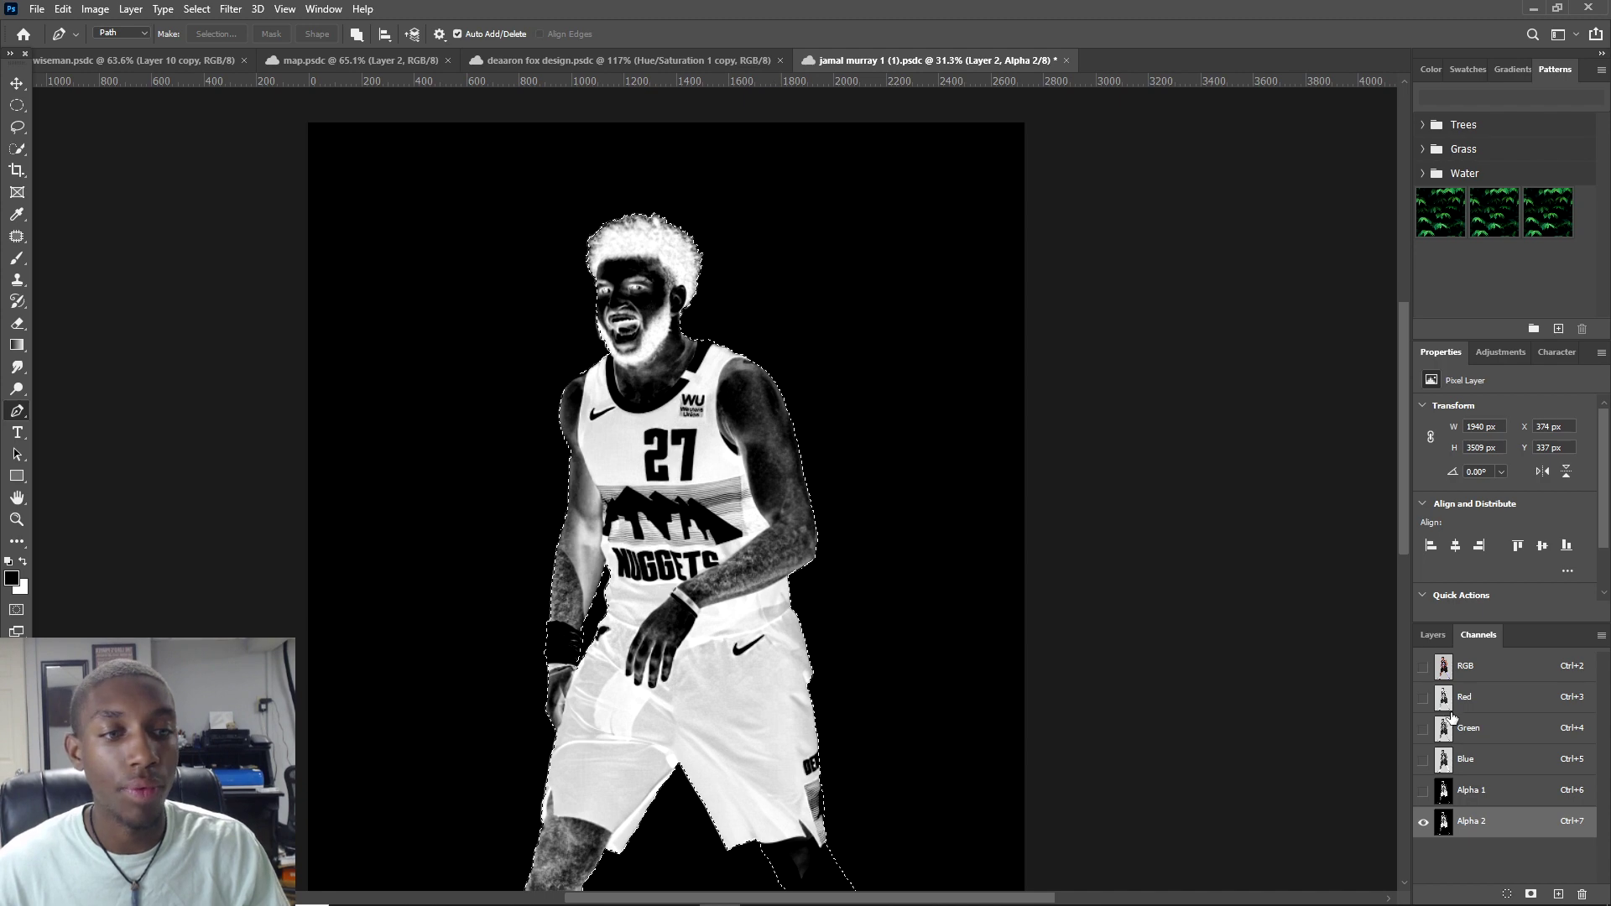
click(1423, 667)
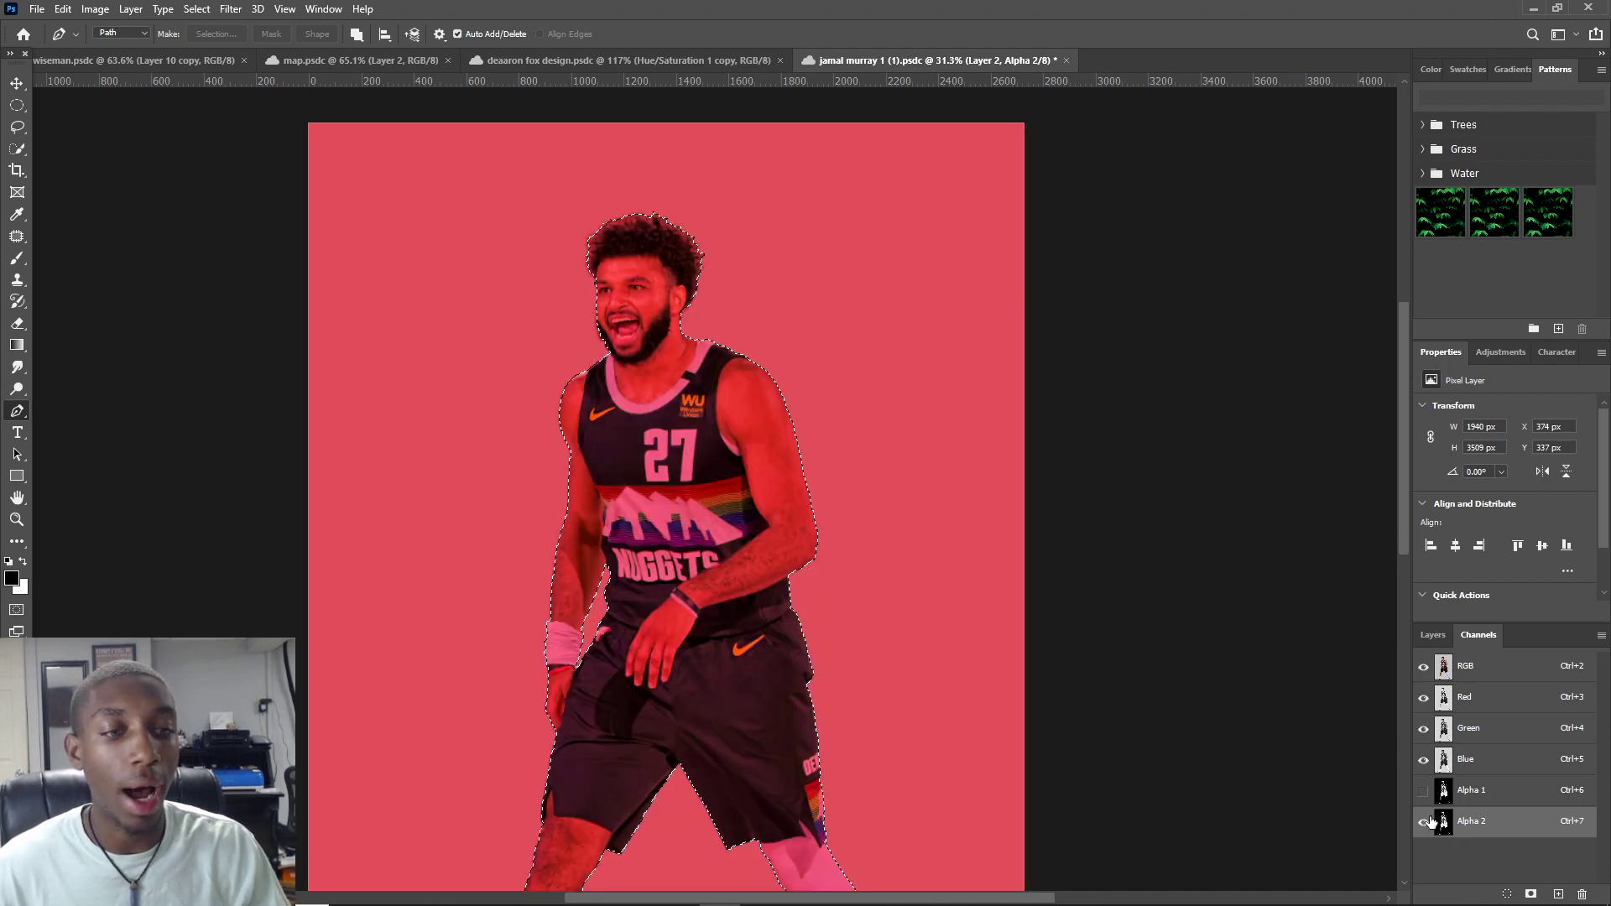
click(1423, 822)
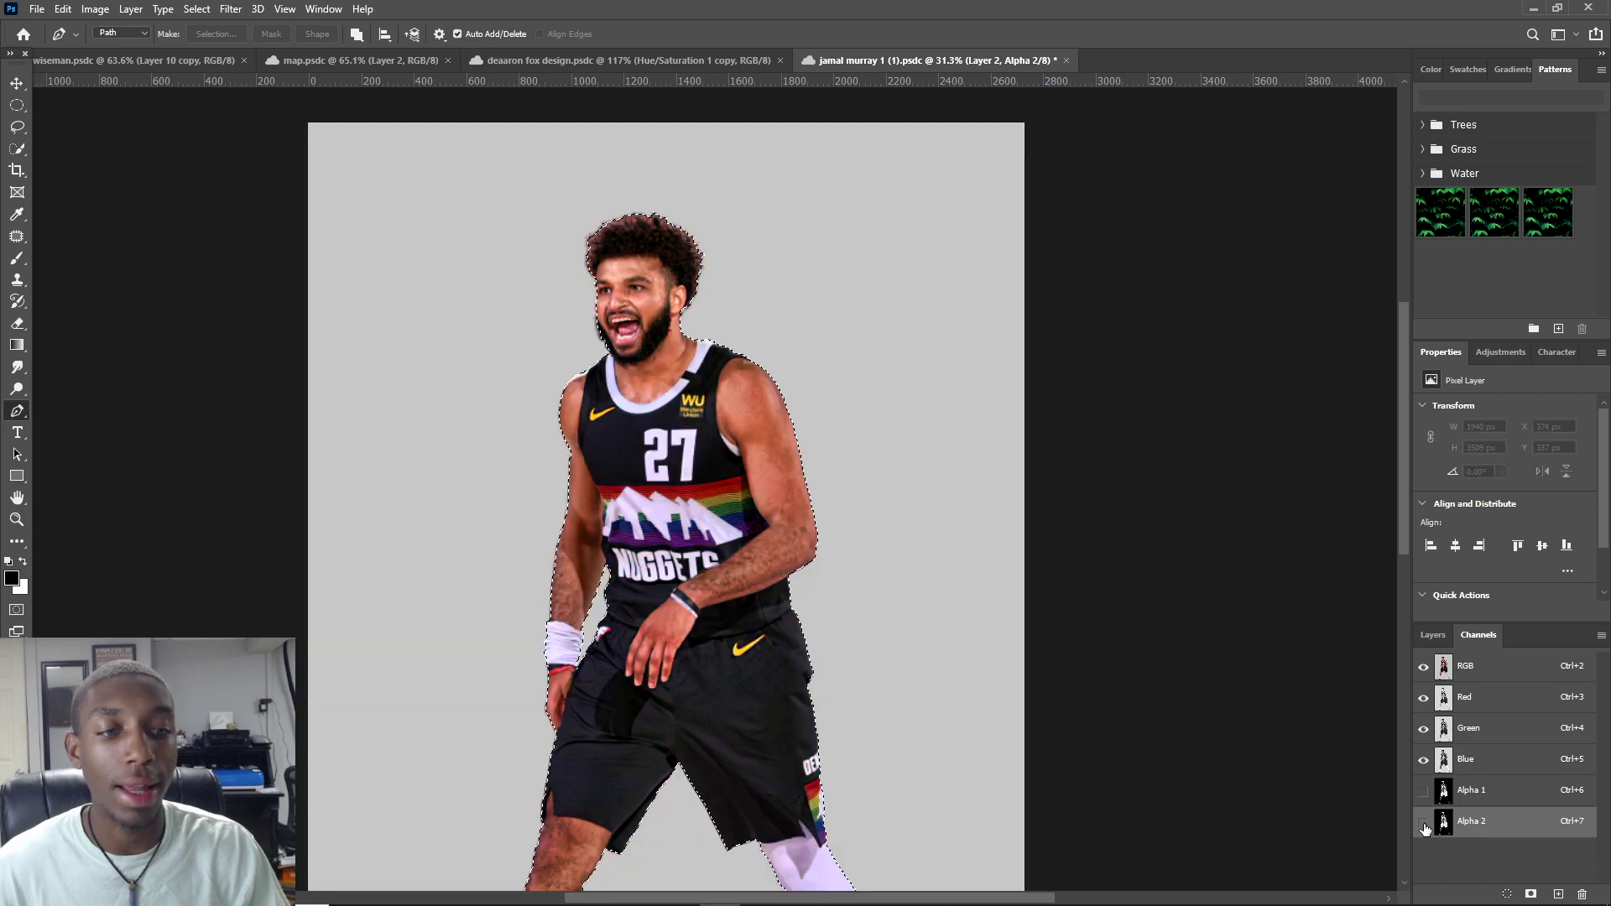
click(1442, 640)
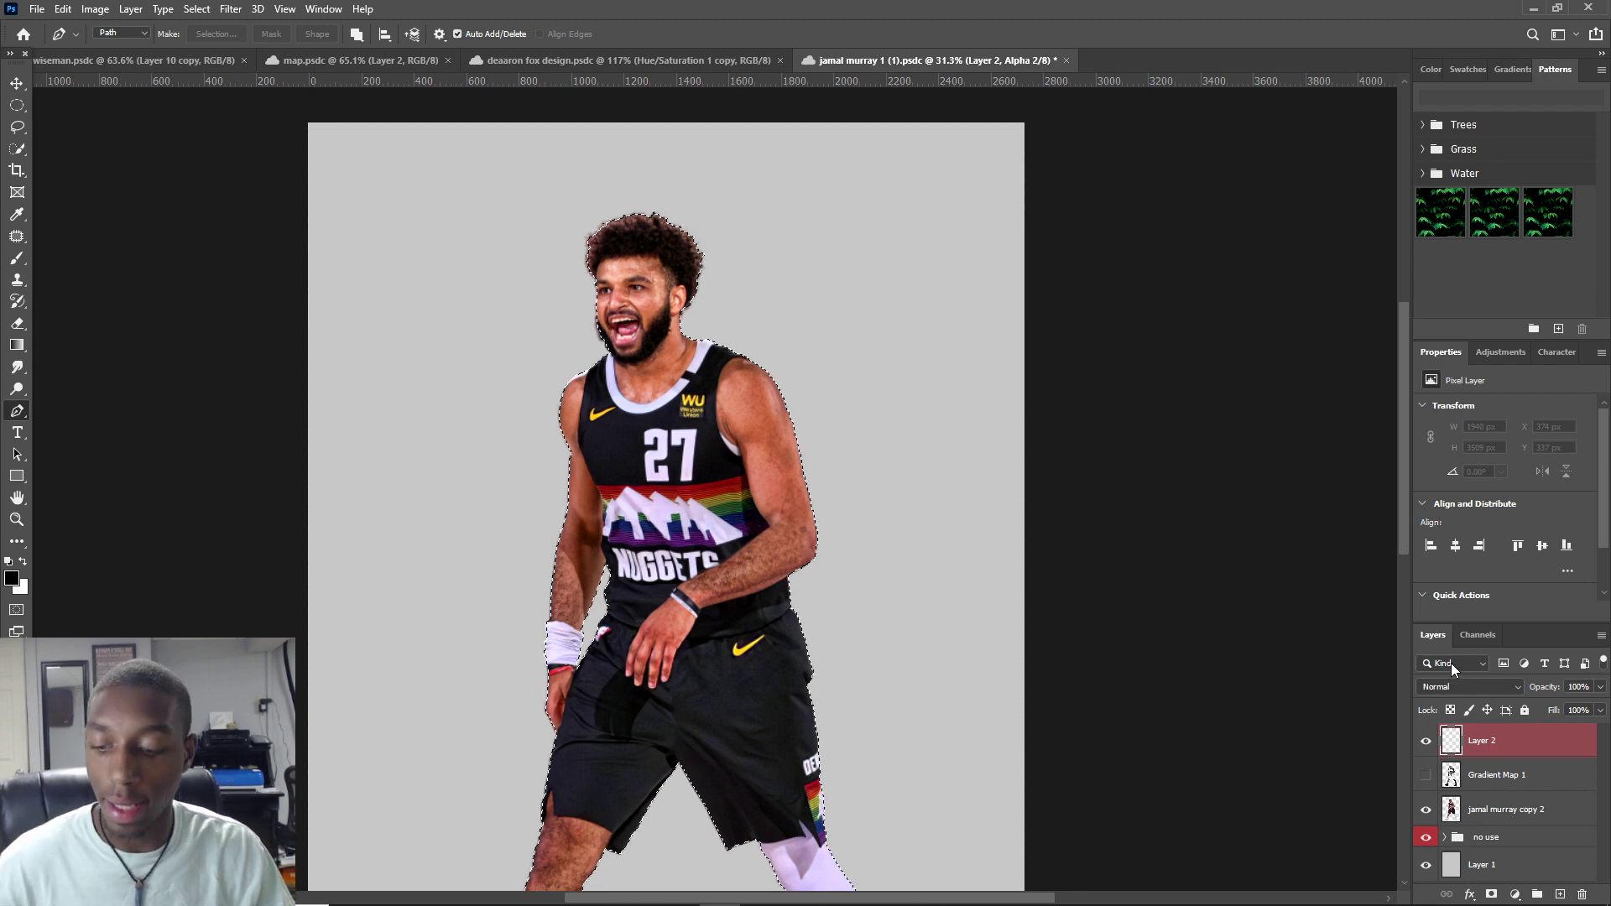
Step: Deselect the player outline, then add an empty Layer 3 on top of Layer 2
key(ctrl+d)
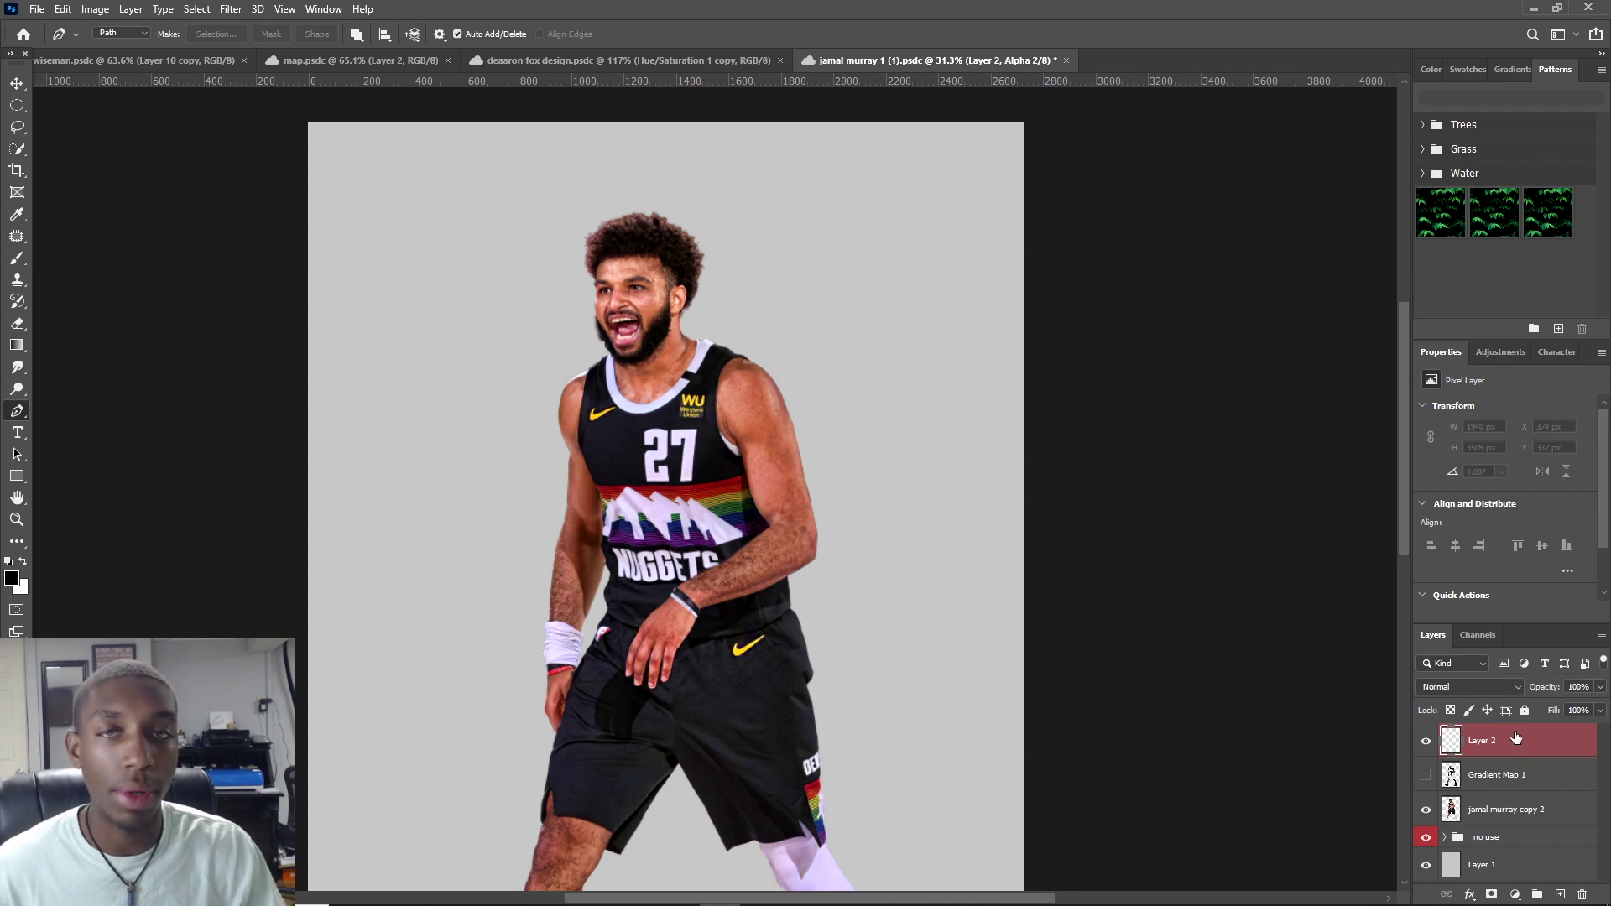
click(1560, 894)
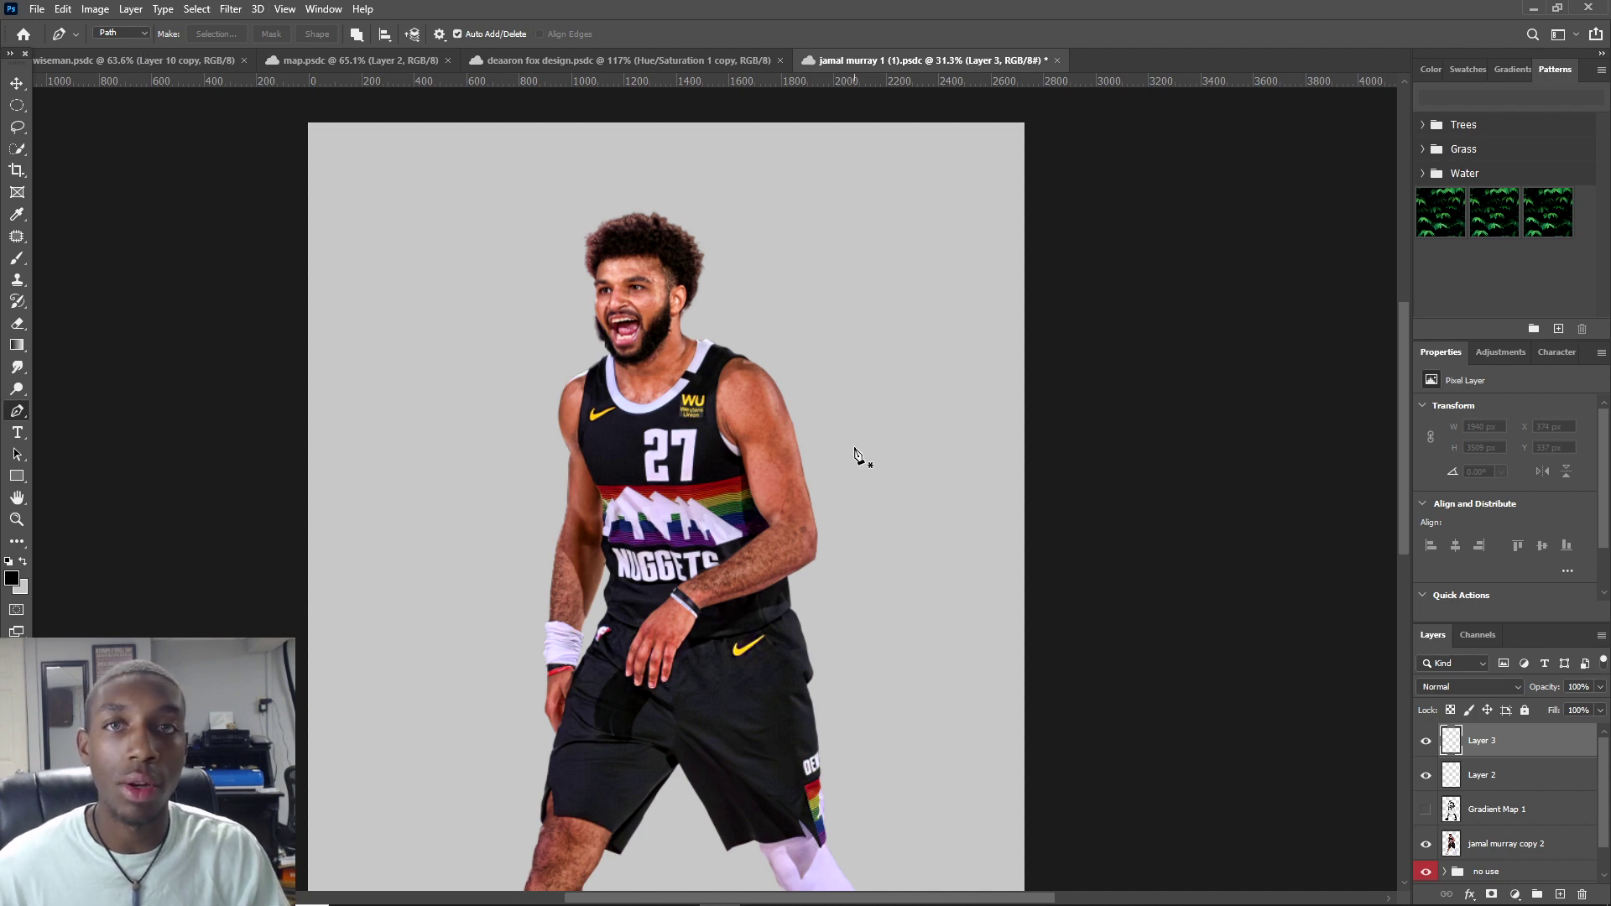
Step: Load a selection from the Alpha 2 channel using Select > Load Selection
click(197, 8)
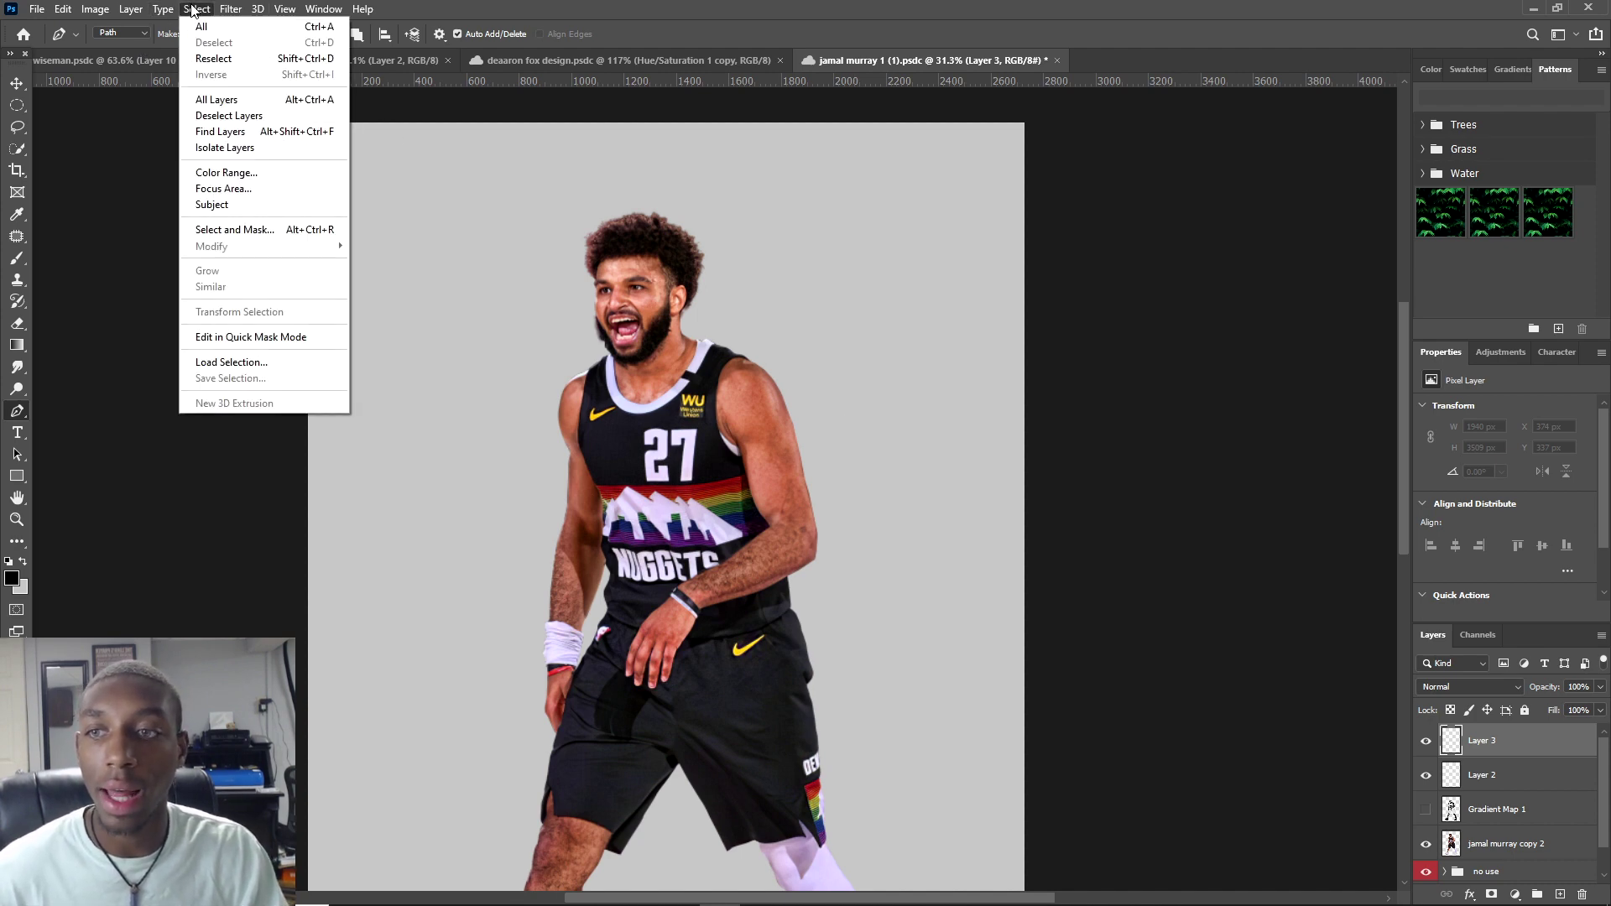
click(279, 369)
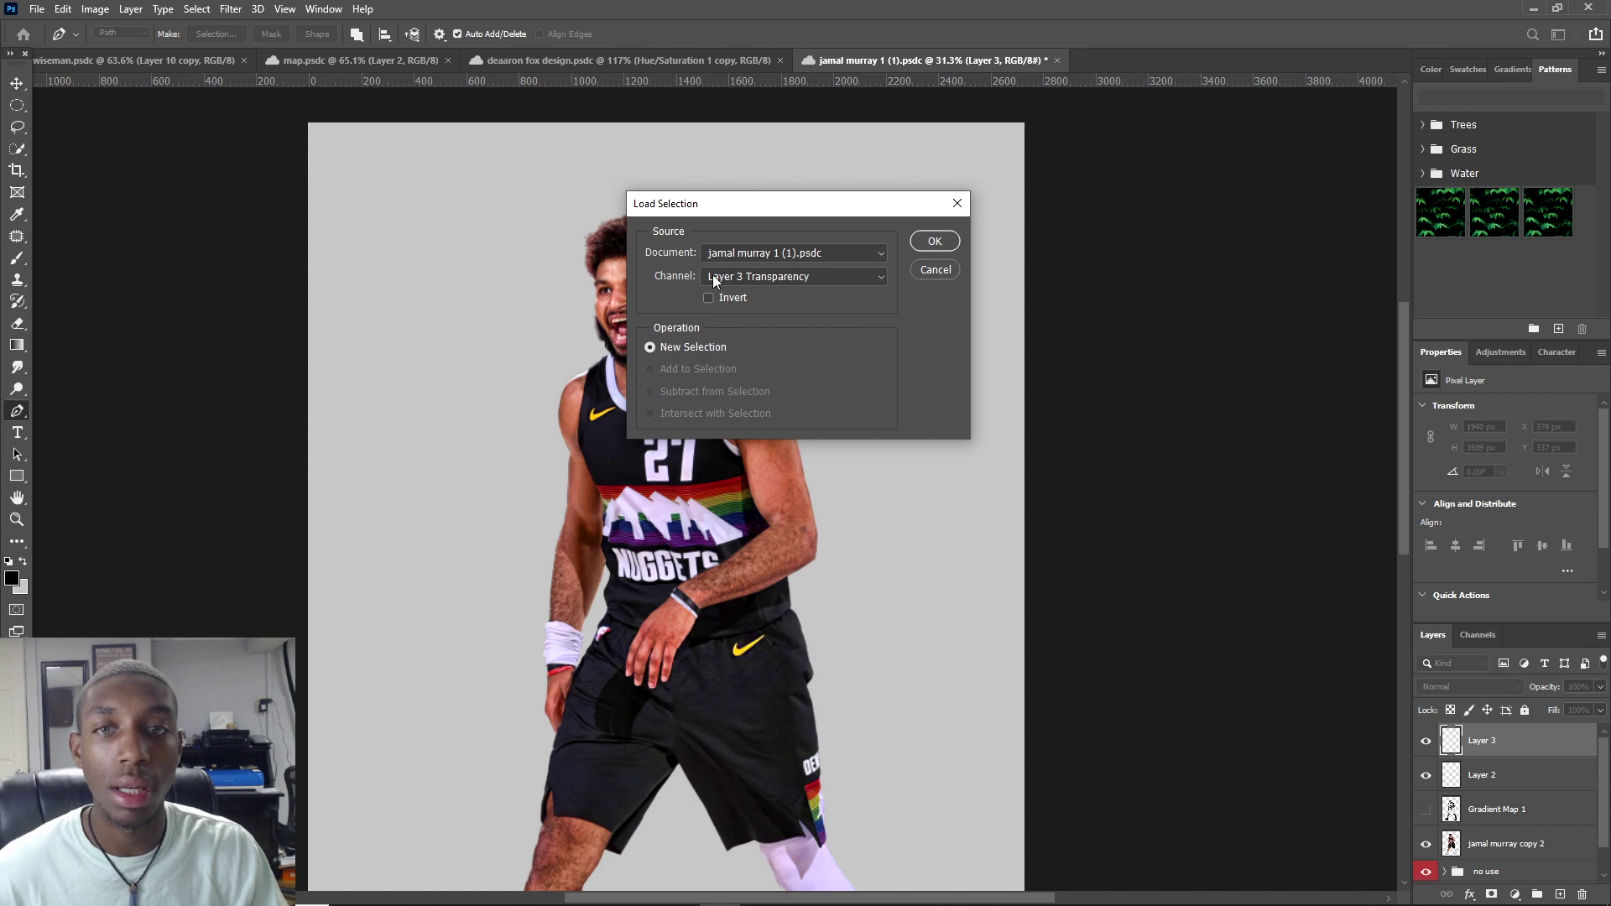
click(740, 280)
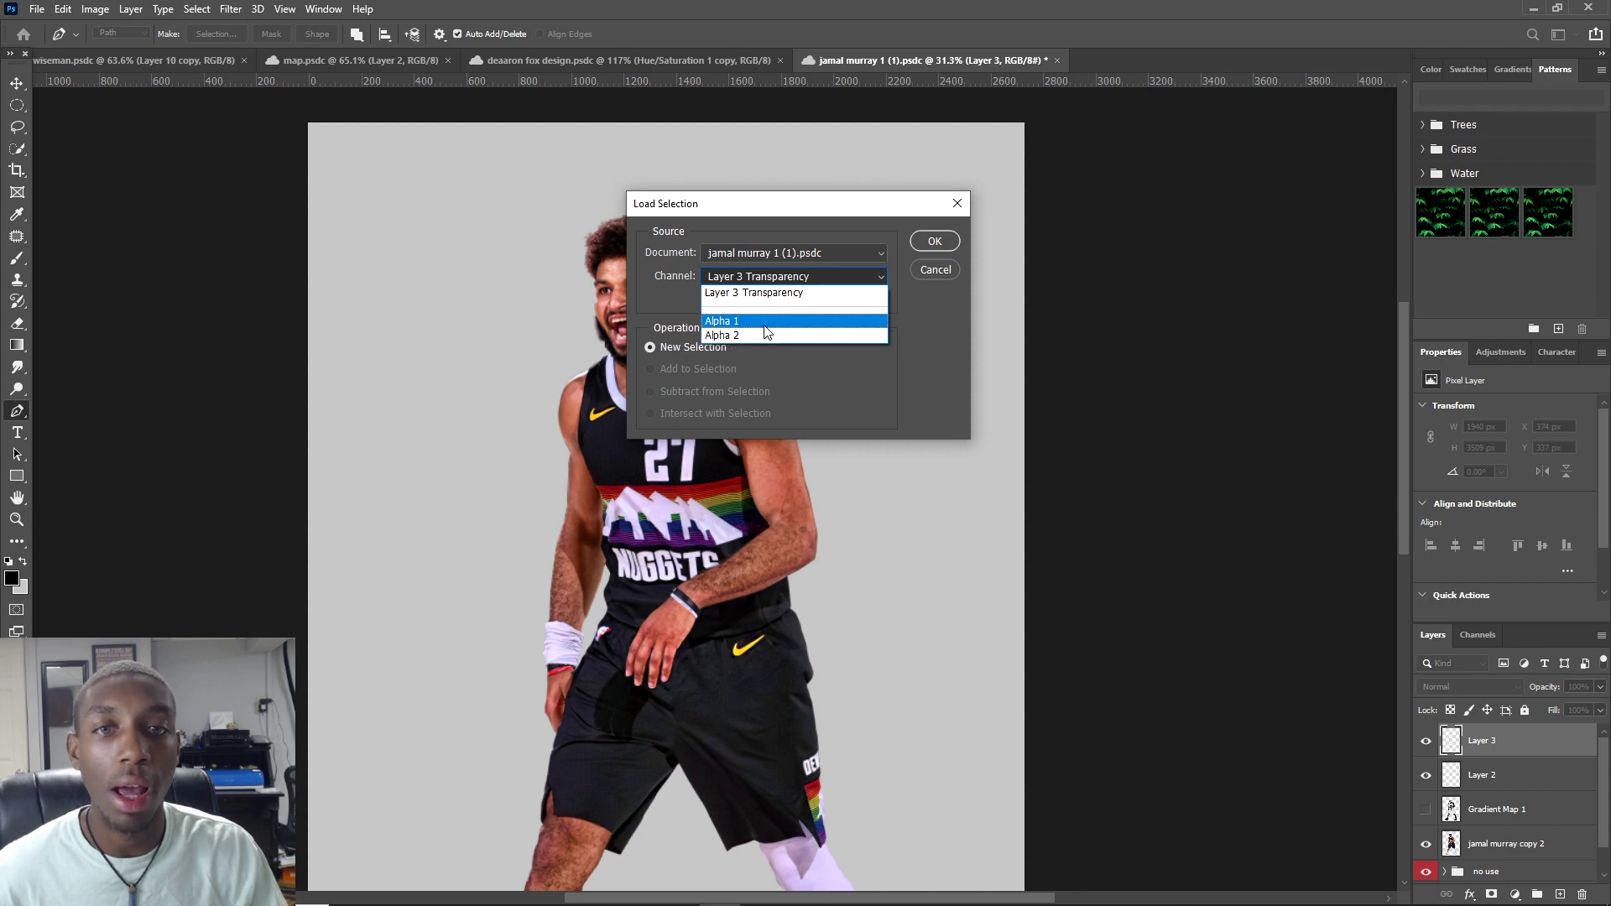
click(727, 338)
click(944, 273)
Step: Rename the Alpha 2 channel to 'jamal shadow'
click(1468, 638)
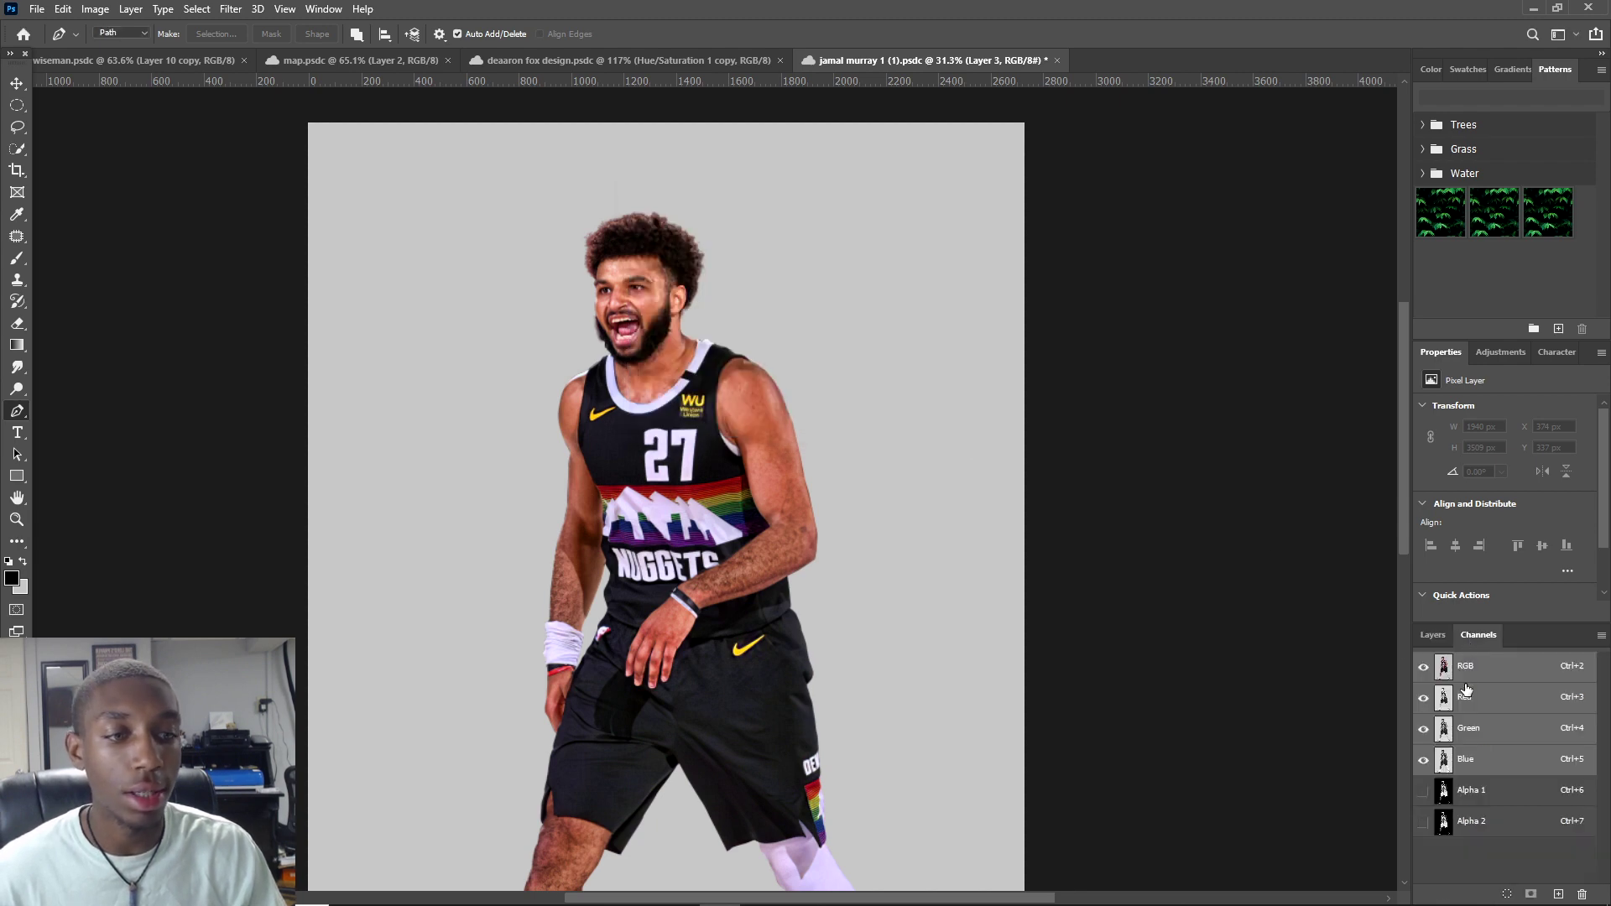
double_click(1470, 823)
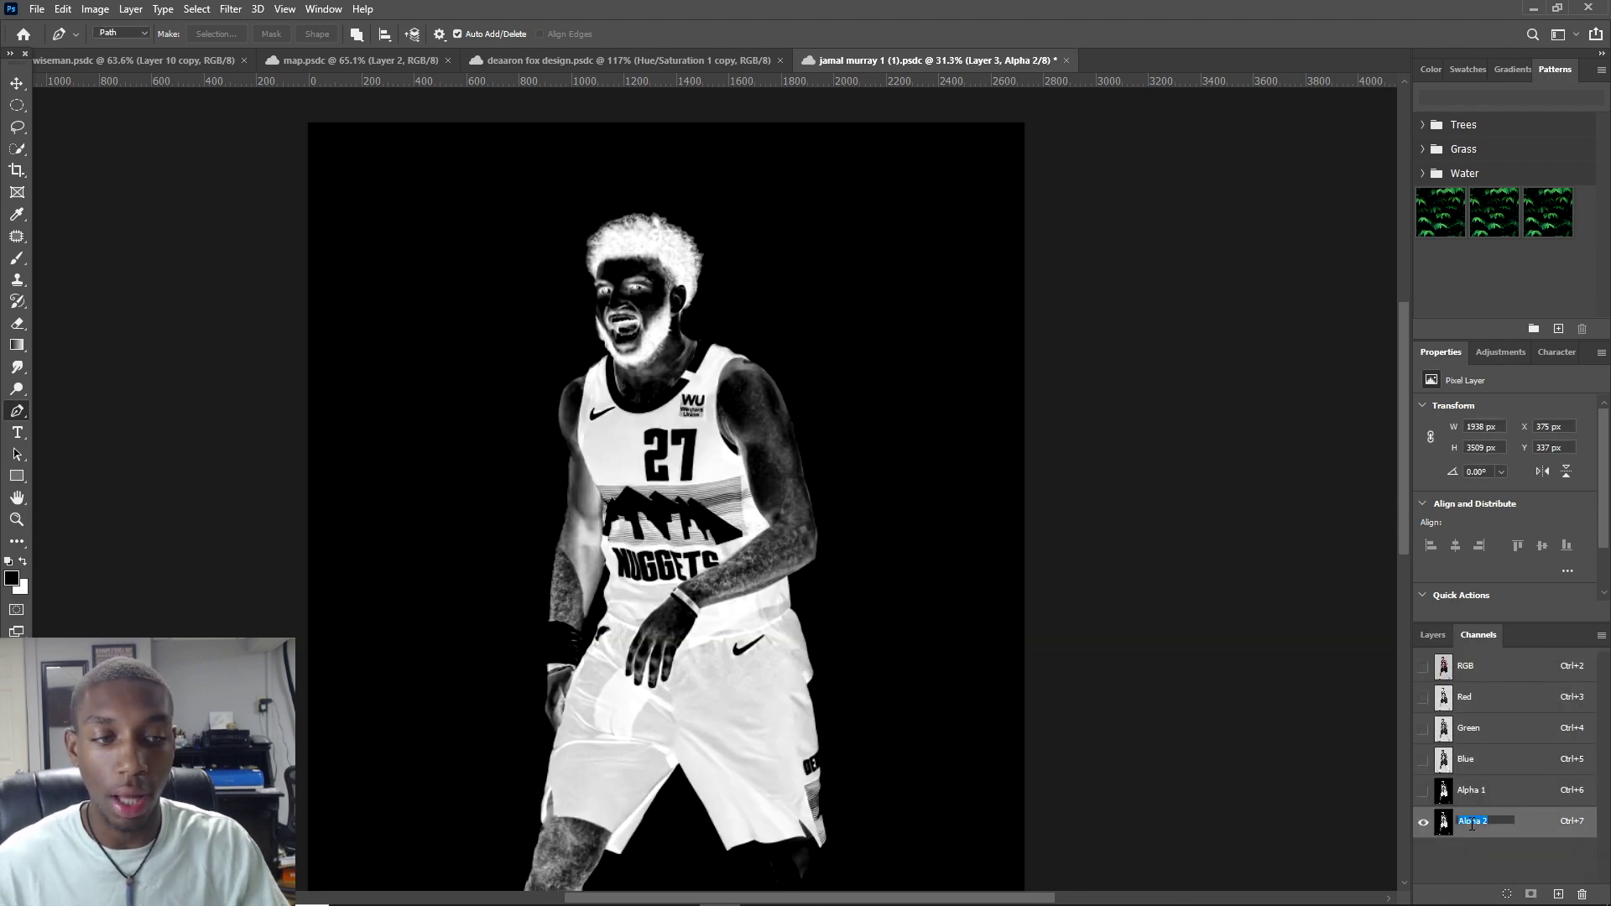
text(amal sh)
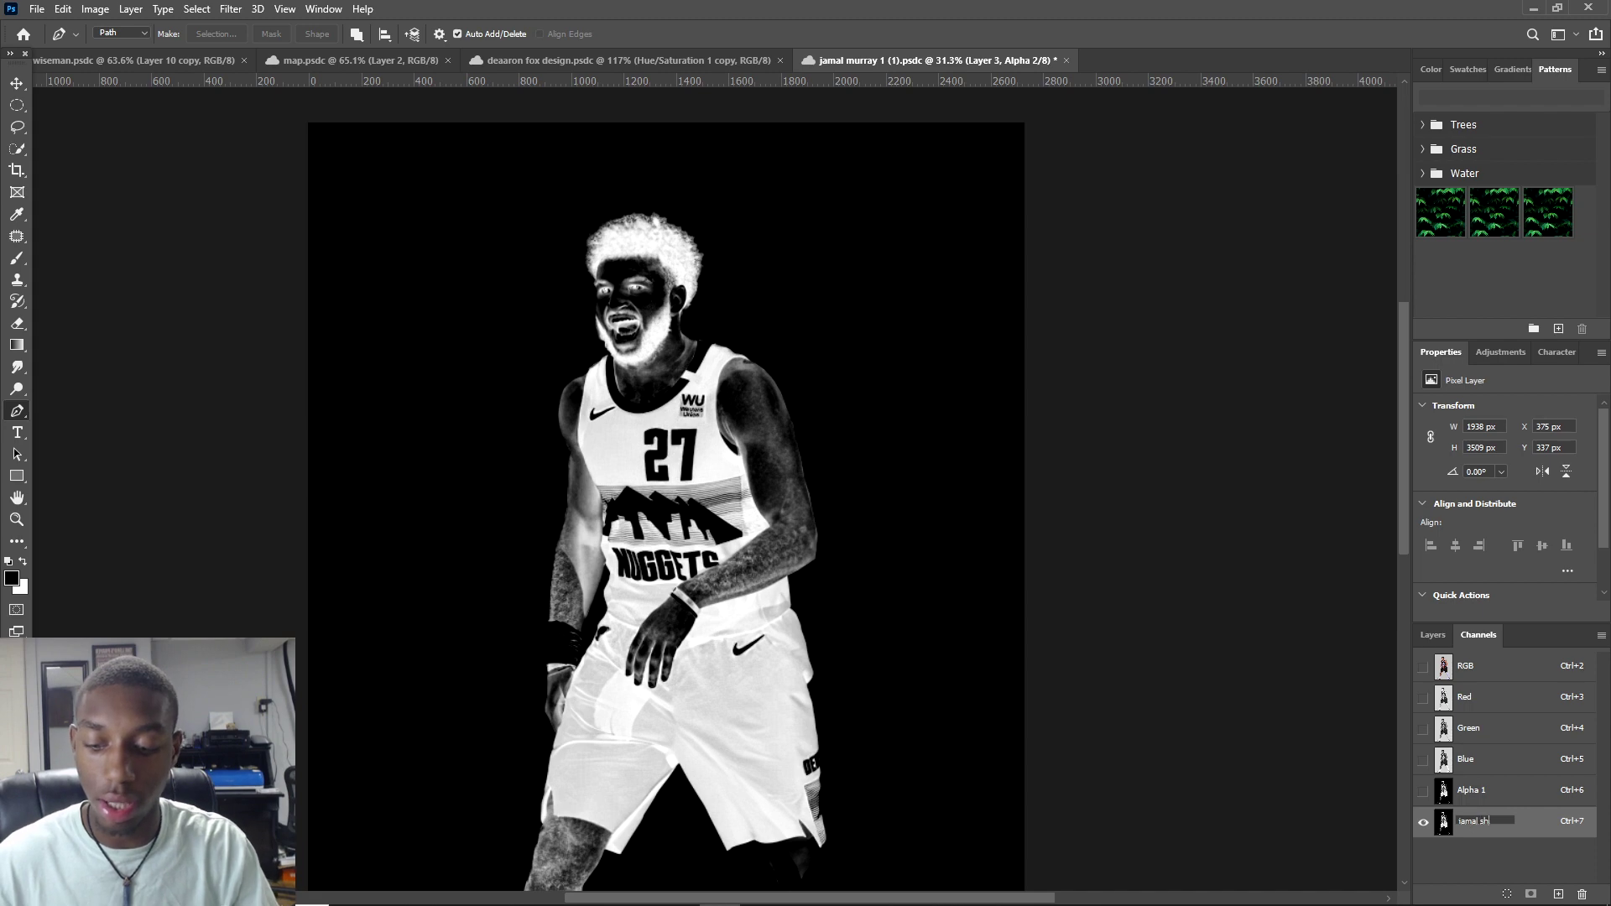
text(amal shadow)
key(Return)
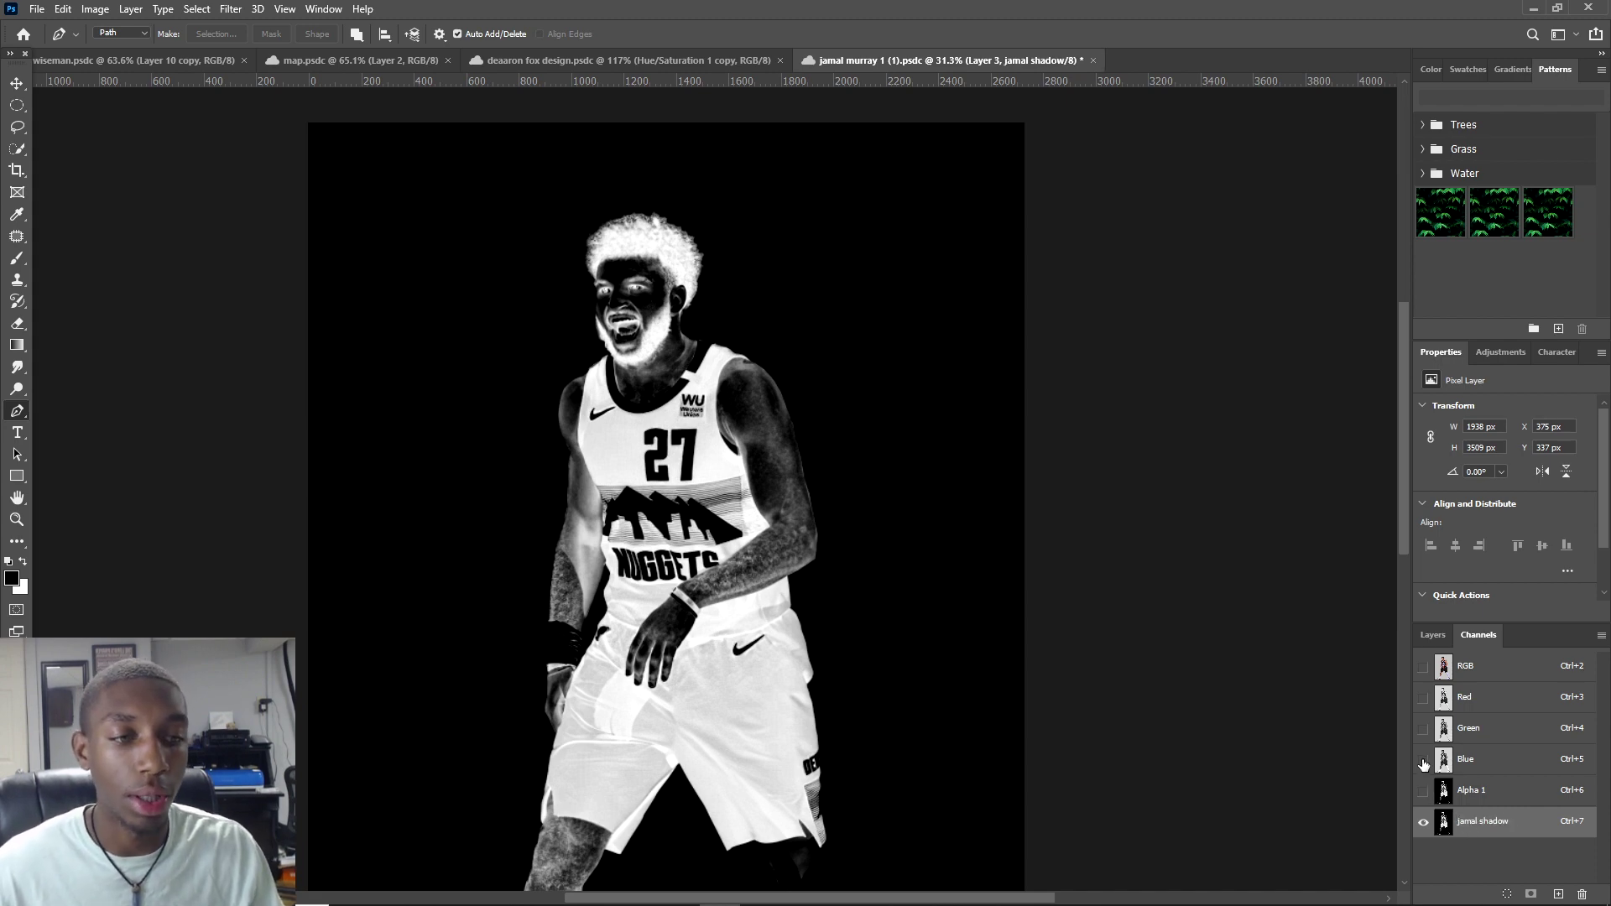
Step: Restore the RGB composite, hide the shadow channel, and delete Layer 3
click(1424, 668)
click(1423, 823)
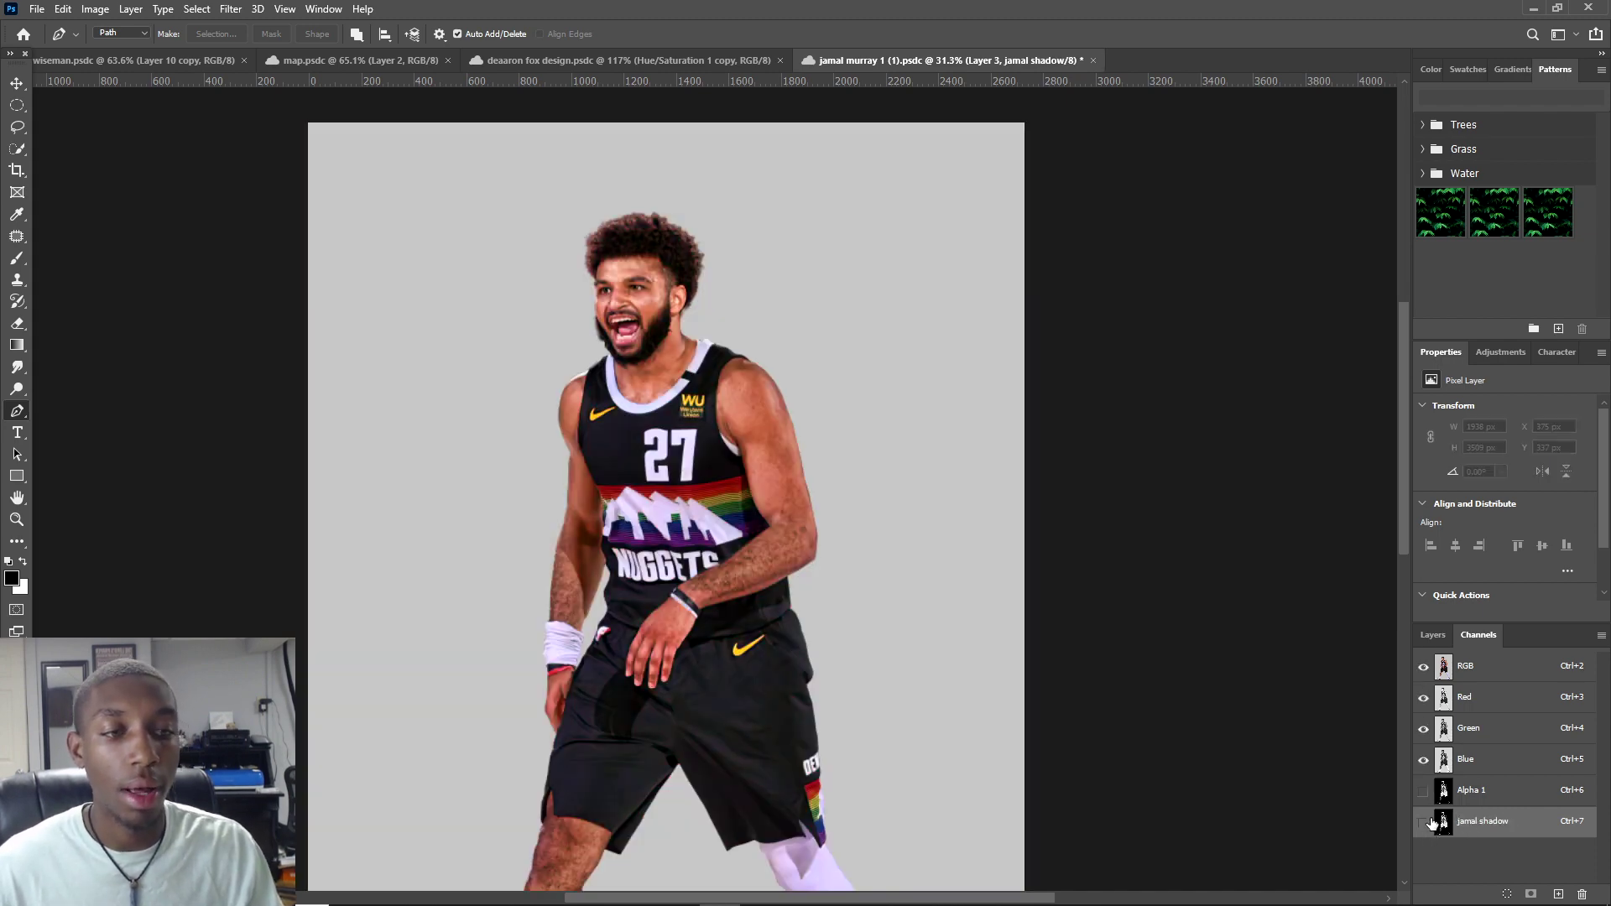
click(1433, 636)
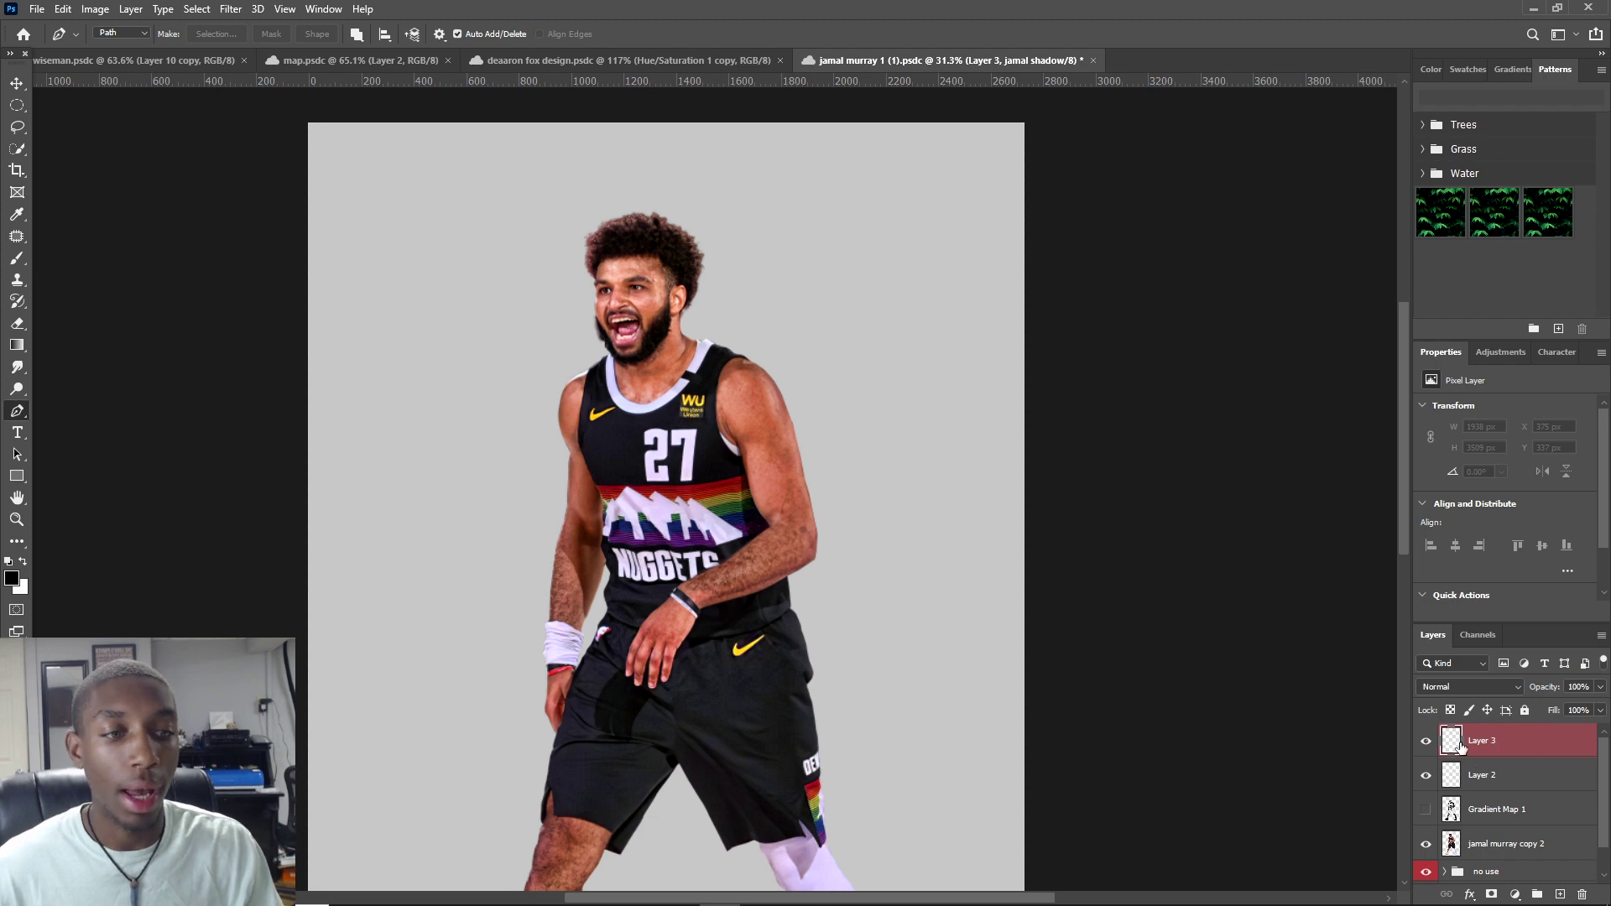
key(Delete)
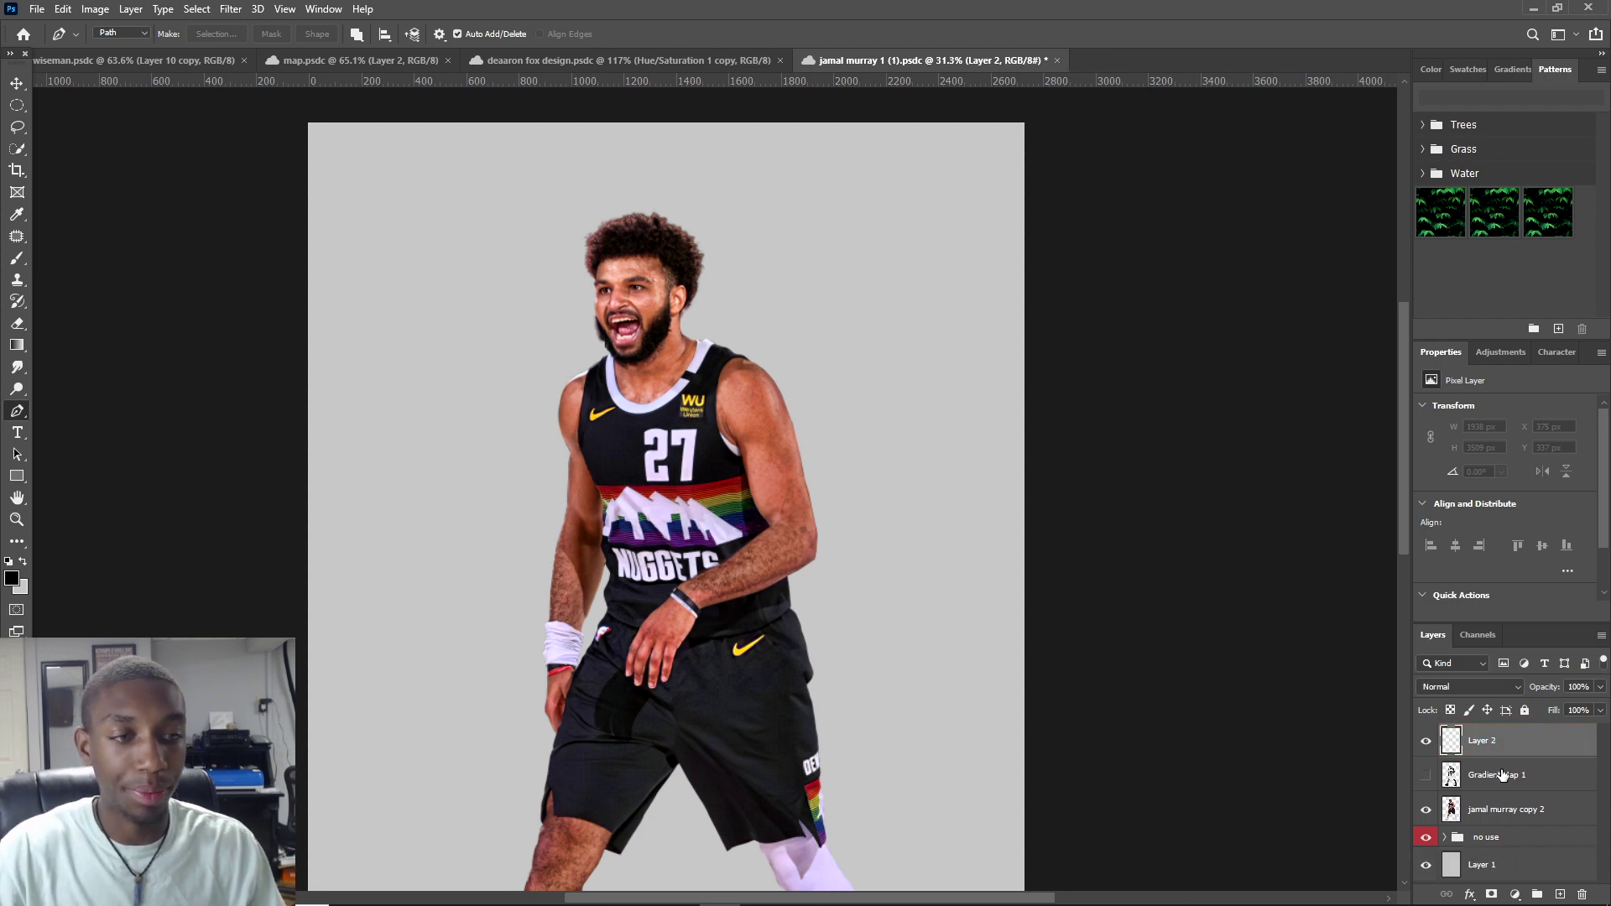
Step: Add empty Layer 3 and load the jamal shadow channel as a selection
click(1560, 894)
click(195, 9)
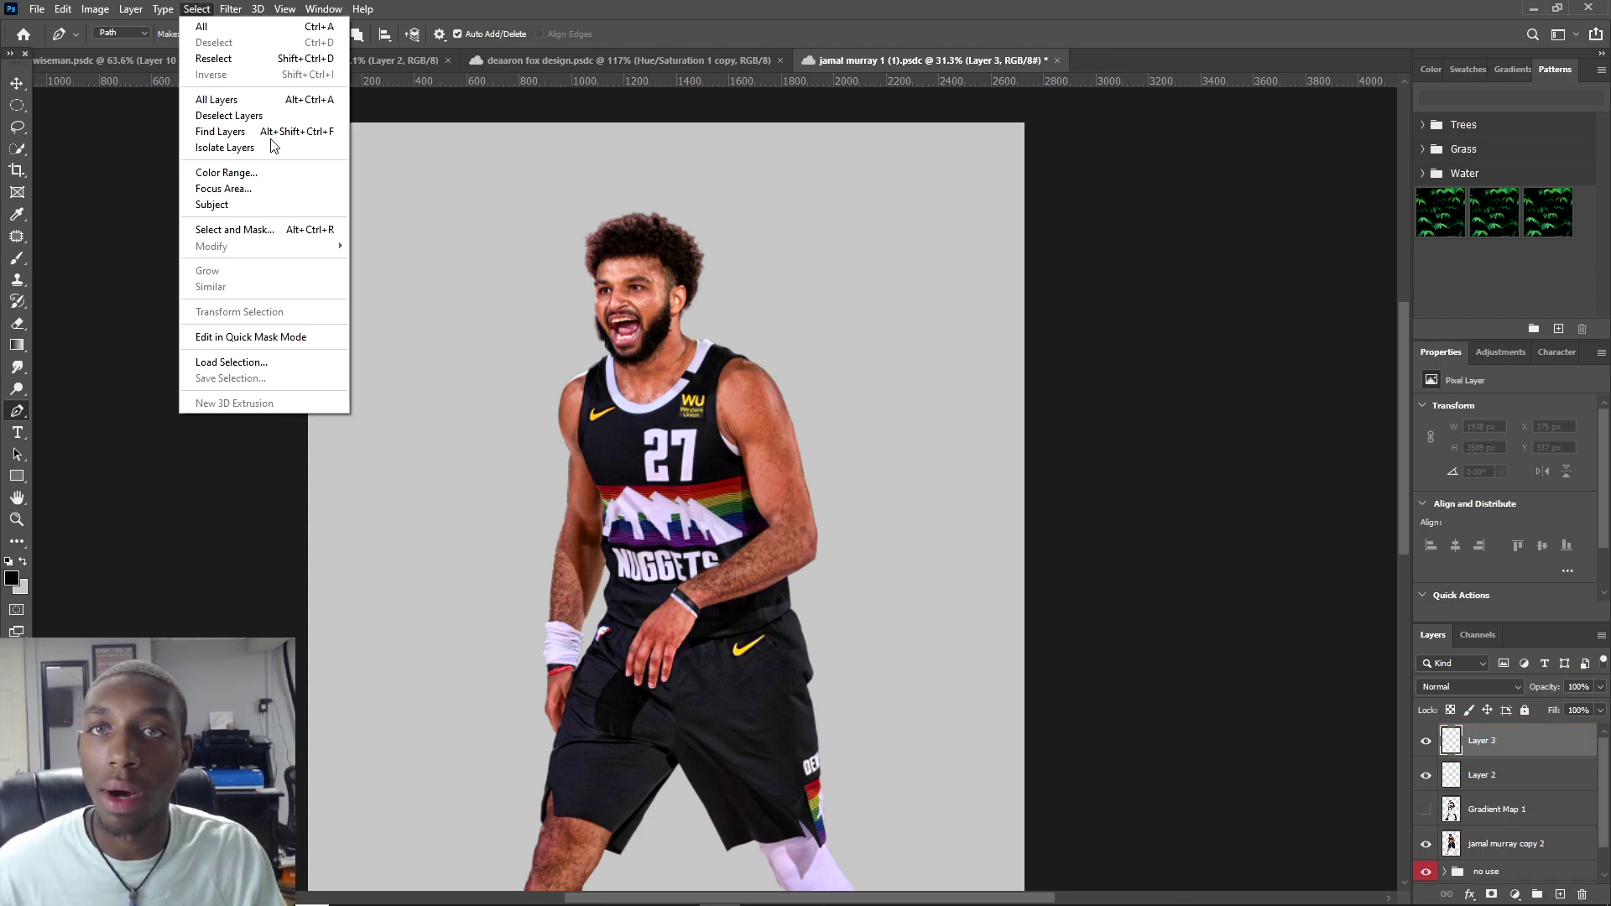
click(288, 370)
click(717, 279)
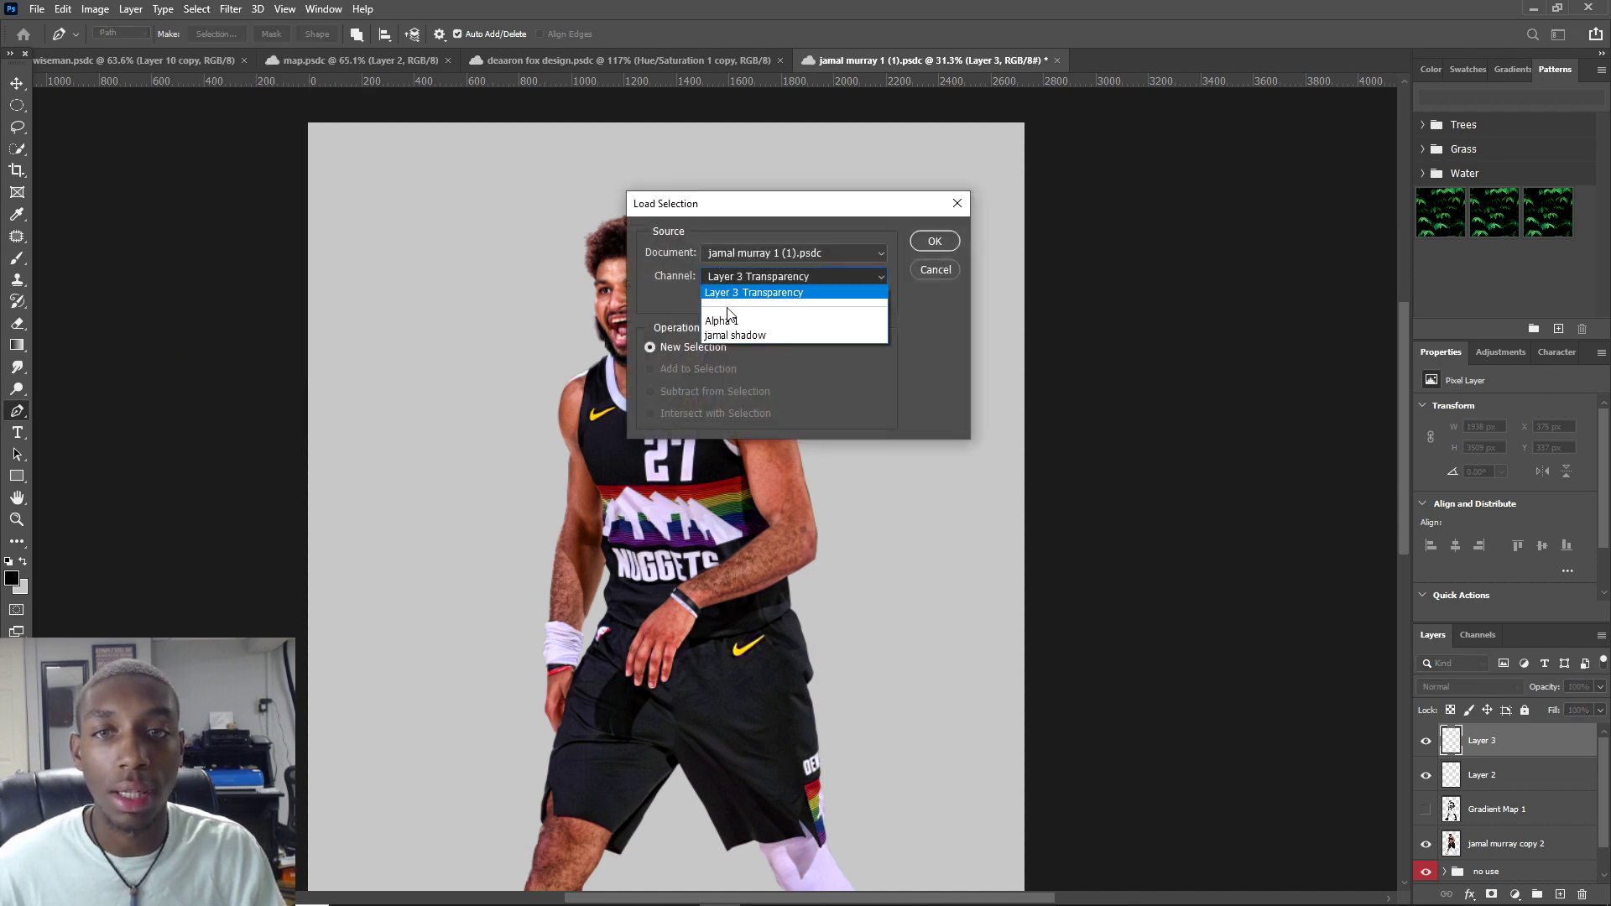
click(727, 330)
click(934, 244)
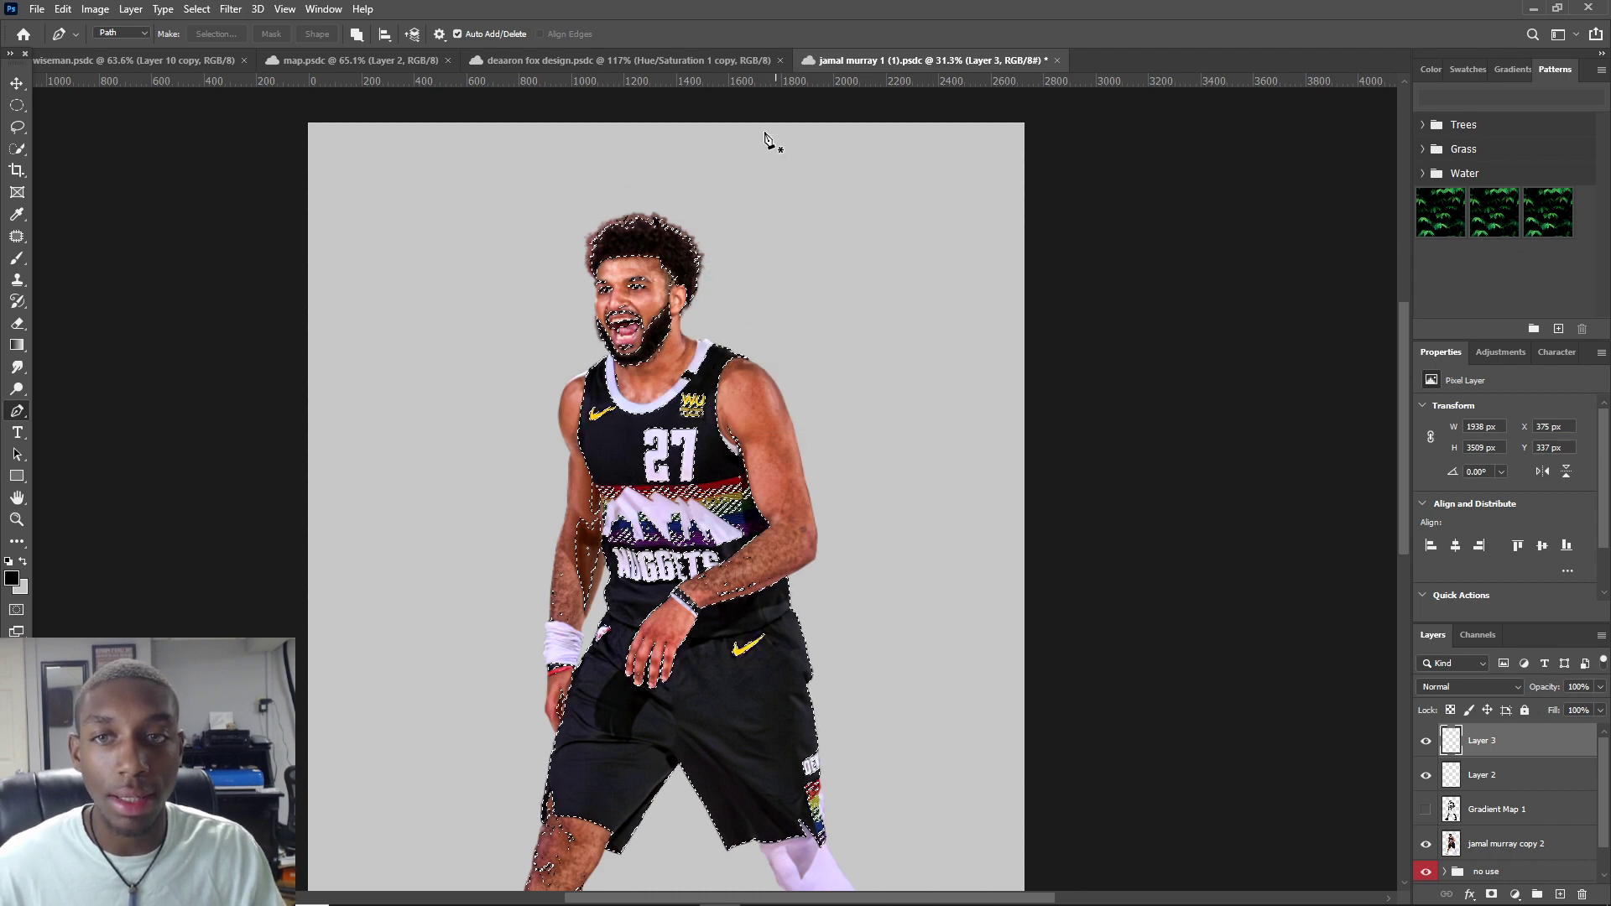
Step: Switch to the Gradient tool and set the foreground colour to black 000000
click(11, 350)
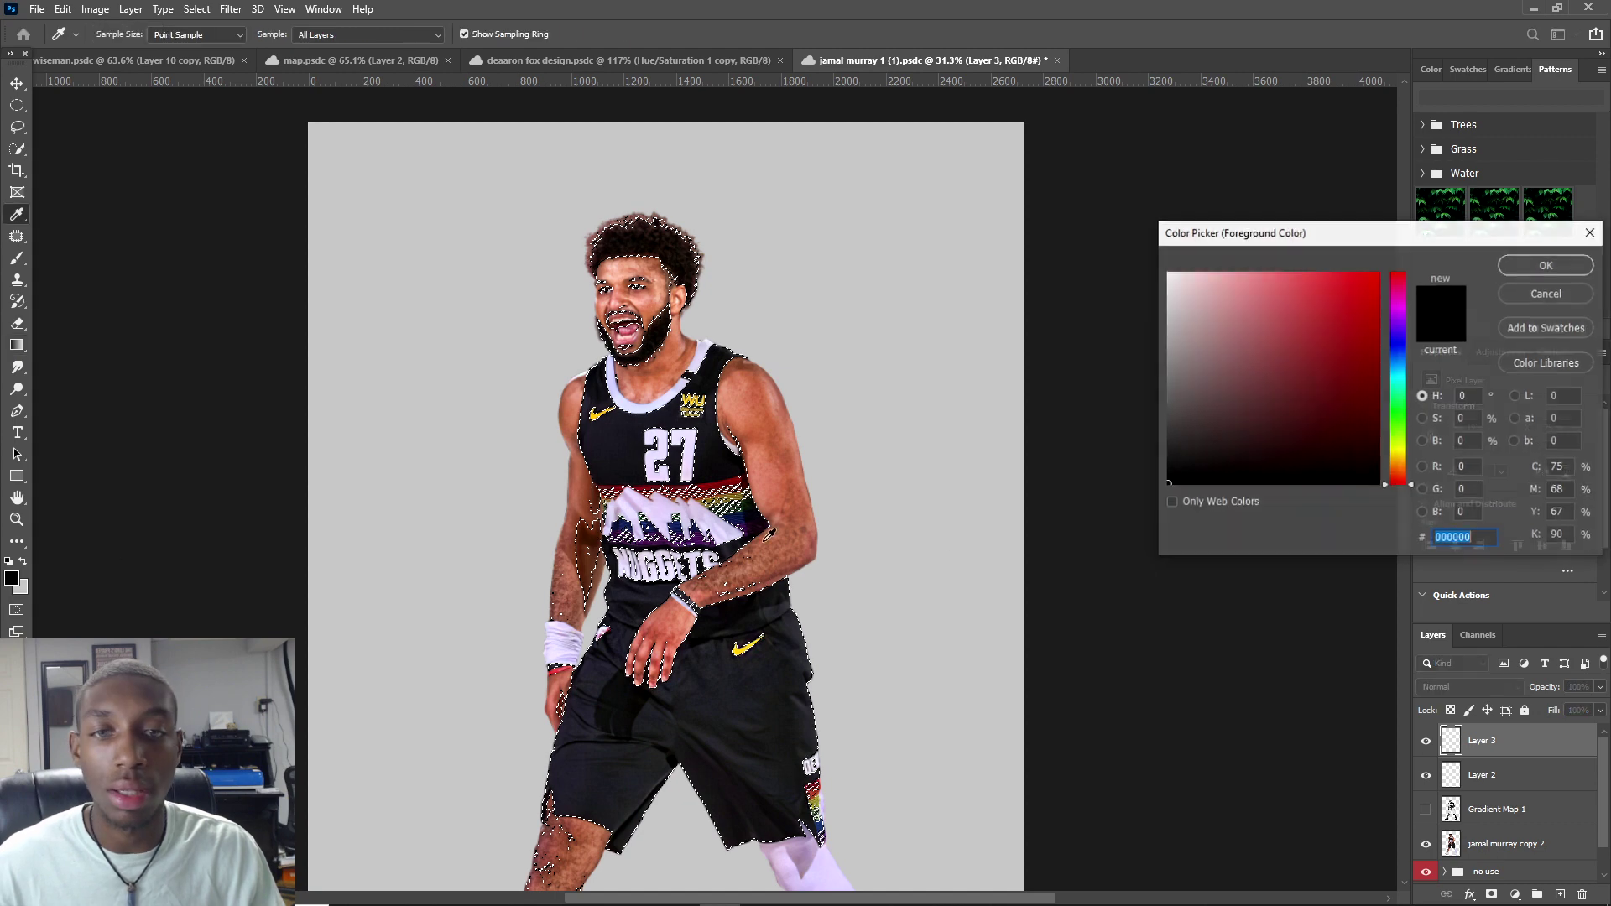
click(12, 579)
click(1200, 330)
click(1441, 328)
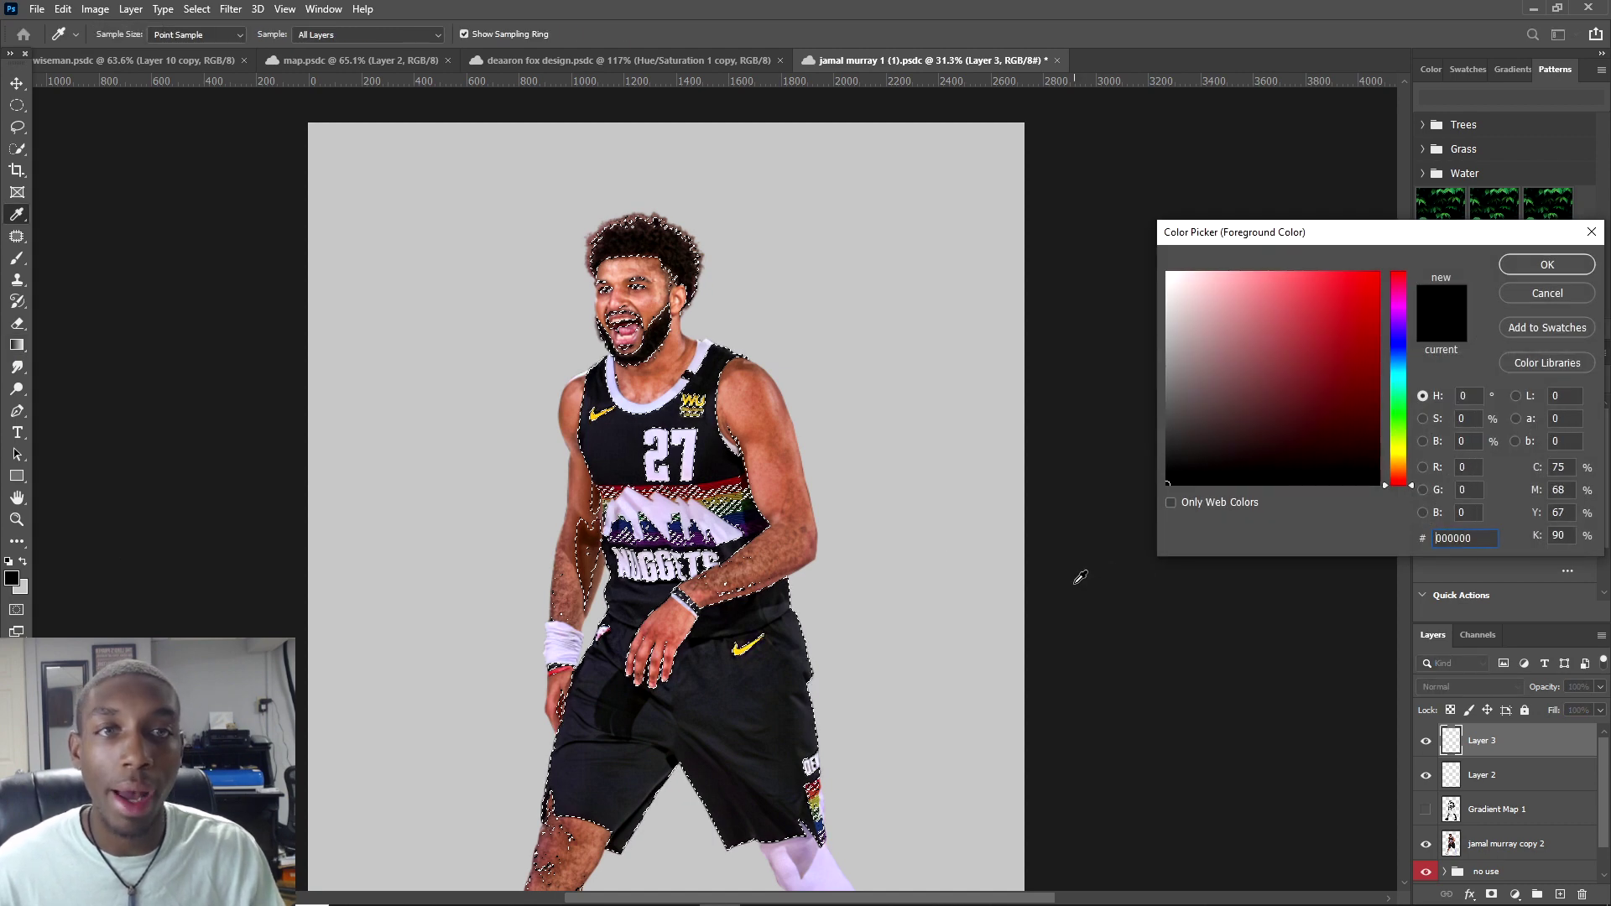
click(1548, 265)
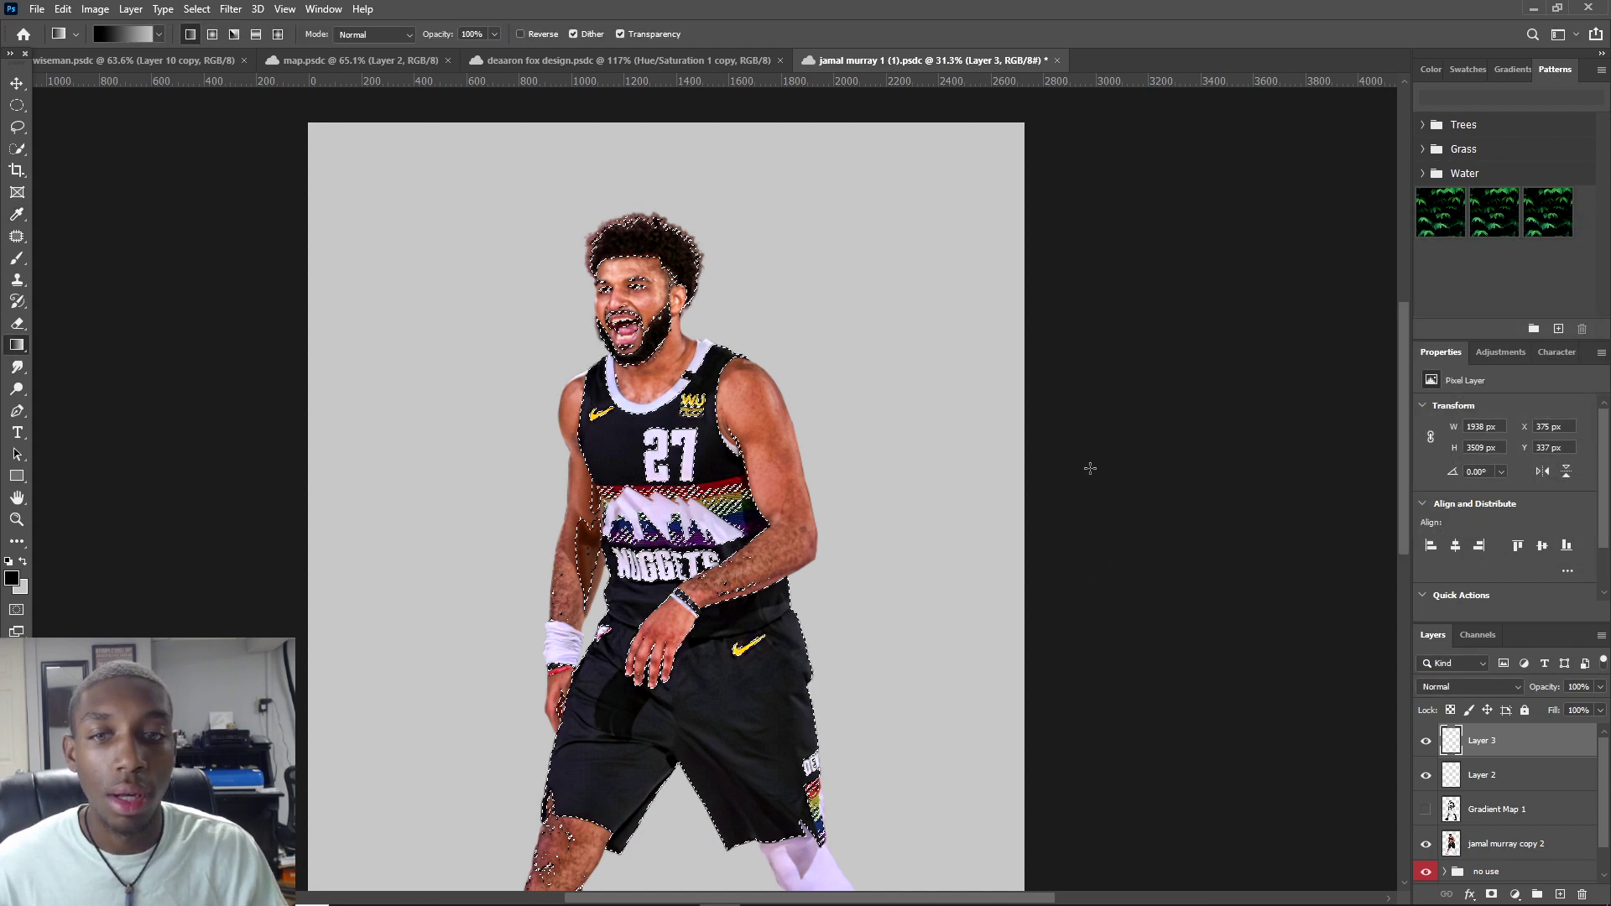
Step: Clear the jamal shadow selection once Layer 3 holds the black fill
scroll(1012, 444, down, 3)
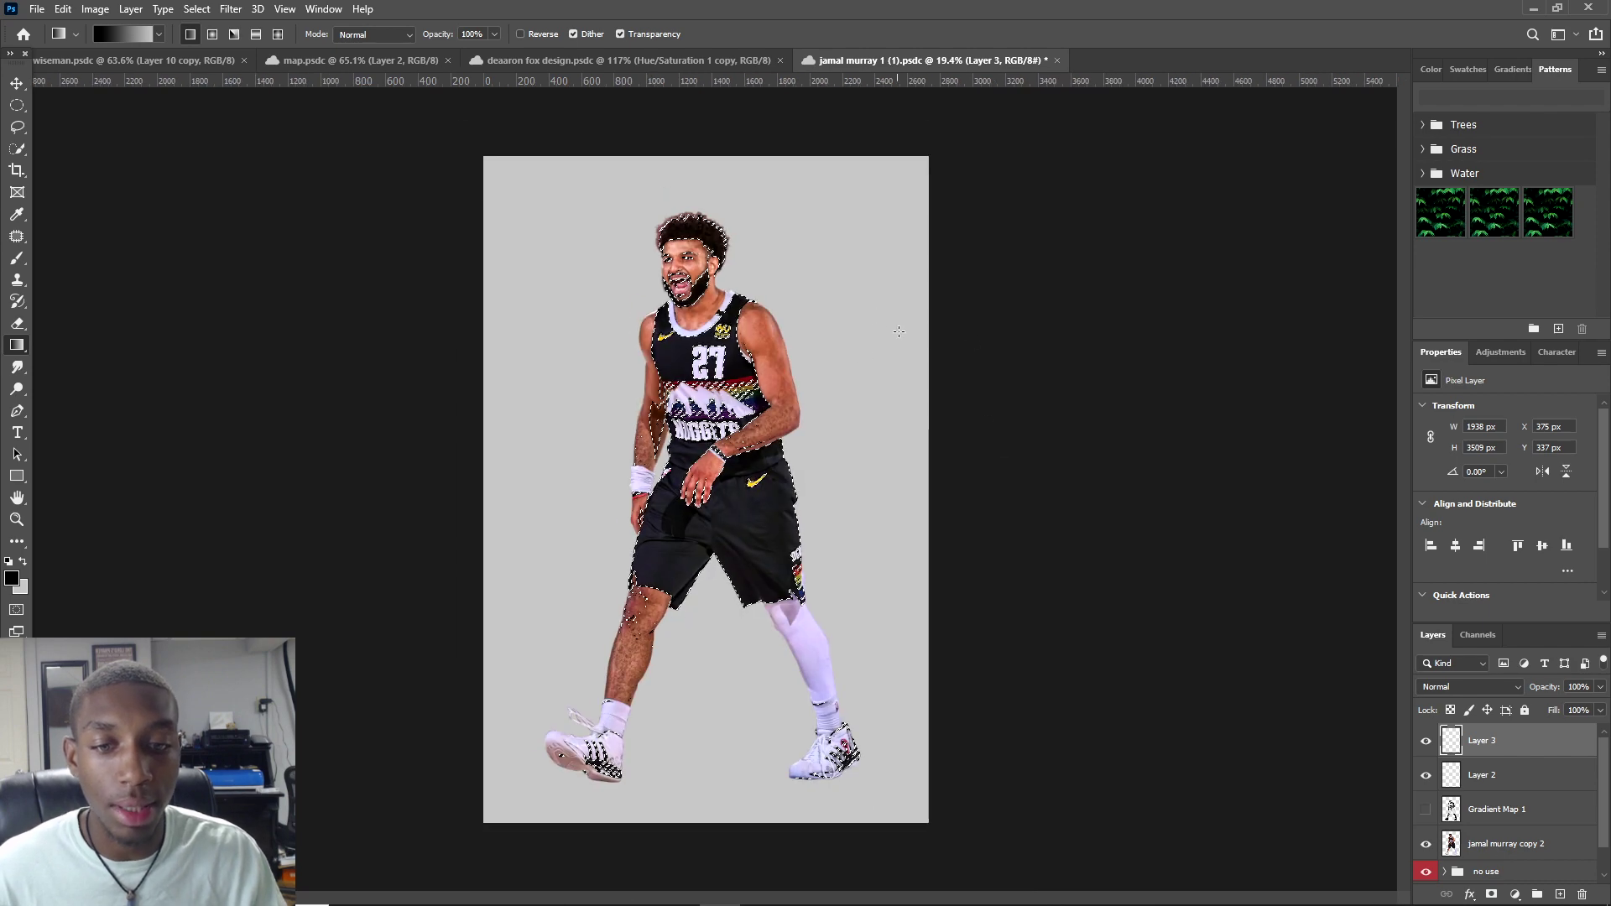
scroll(899, 259, up, 1)
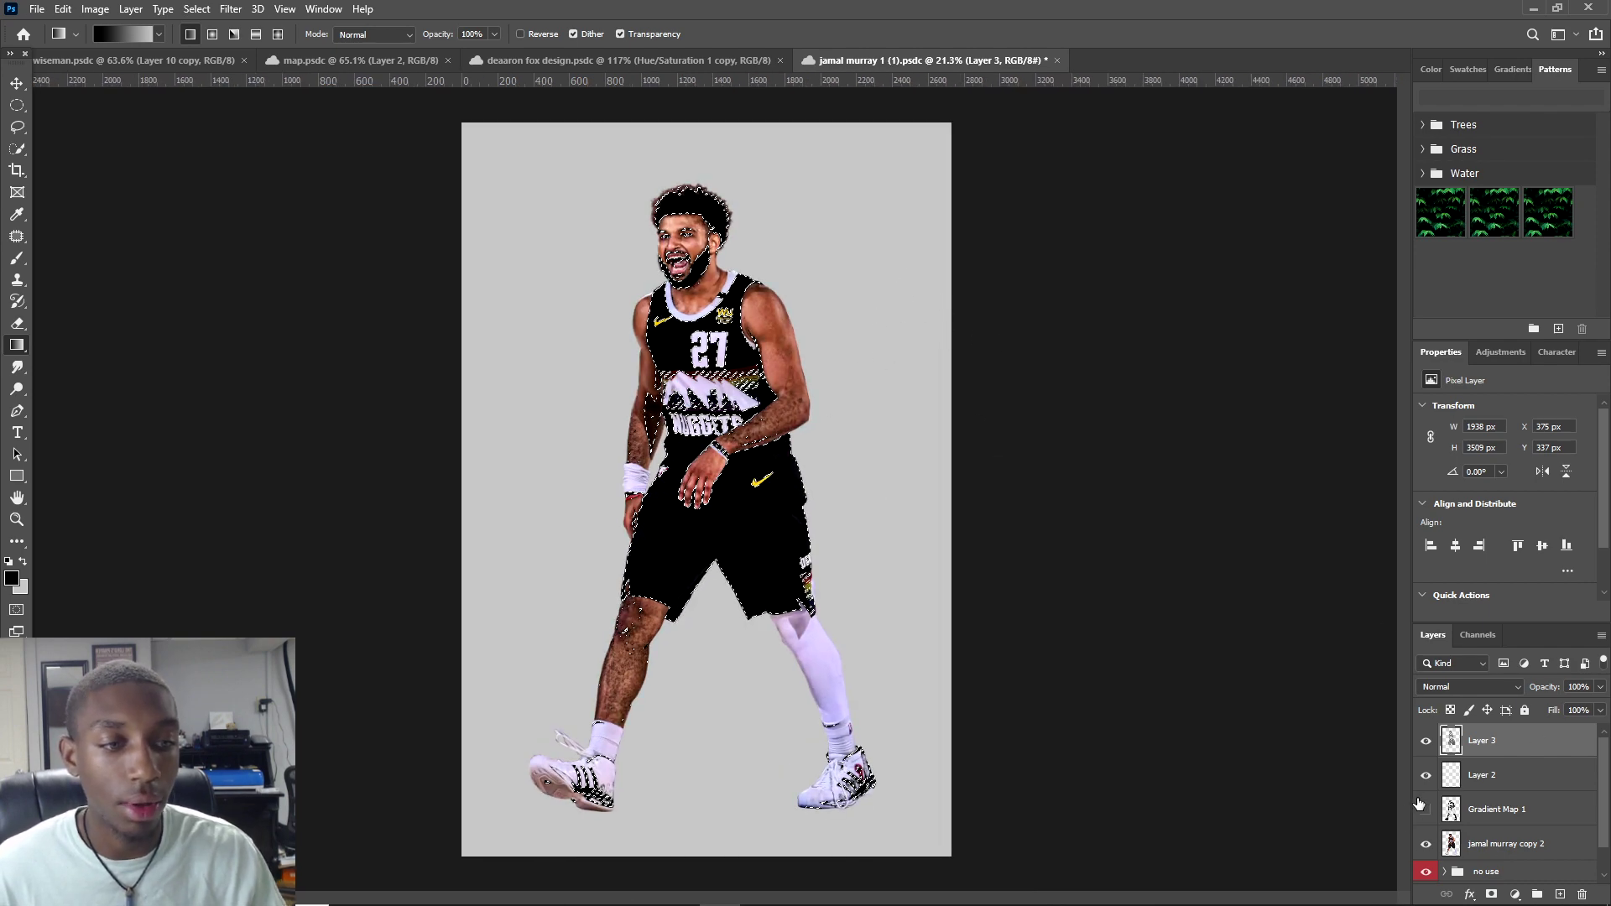
key(ctrl+d)
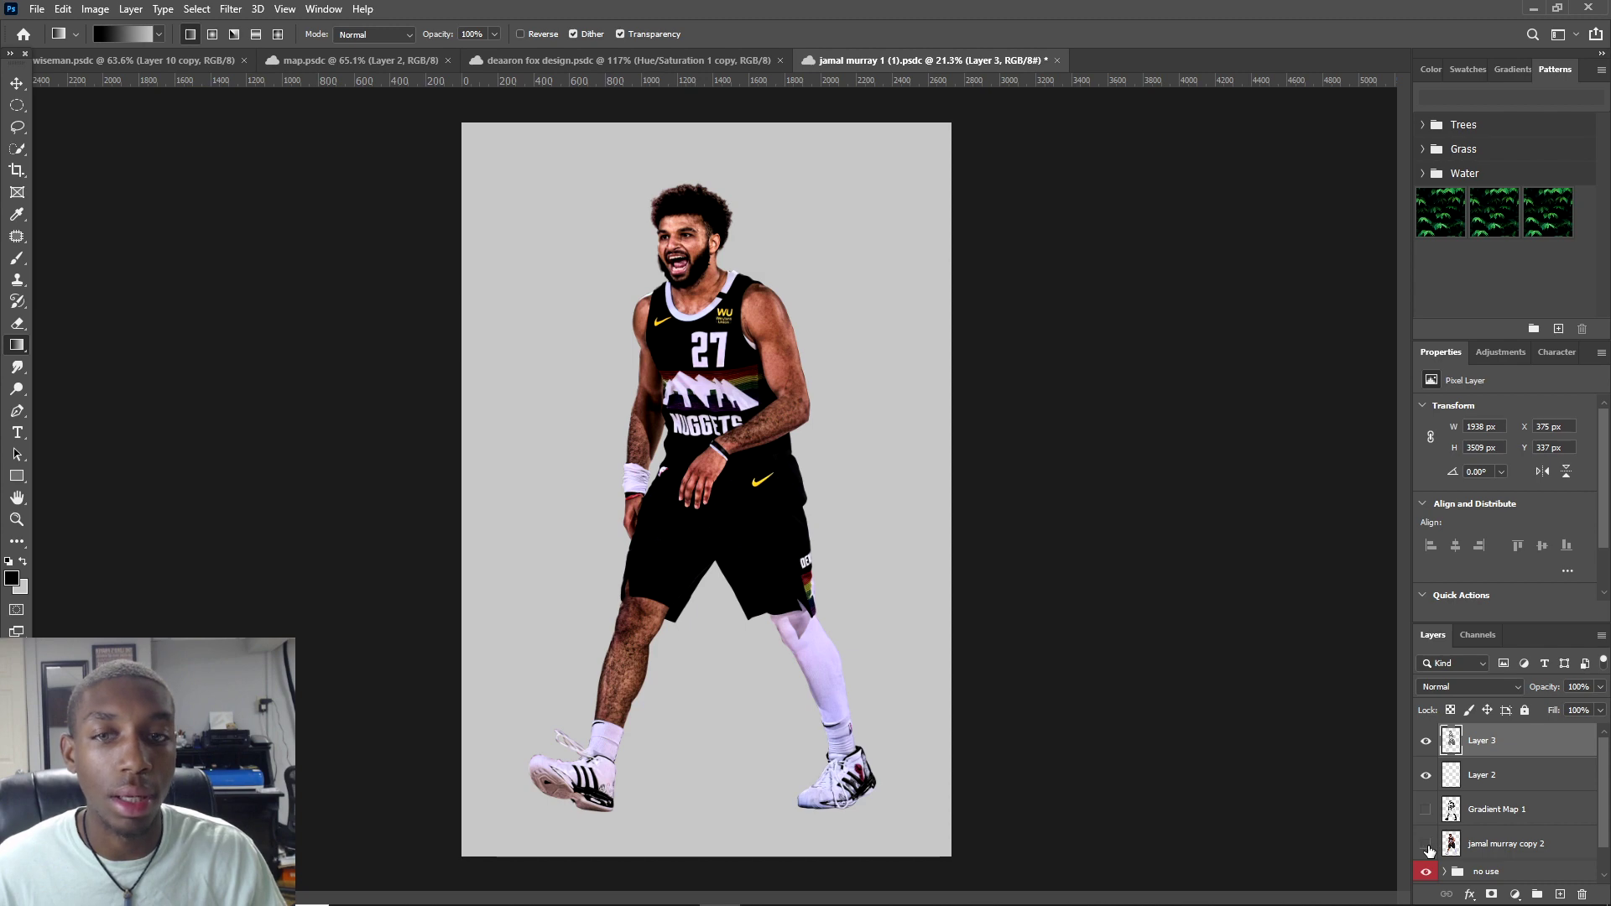
Step: Hide the colour copy of the player to leave the black-and-white version visible
click(1427, 845)
scroll(636, 164, up, 3)
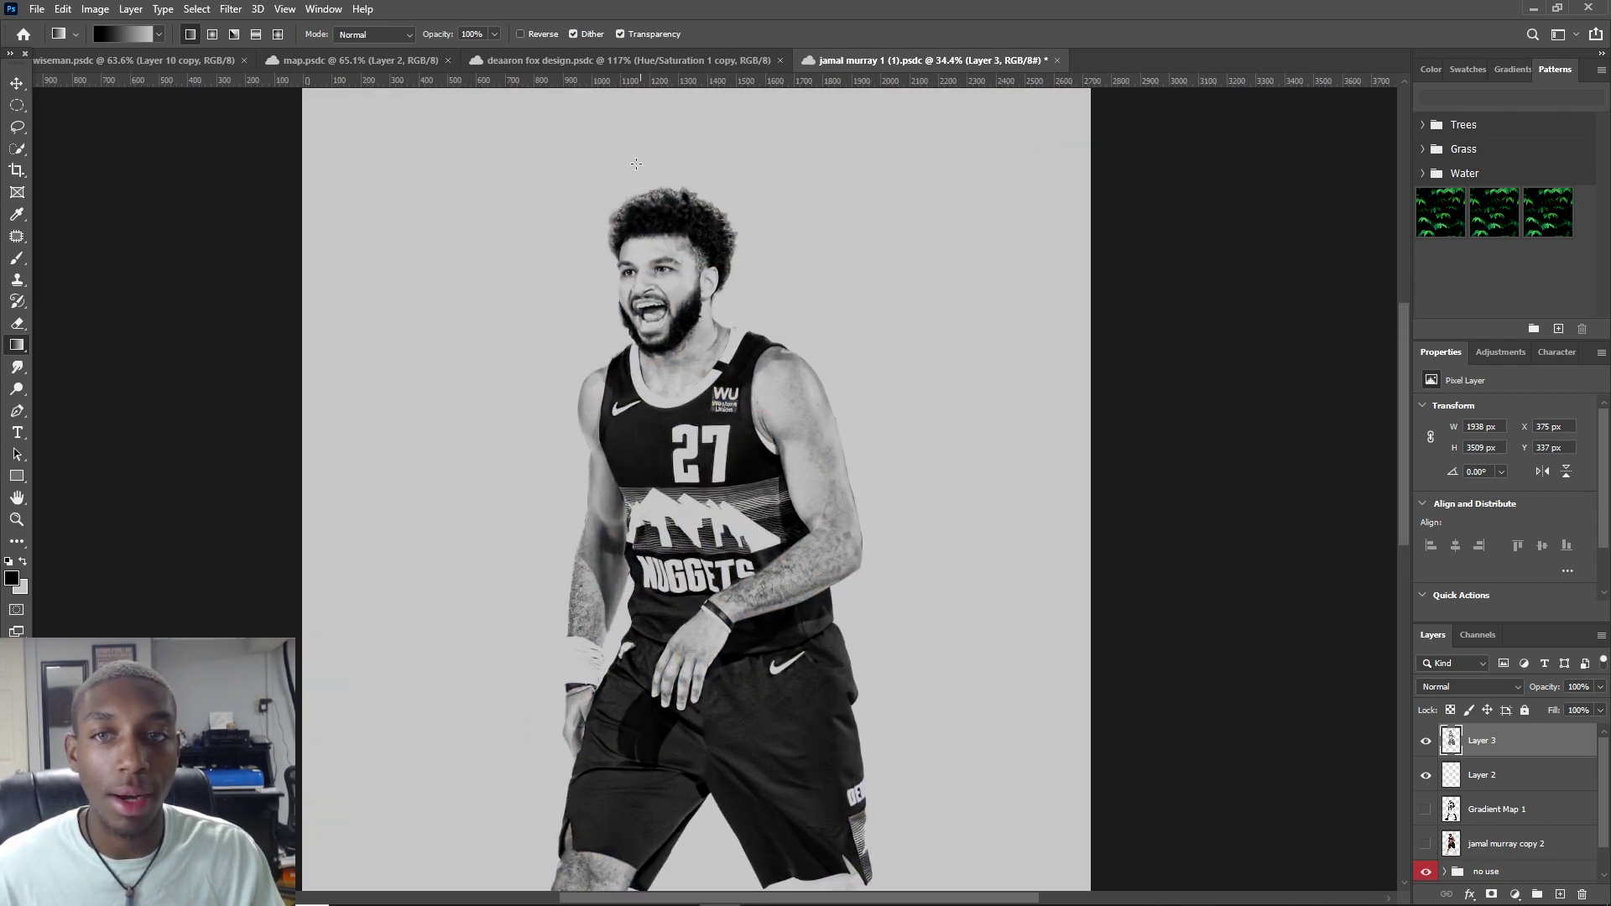
scroll(1493, 797, down, 1)
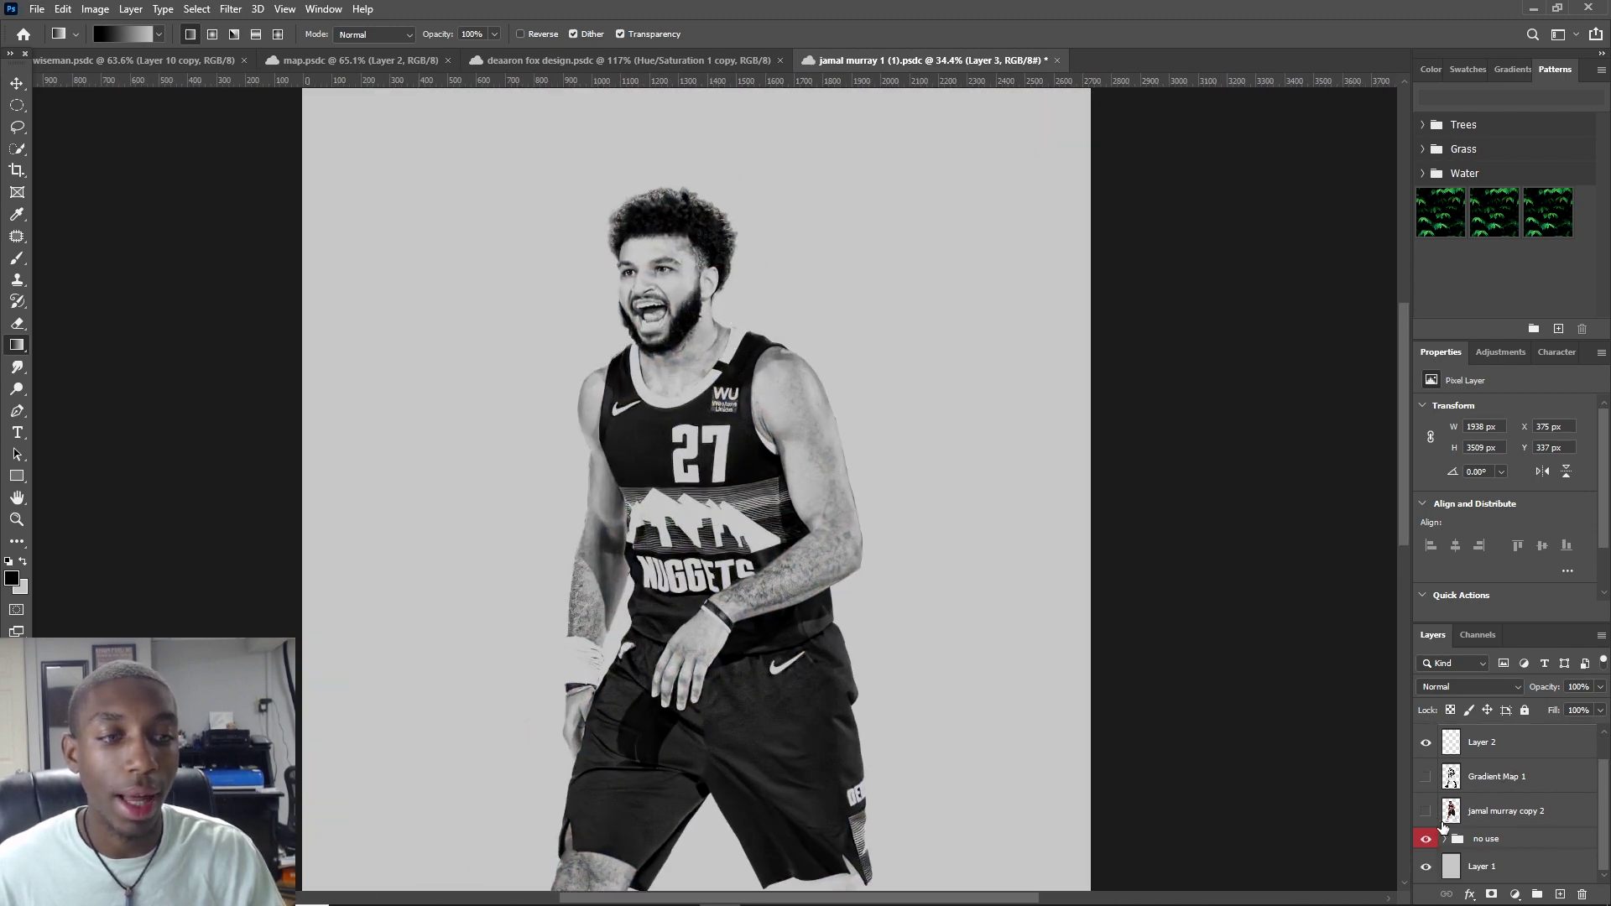
click(1425, 811)
click(1426, 810)
scroll(793, 250, down, 2)
scroll(832, 326, up, 1)
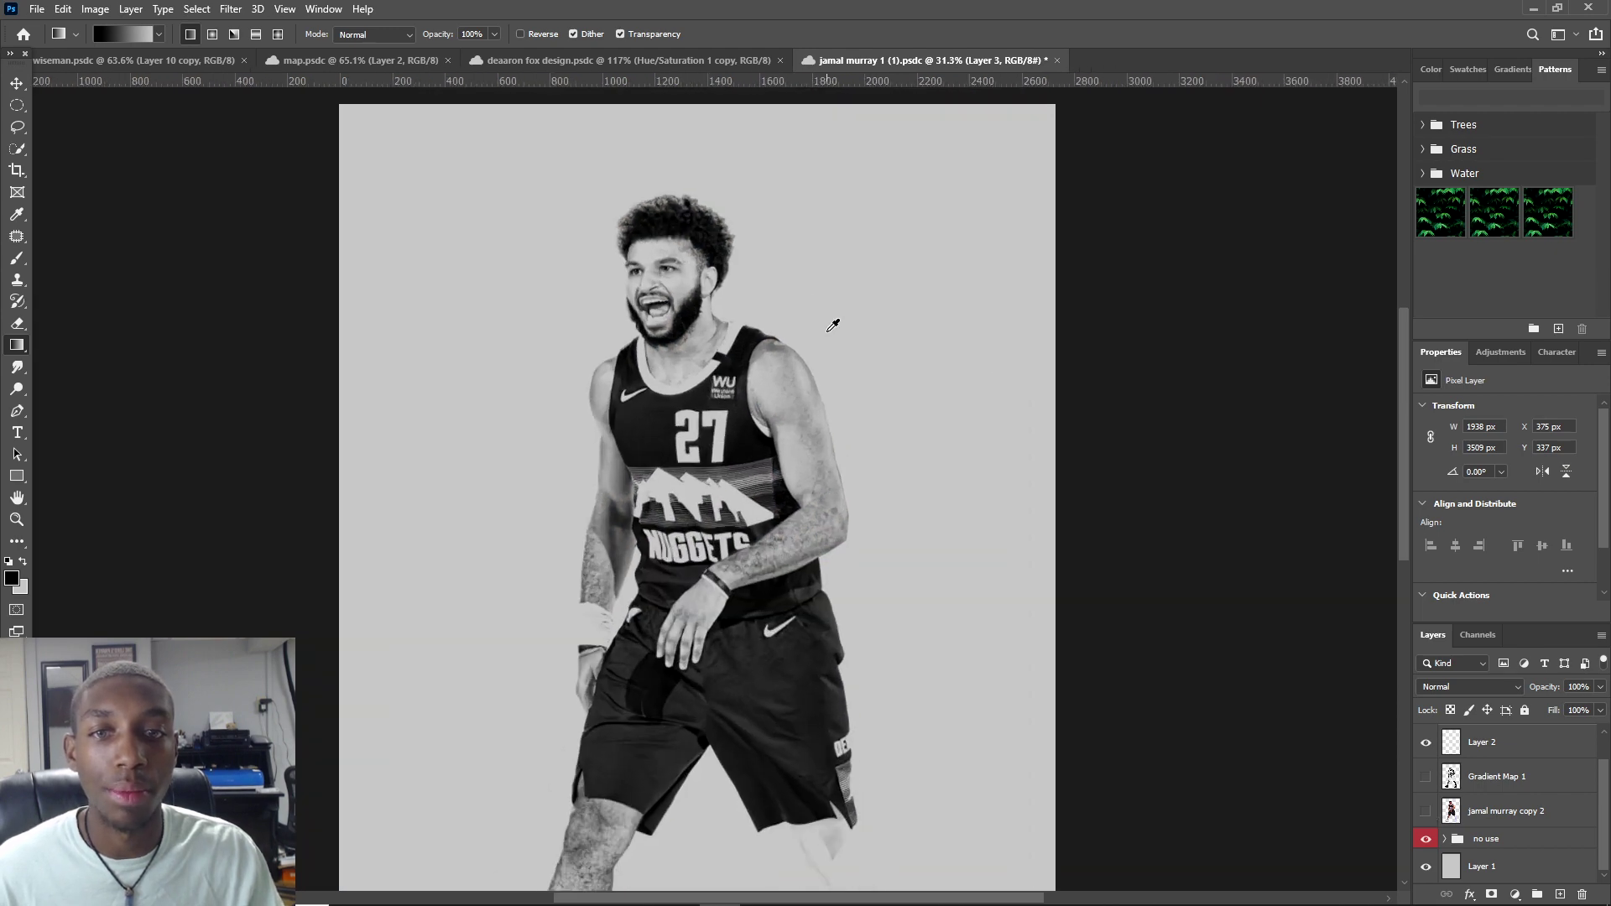
Step: Fill Layer 1's background with red using the Paint Bucket
key(v)
click(986, 328)
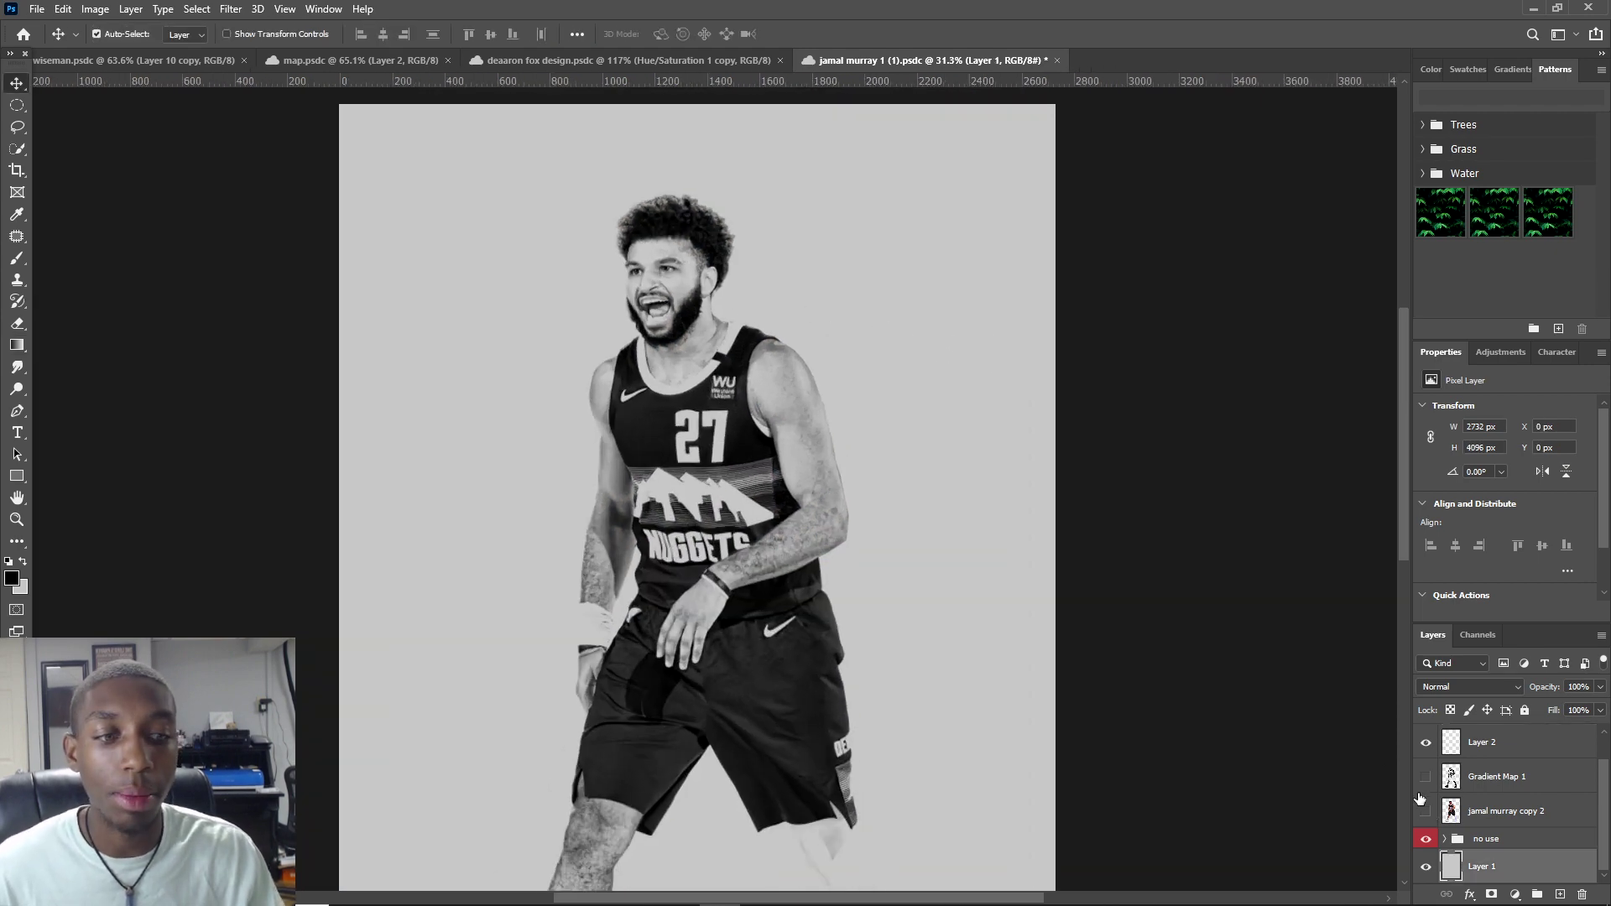
click(17, 345)
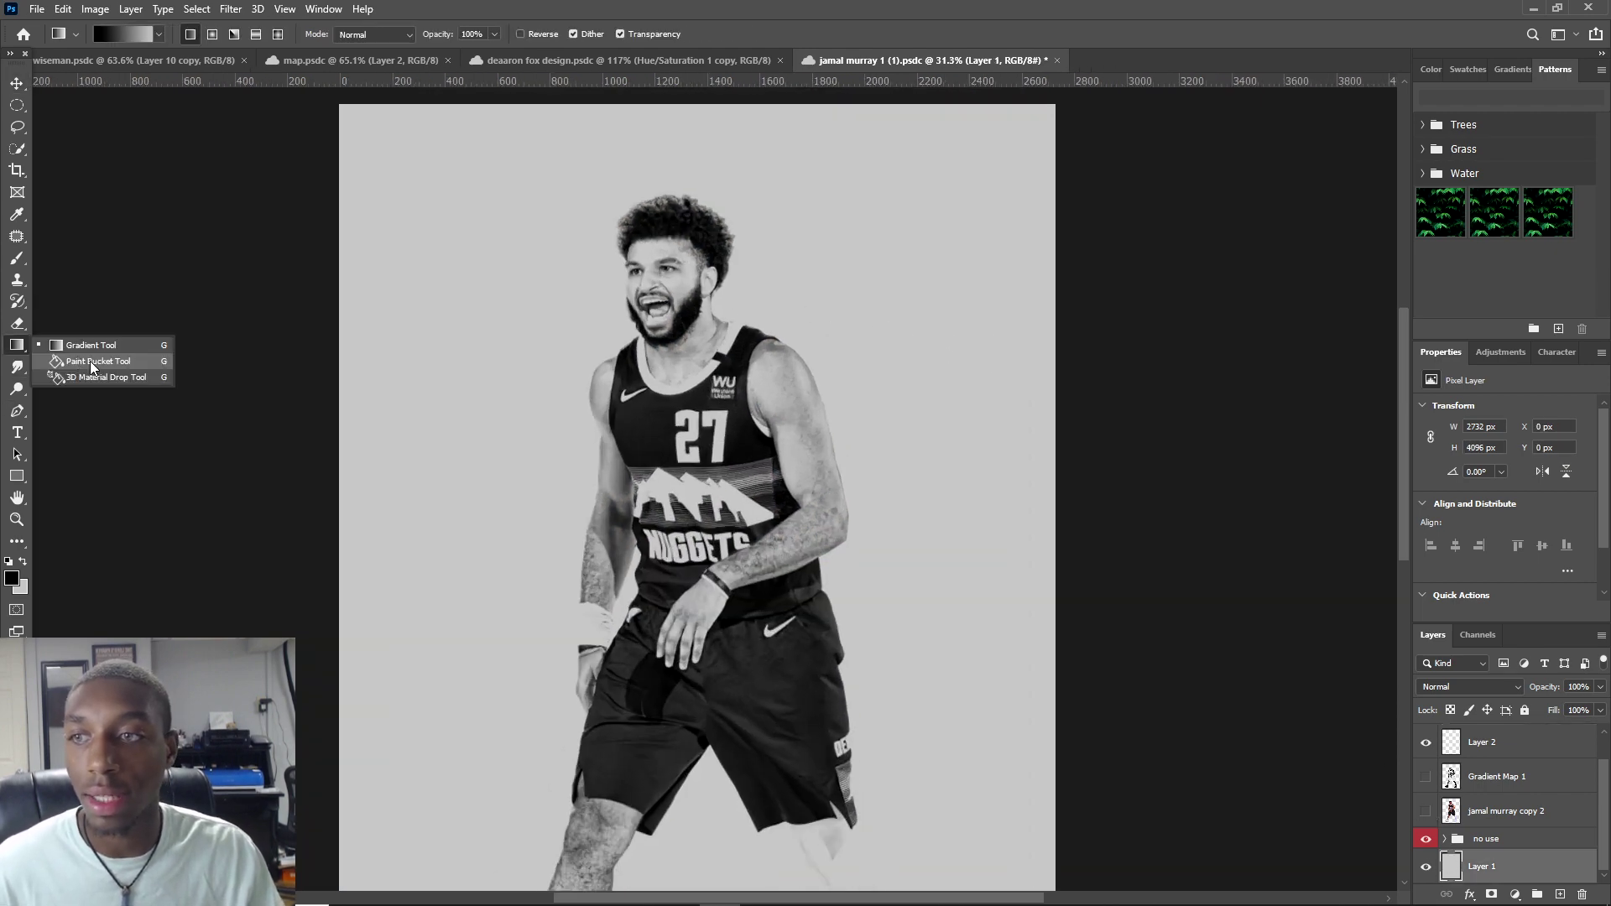
click(89, 360)
key(i)
click(12, 578)
click(1315, 297)
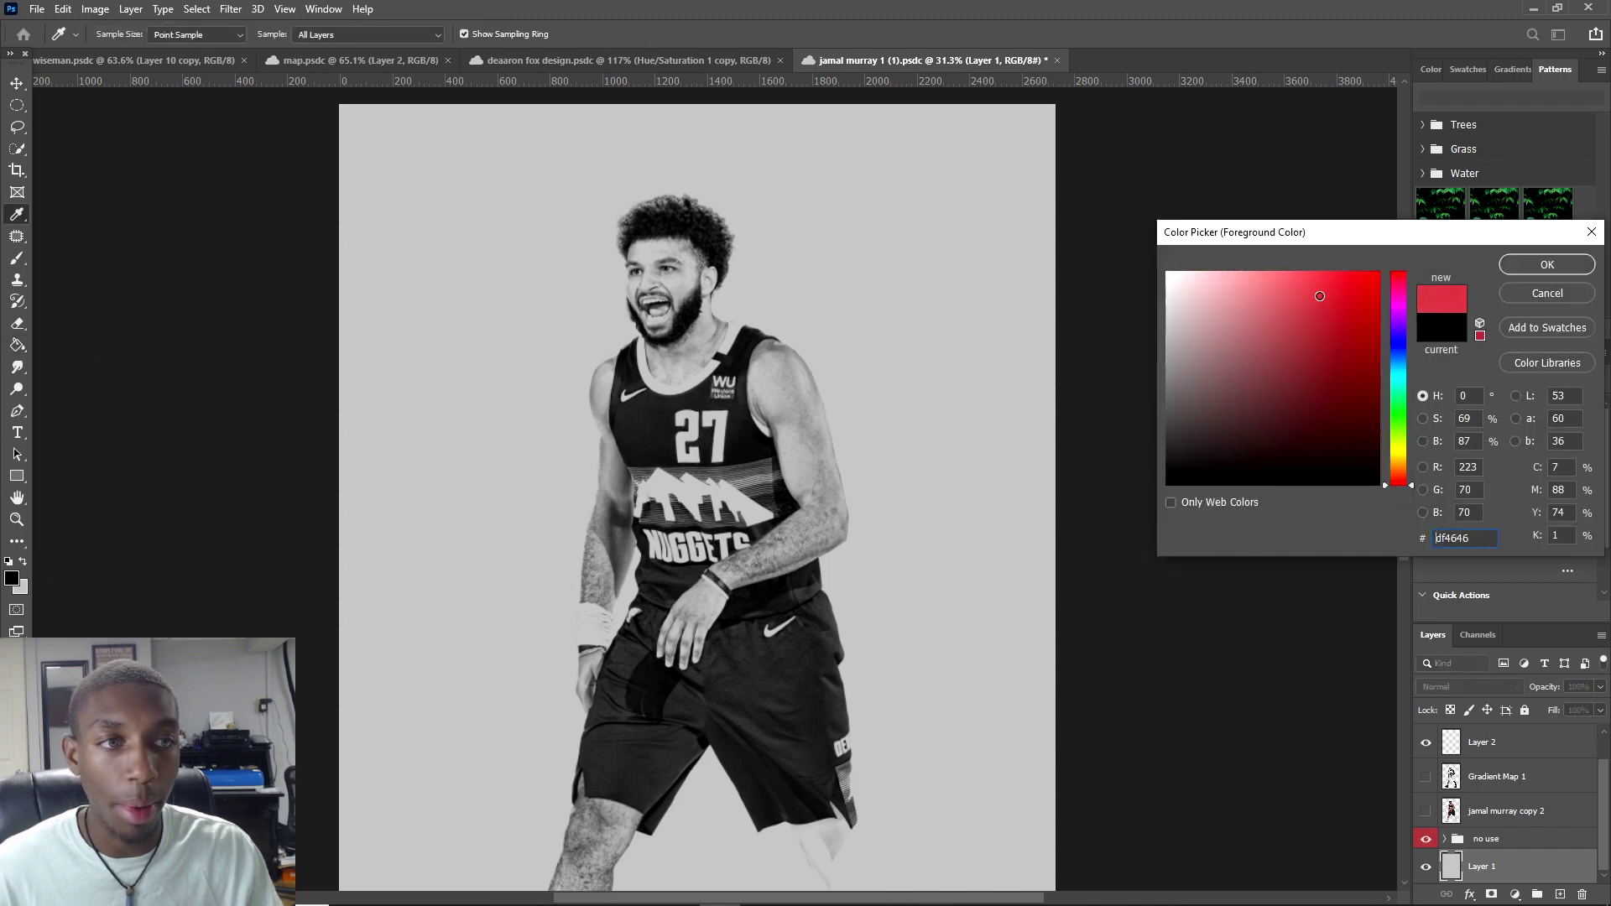
click(1546, 264)
click(833, 269)
Step: Refill the background with bright yellow to compare against the red
scroll(849, 287, down, 3)
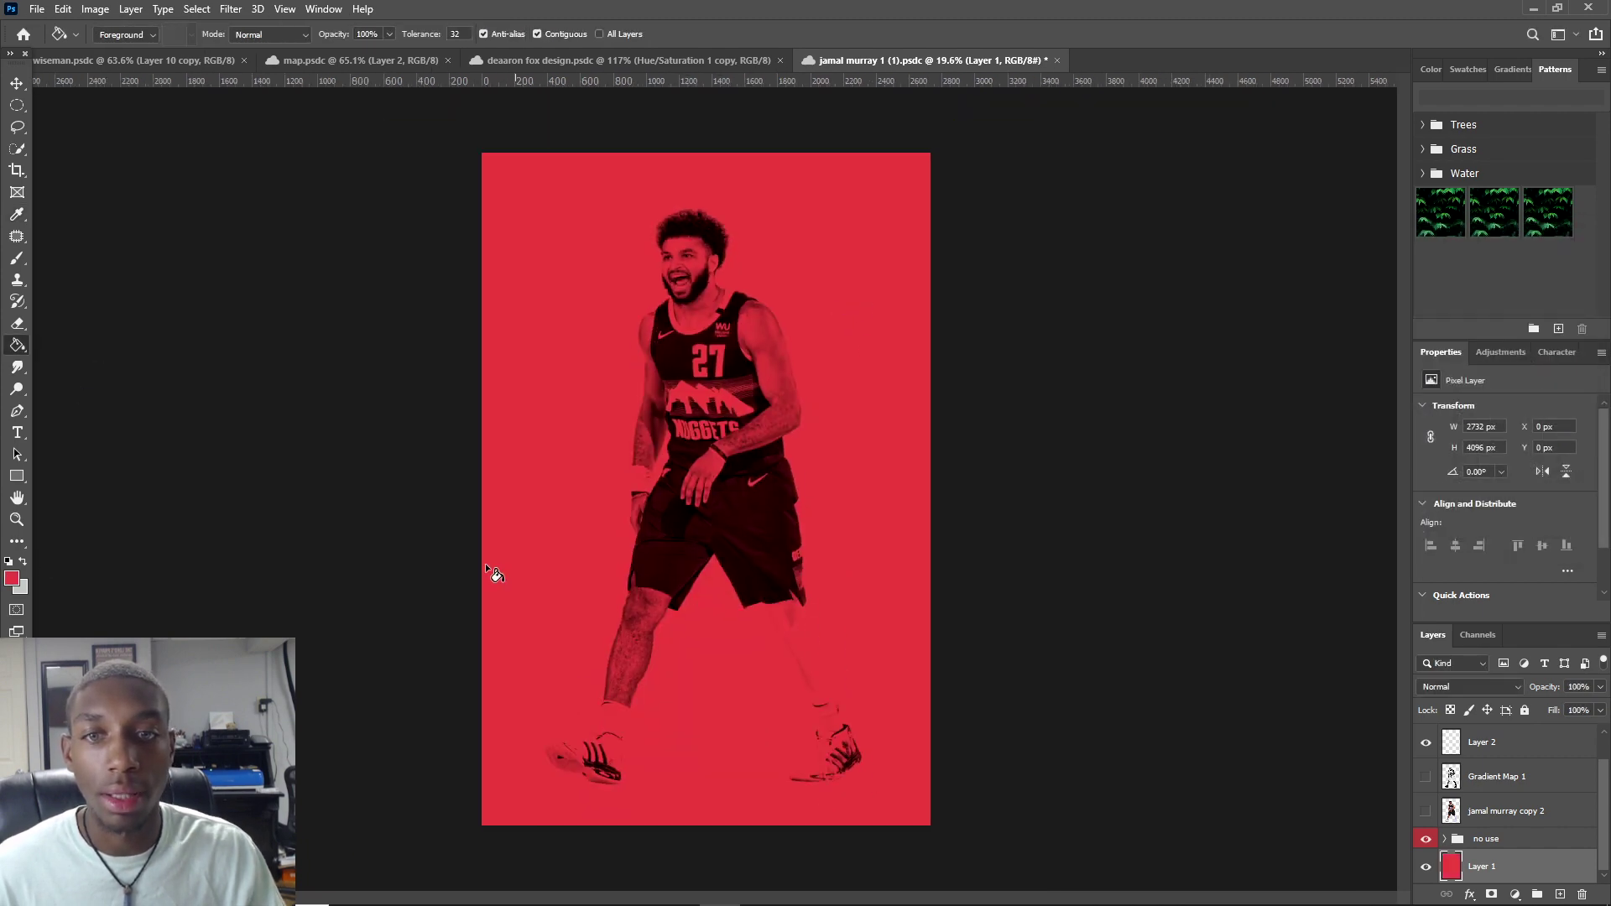
click(12, 578)
drag(1398, 470, 1398, 450)
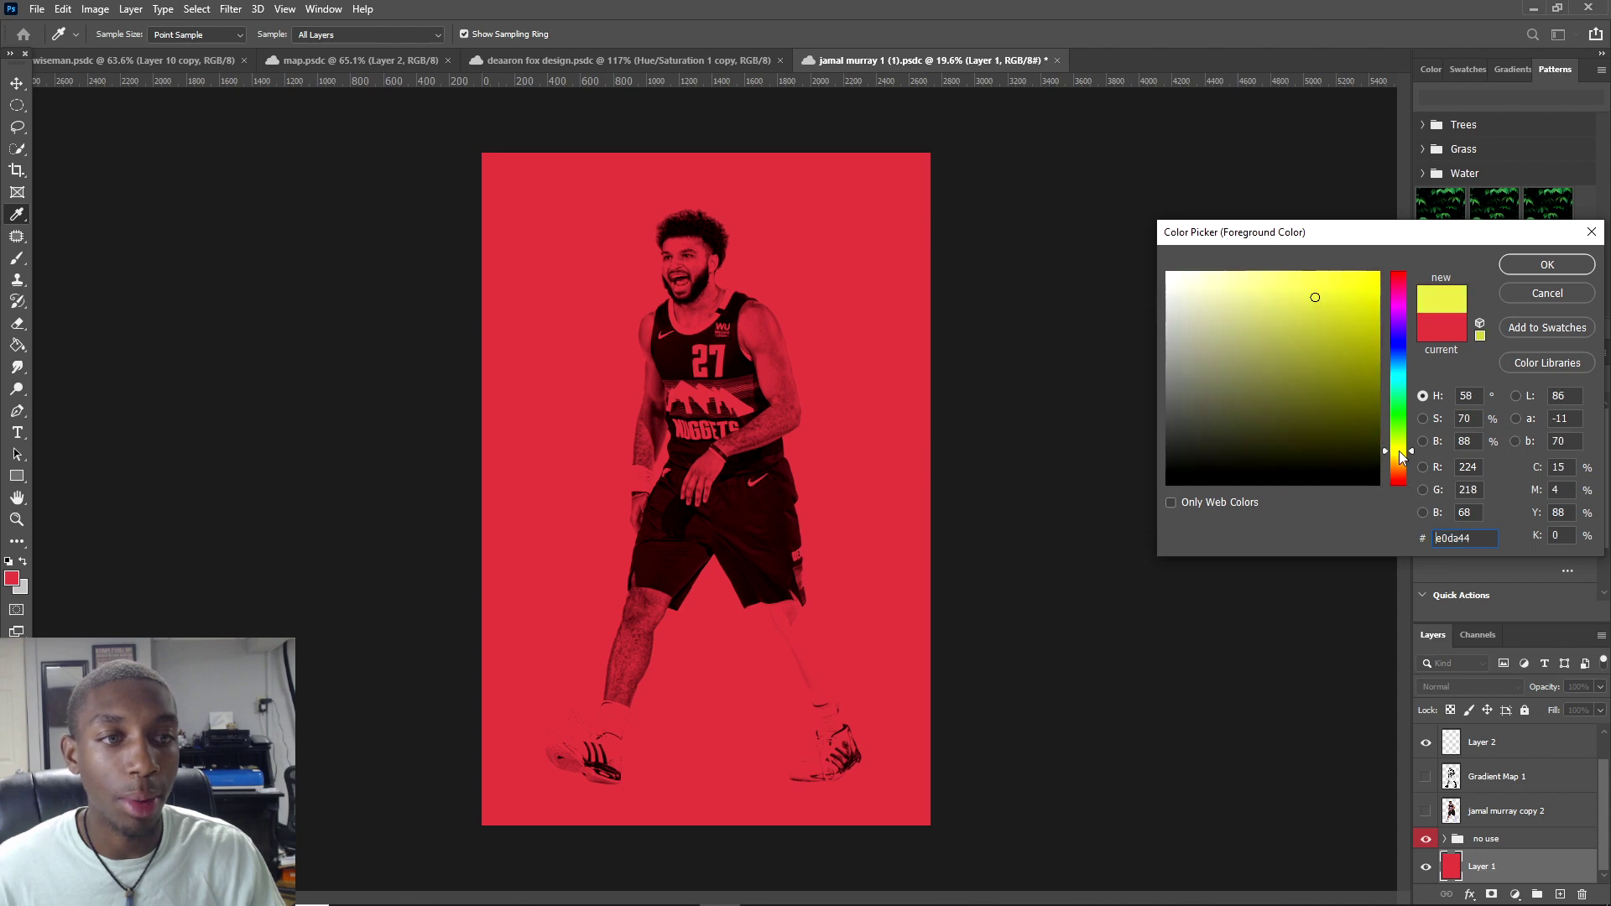
click(1381, 268)
click(1546, 264)
click(829, 252)
scroll(829, 252, up, 2)
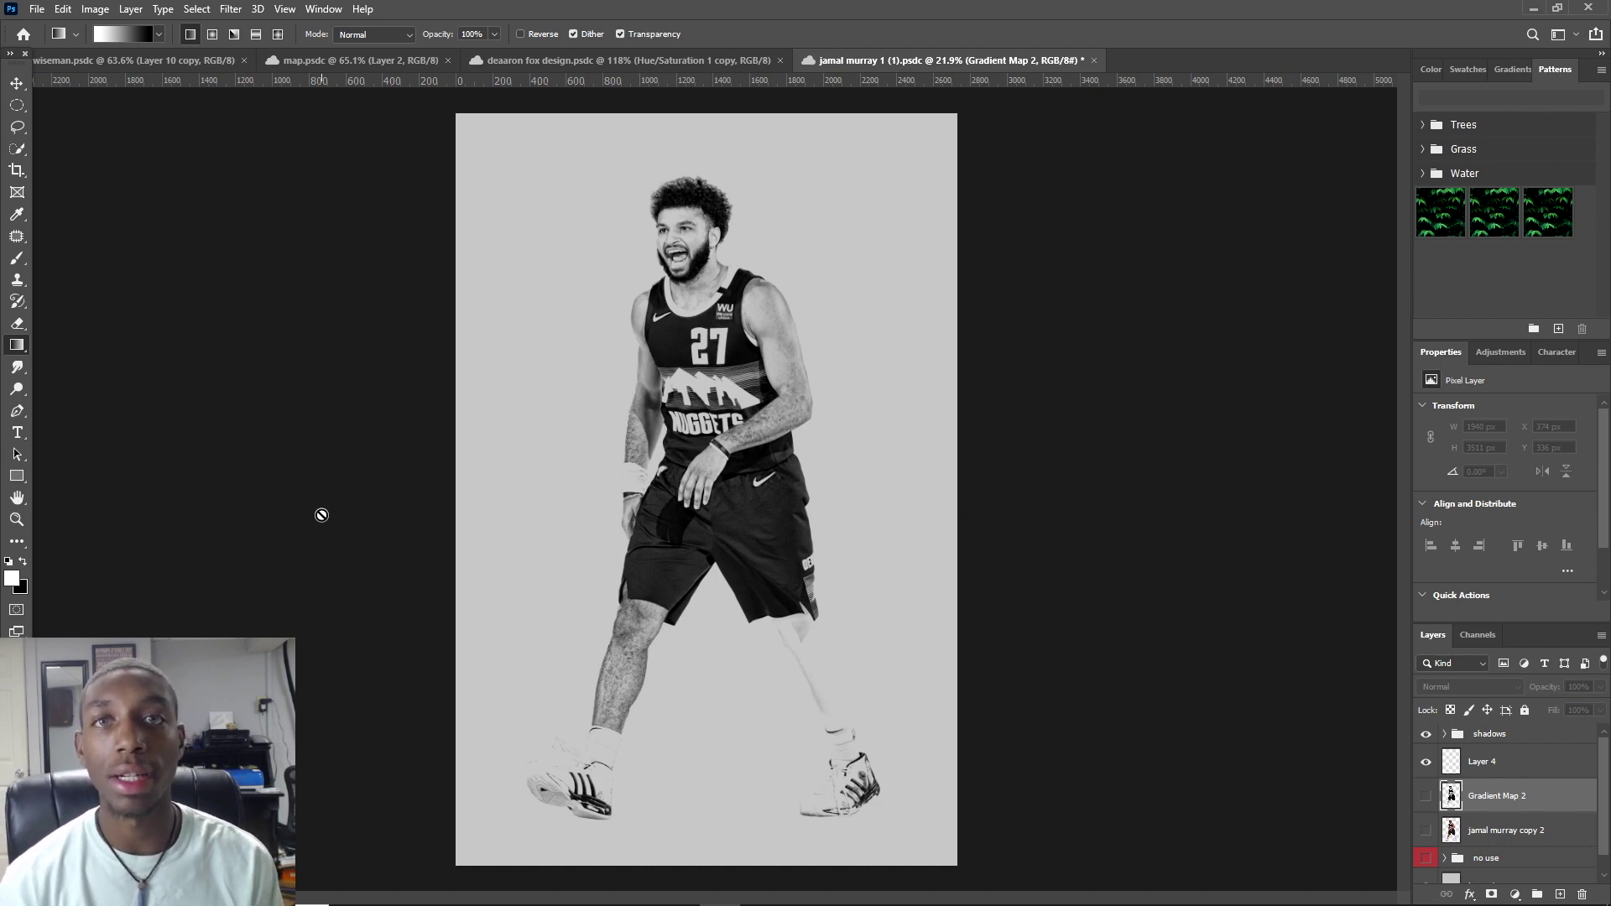
Step: View the Kings design and map.psdc, then return to the wiseman.psdc poster
click(507, 63)
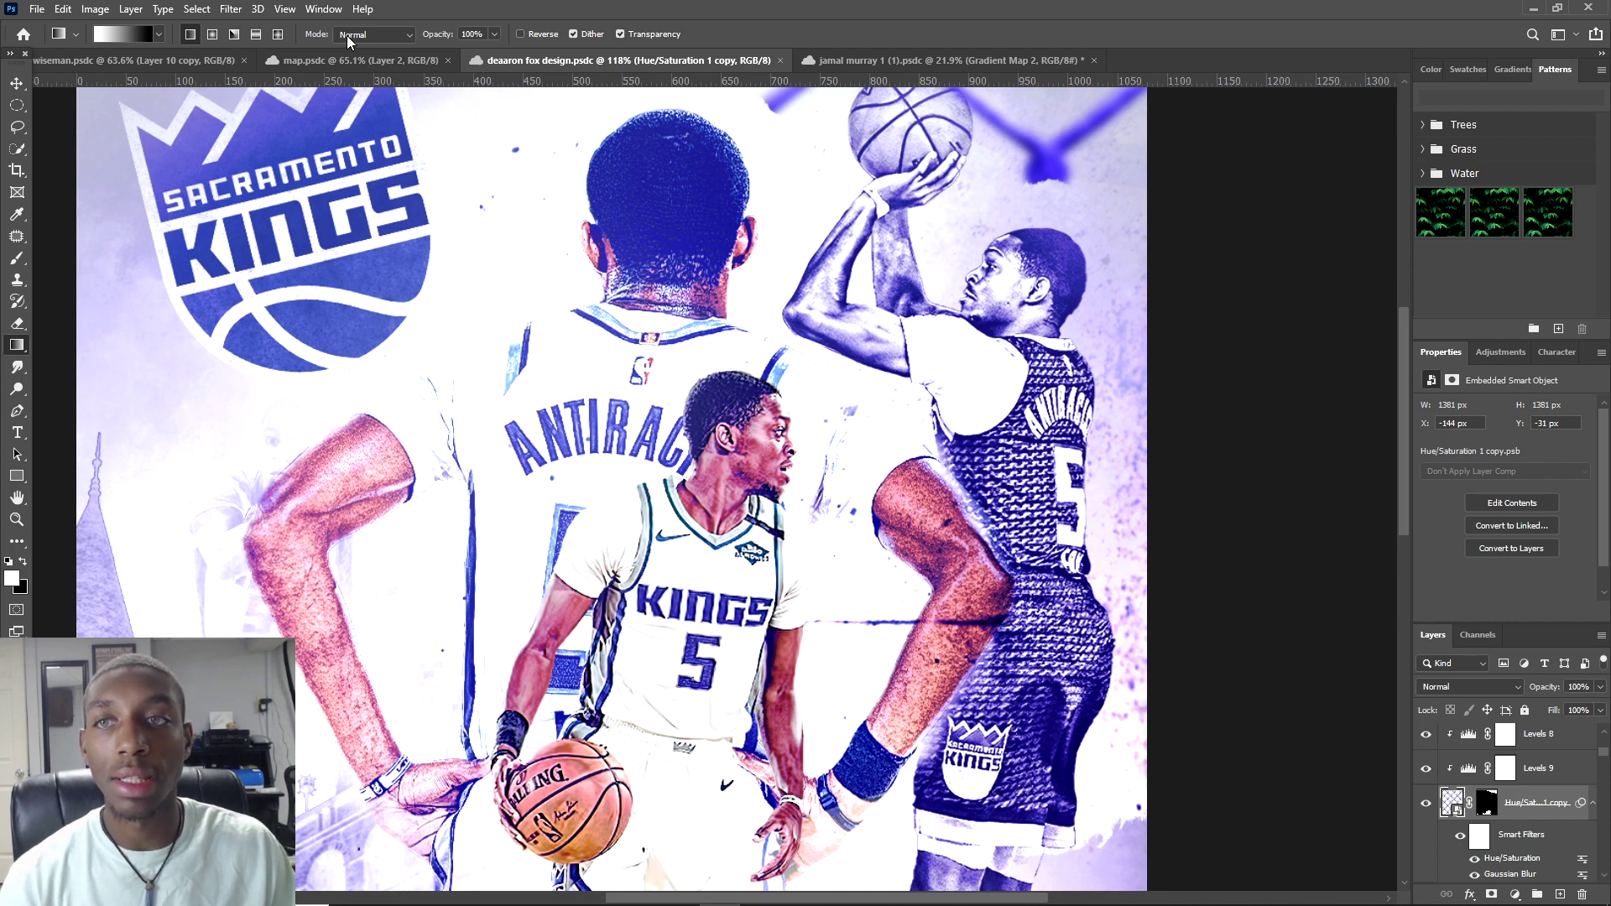
click(346, 62)
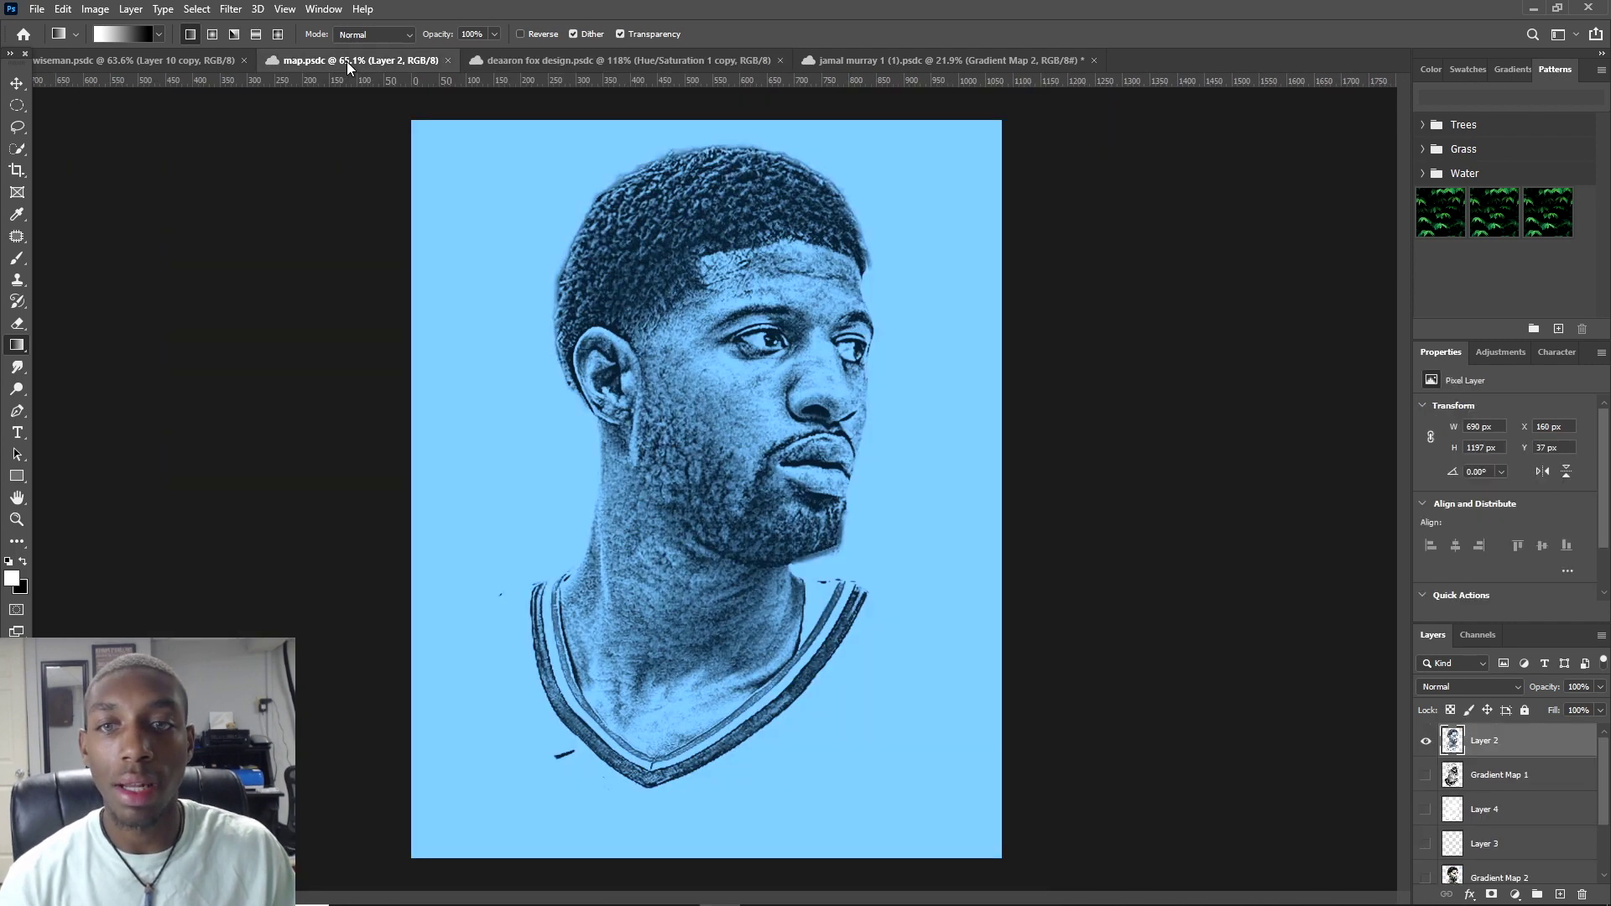
click(173, 62)
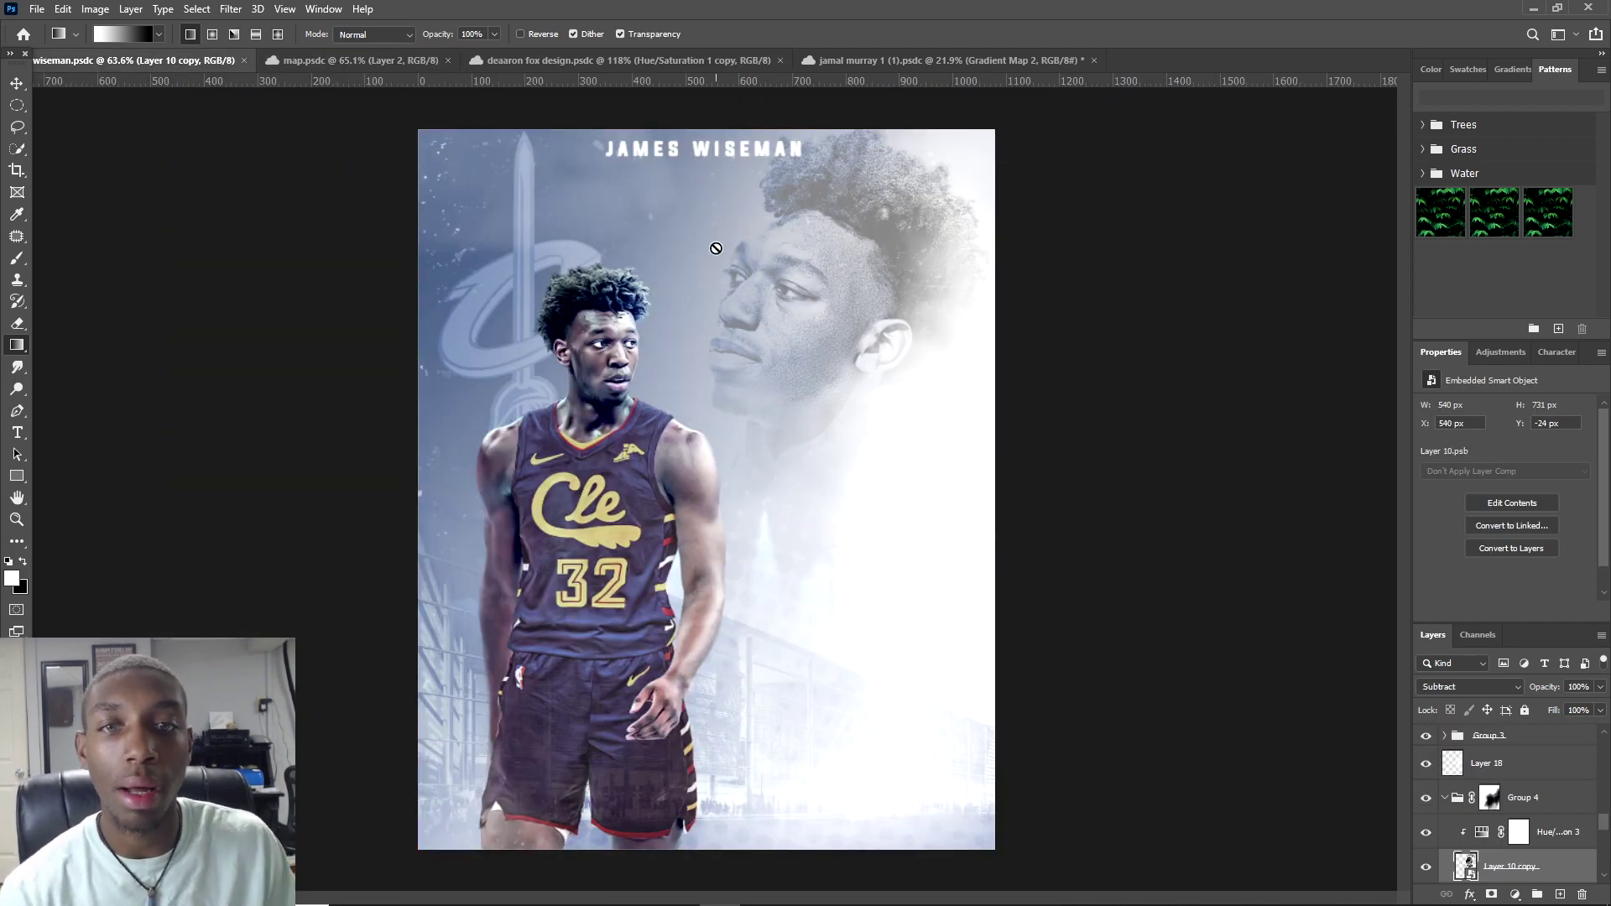